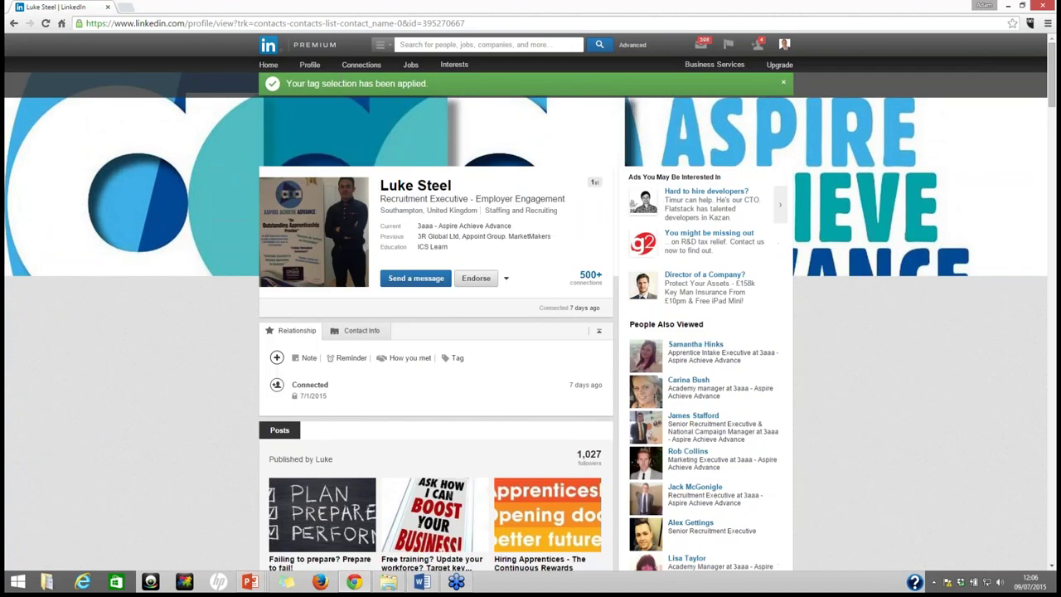
# Create a new tag named "hotlist z" on the Aspire Achieve Advance recruitment executive's profile and apply it to that contact
pyautogui.click(309, 64)
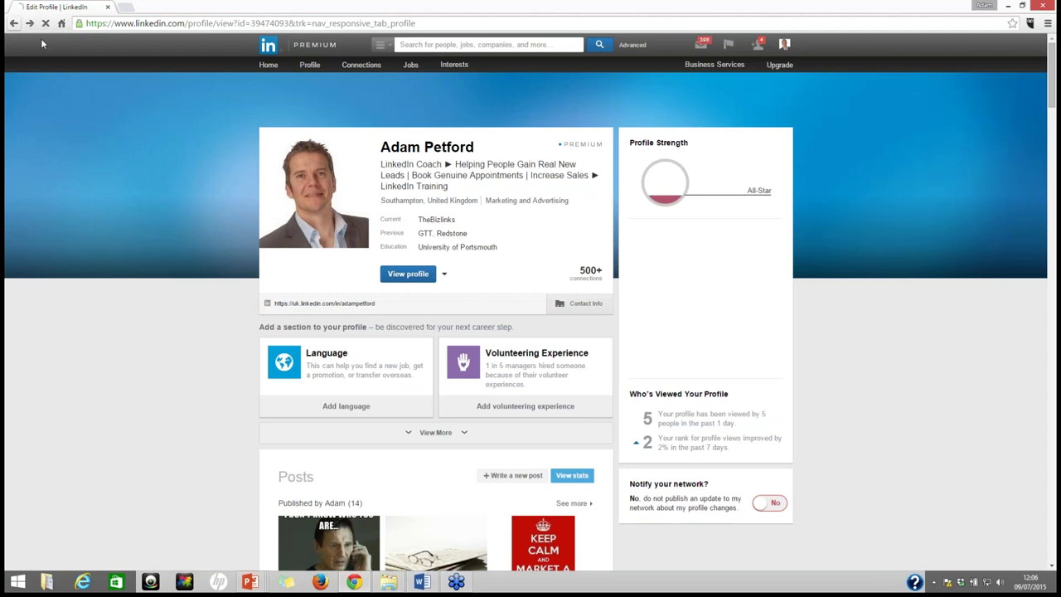
pyautogui.click(13, 23)
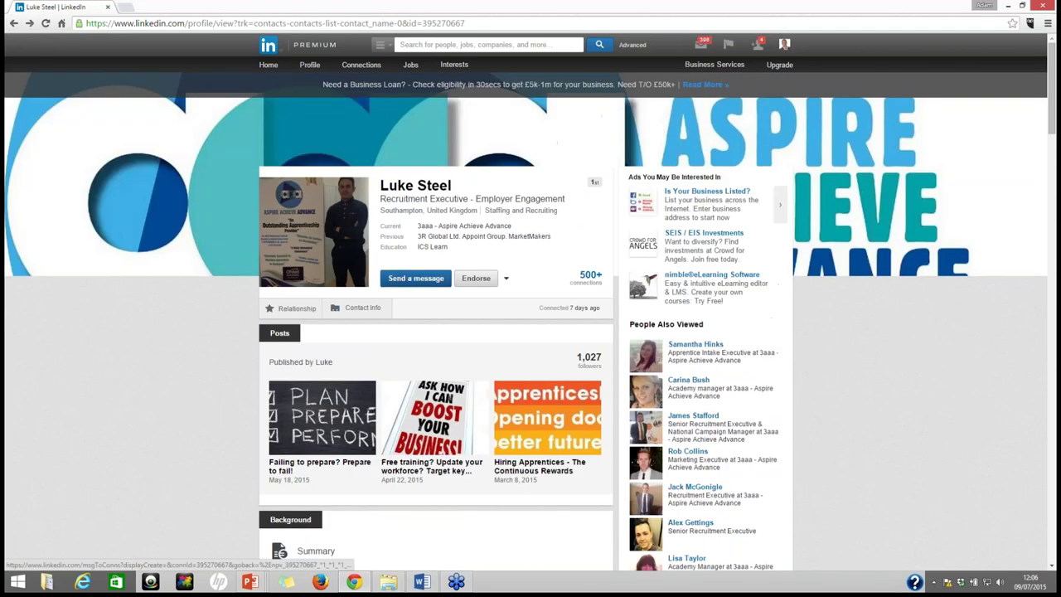
pyautogui.click(300, 310)
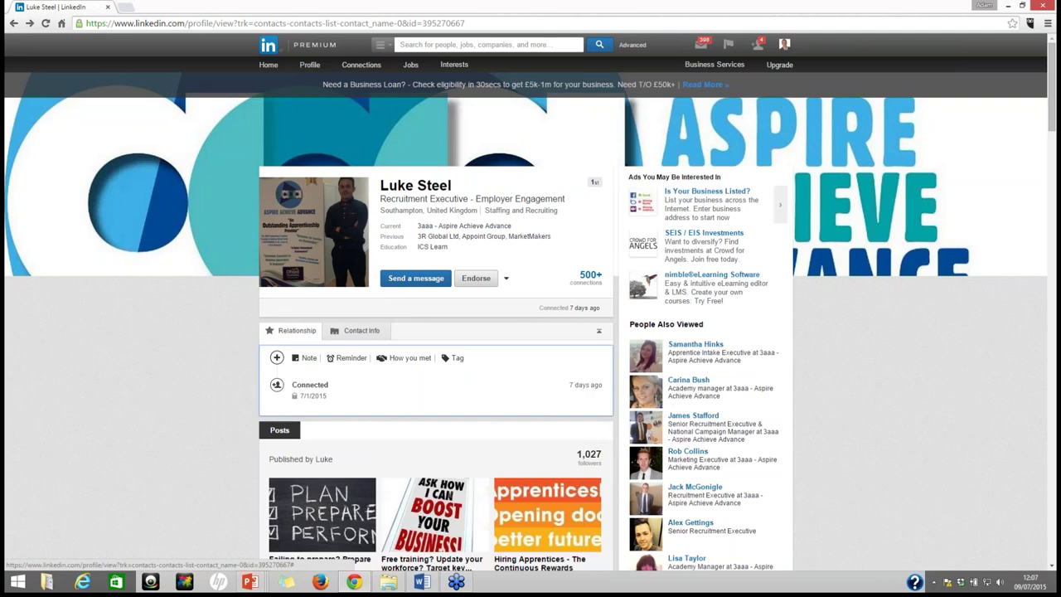
pyautogui.click(455, 358)
pyautogui.scroll(-1, 498, 371)
pyautogui.scroll(-2, 498, 372)
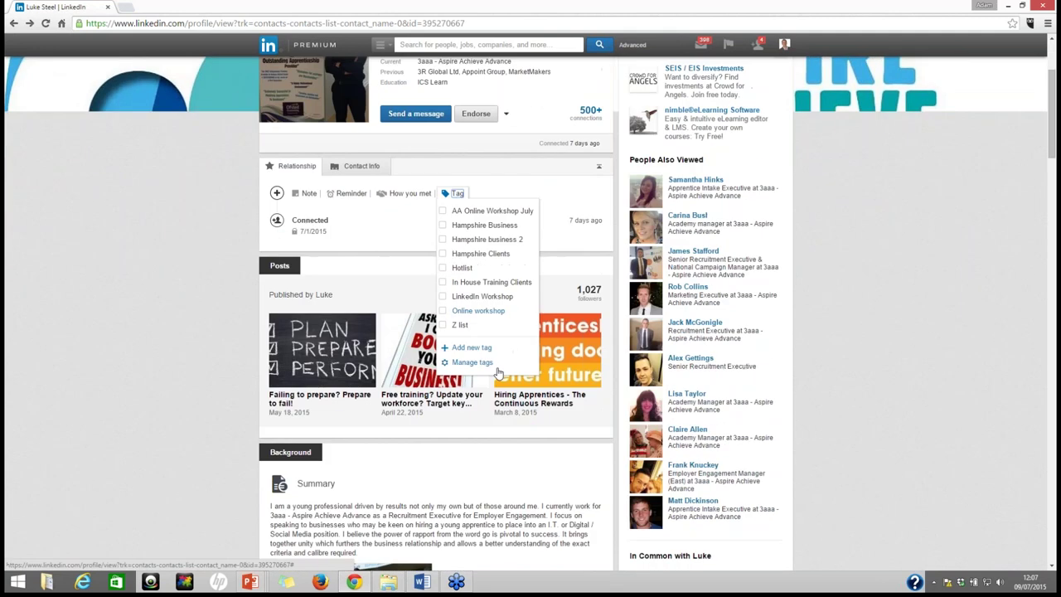
pyautogui.click(467, 349)
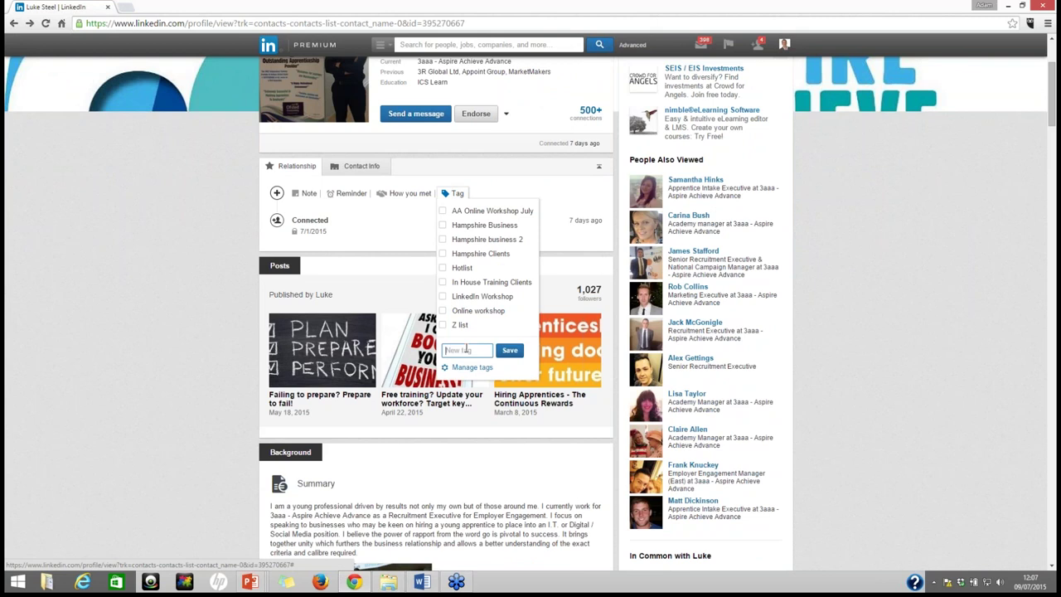
pyautogui.write('ho')
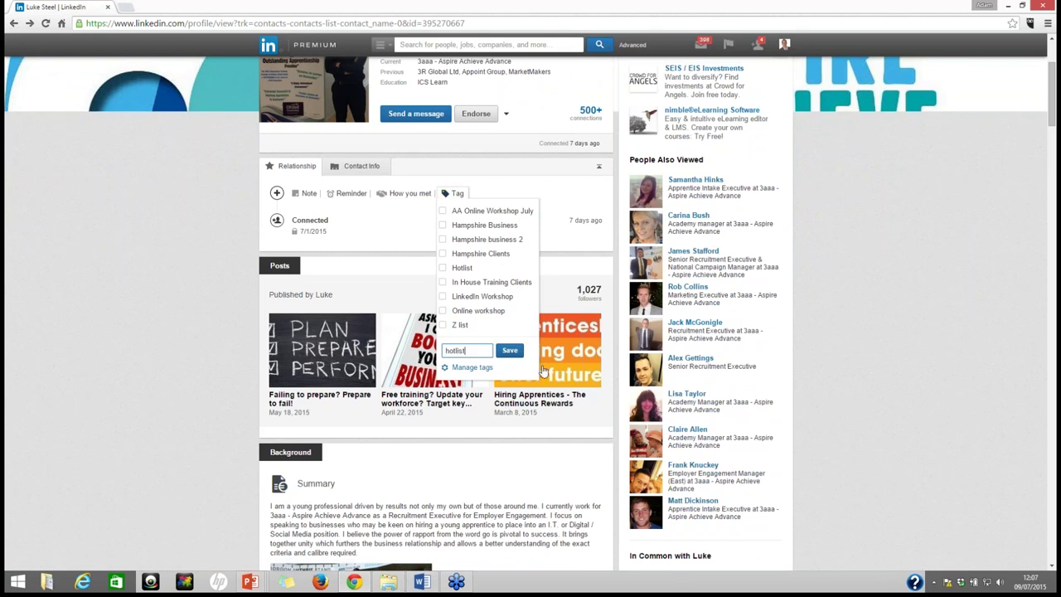
pyautogui.write('tlist 2')
pyautogui.click(510, 352)
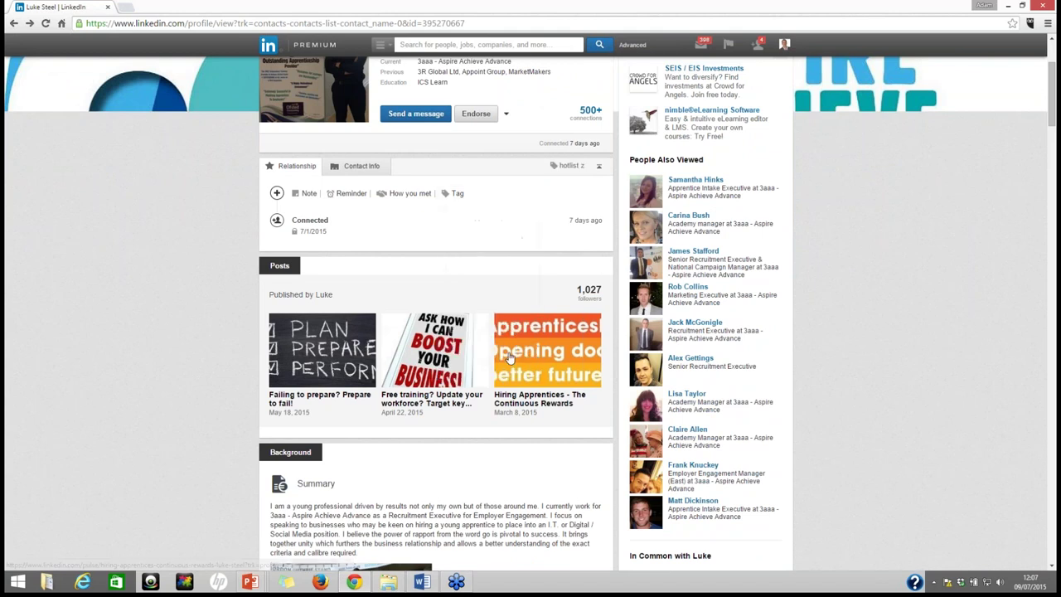
pyautogui.scroll(2, 507, 346)
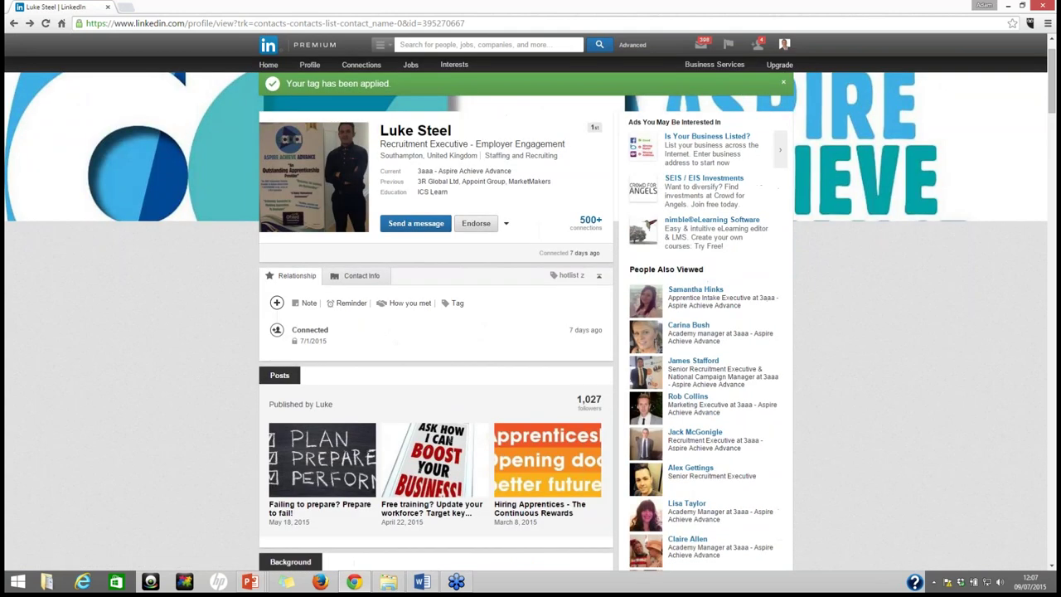
pyautogui.click(457, 304)
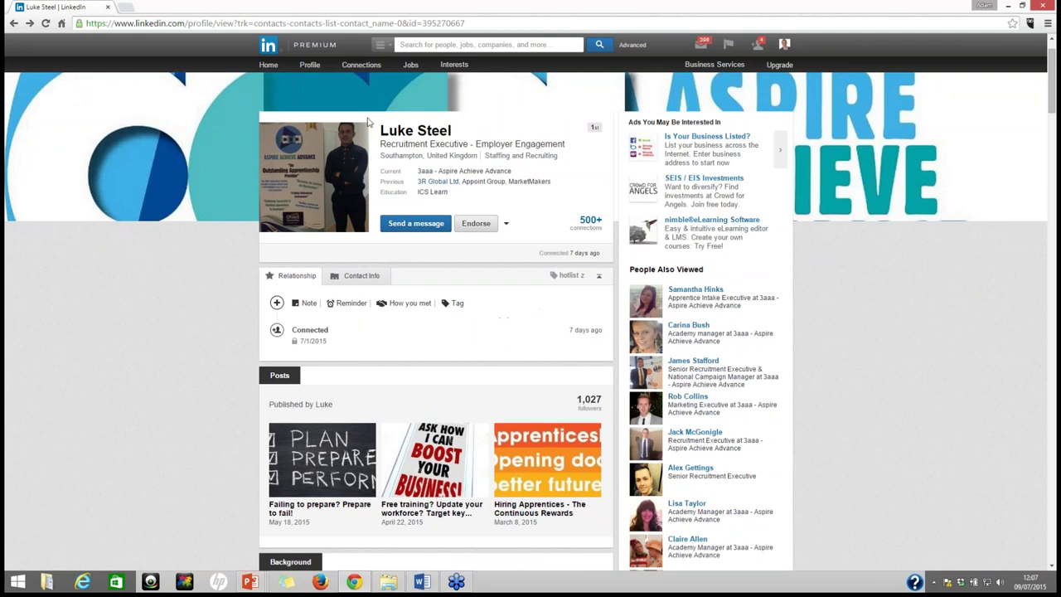
# Run an advanced people search limited to 1st Connections
pyautogui.click(309, 64)
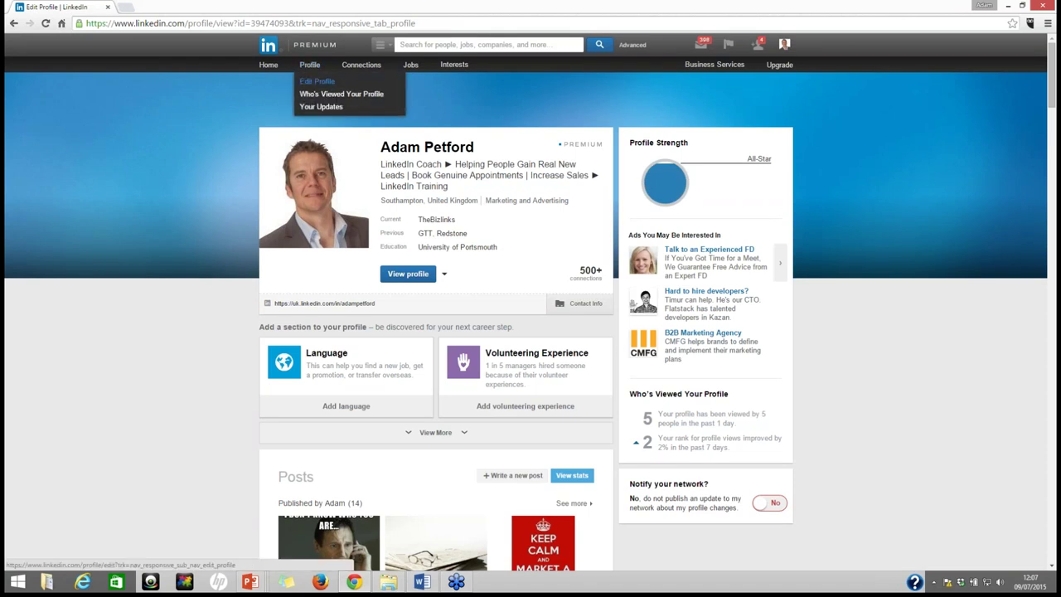
pyautogui.click(632, 45)
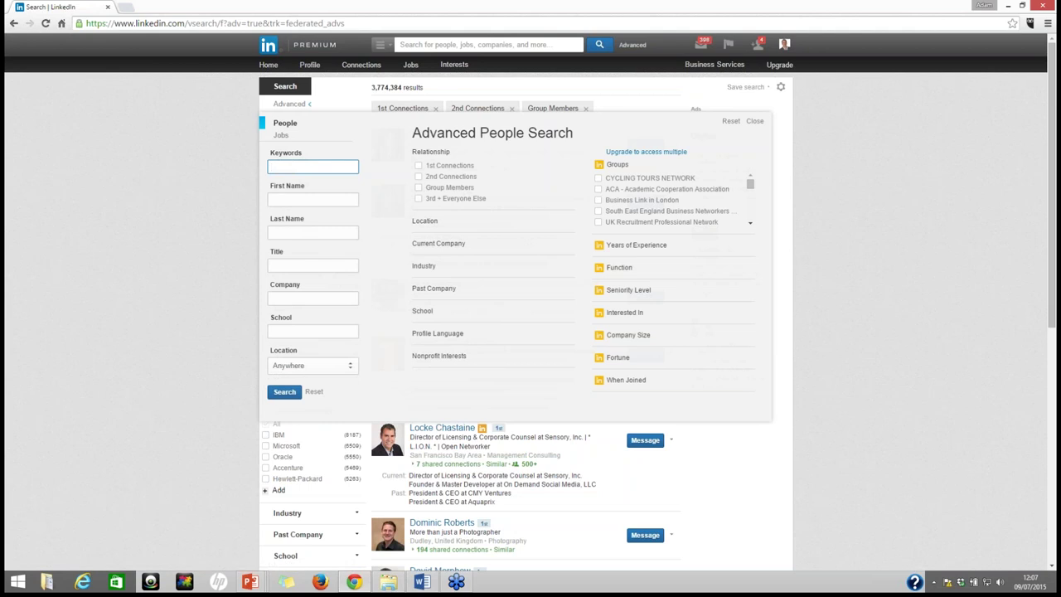
pyautogui.click(419, 168)
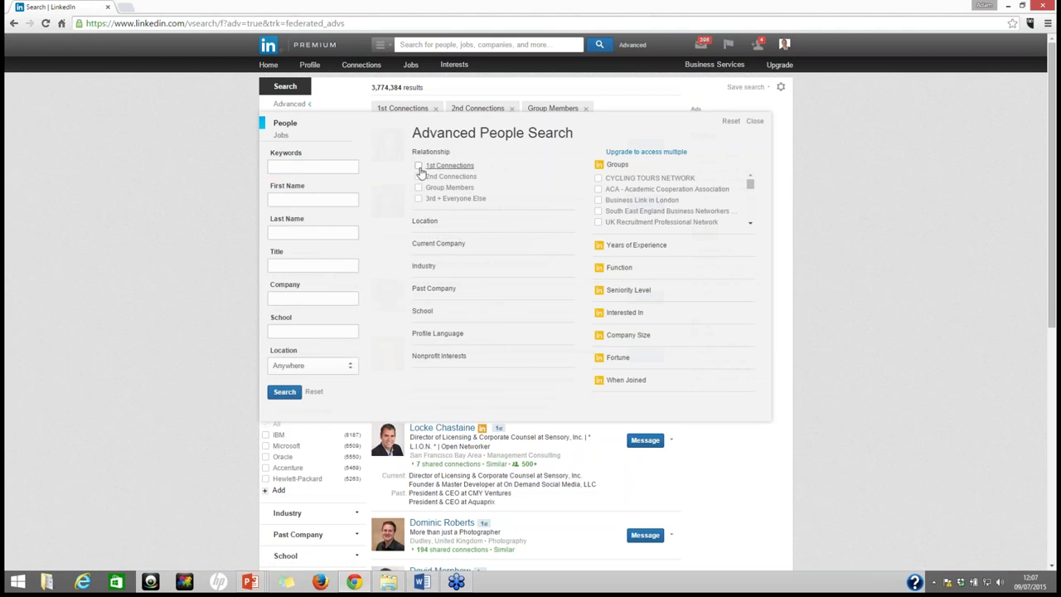
pyautogui.click(419, 168)
pyautogui.click(418, 168)
pyautogui.click(285, 393)
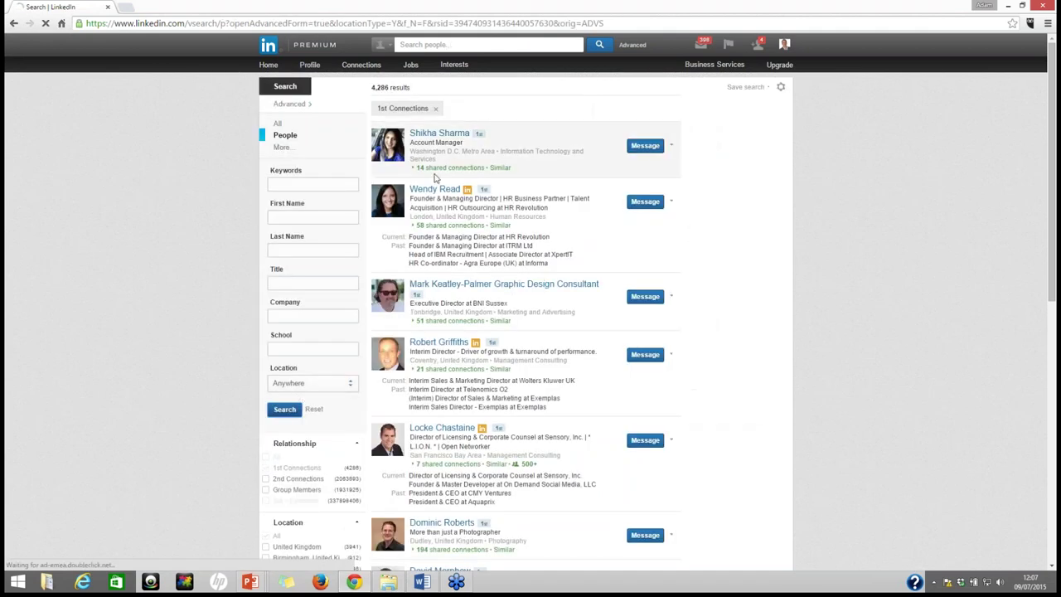
# Open the profile of the non-executive director seeking another NED role from the search results and apply the Hotlist tag
pyautogui.scroll(-6, 435, 178)
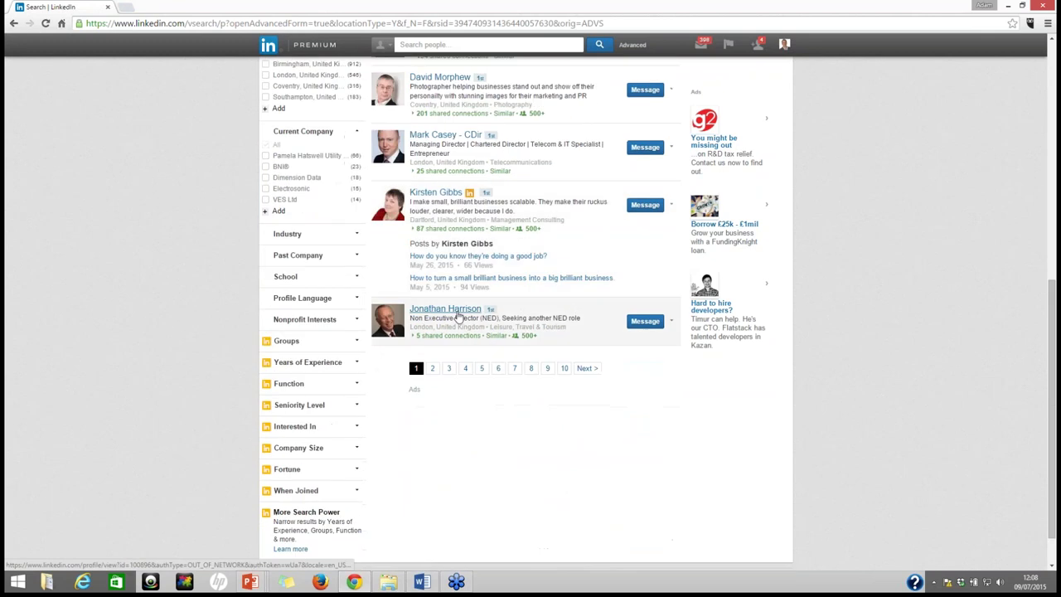
pyautogui.click(448, 312)
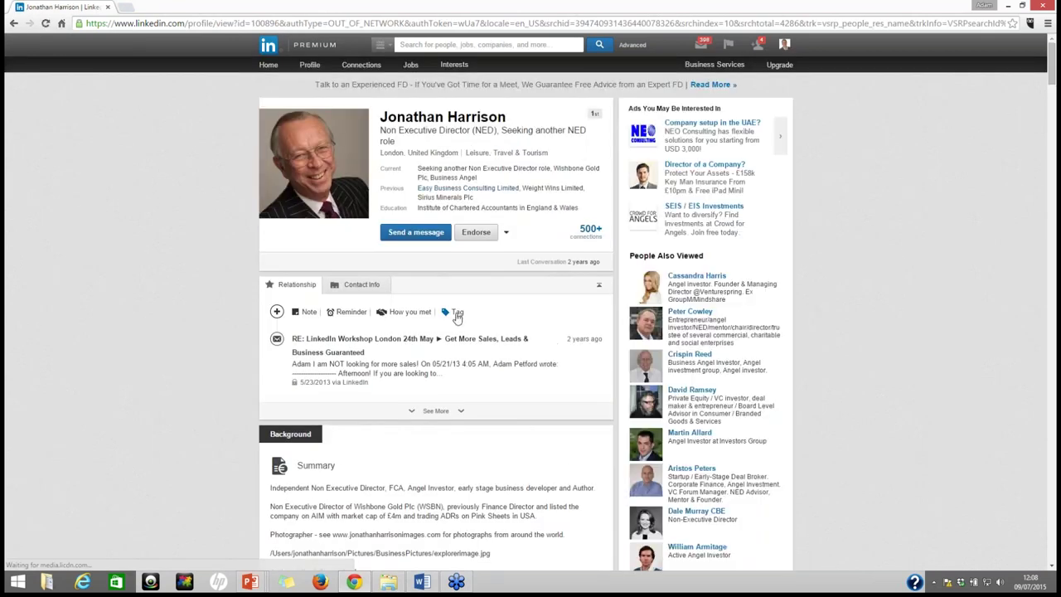
pyautogui.click(456, 314)
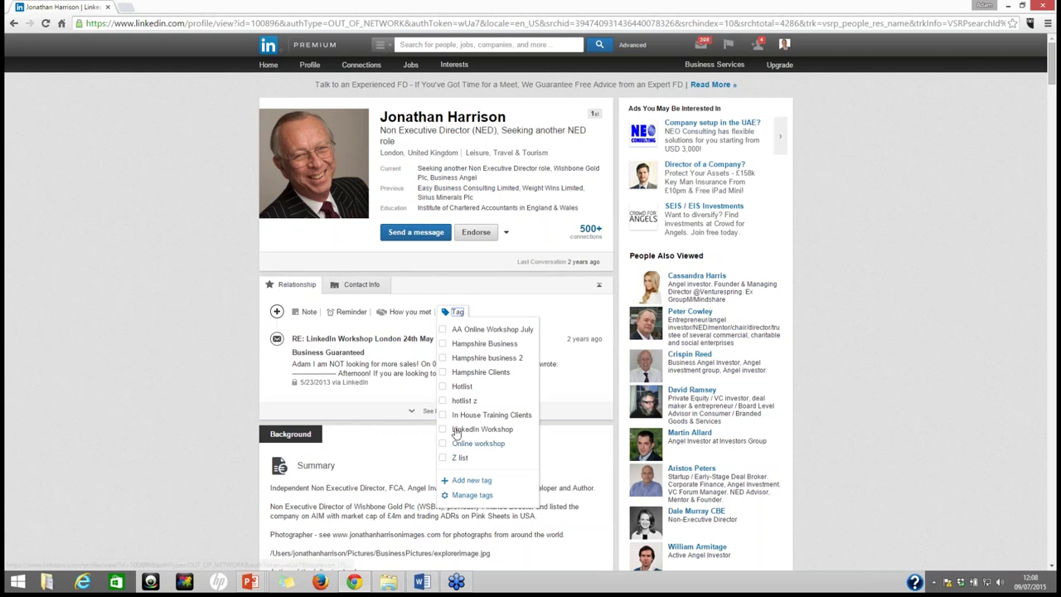
pyautogui.click(442, 386)
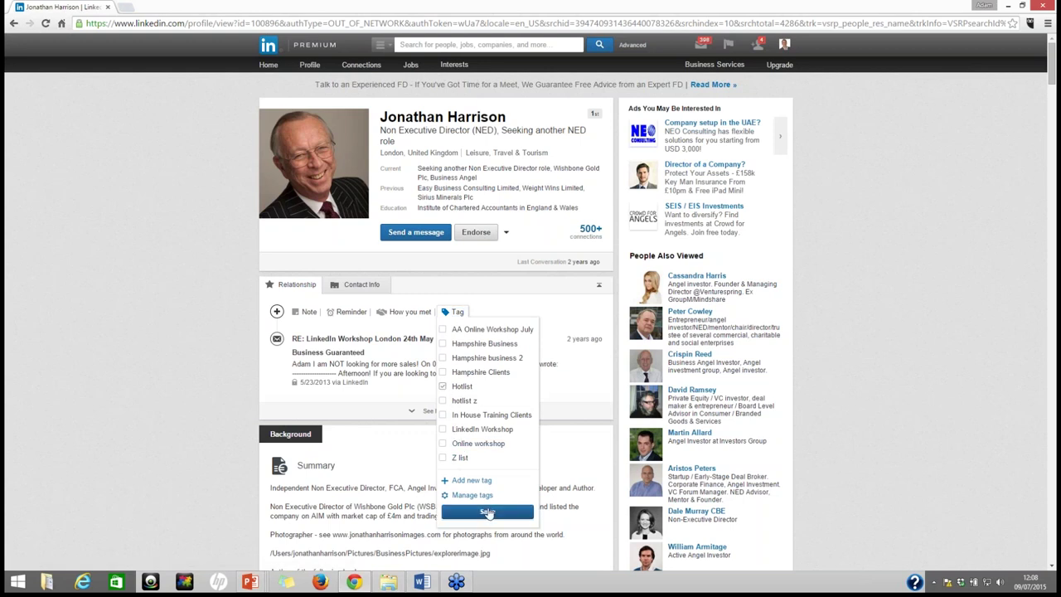
pyautogui.click(487, 512)
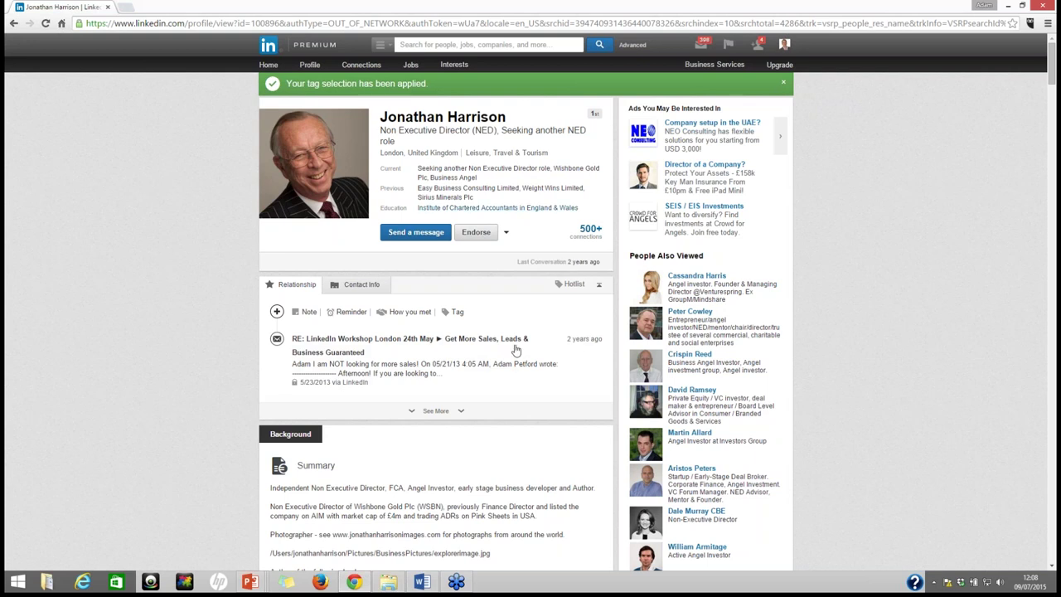
# Expand the non-executive director's relationship history to examine past messages and the connection date
pyautogui.click(437, 411)
pyautogui.scroll(-1, 418, 367)
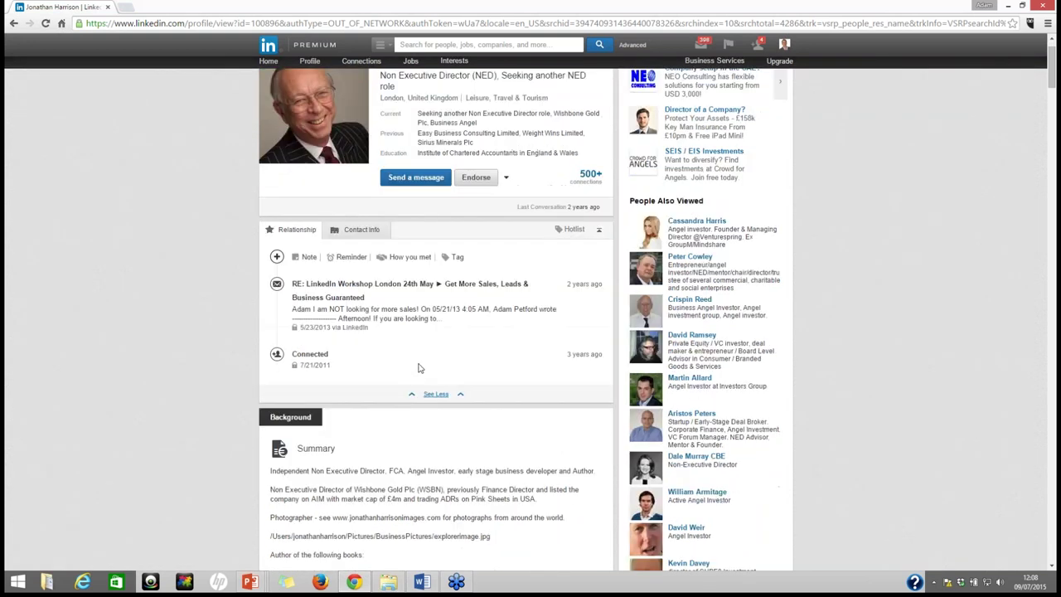
pyautogui.scroll(1, 407, 355)
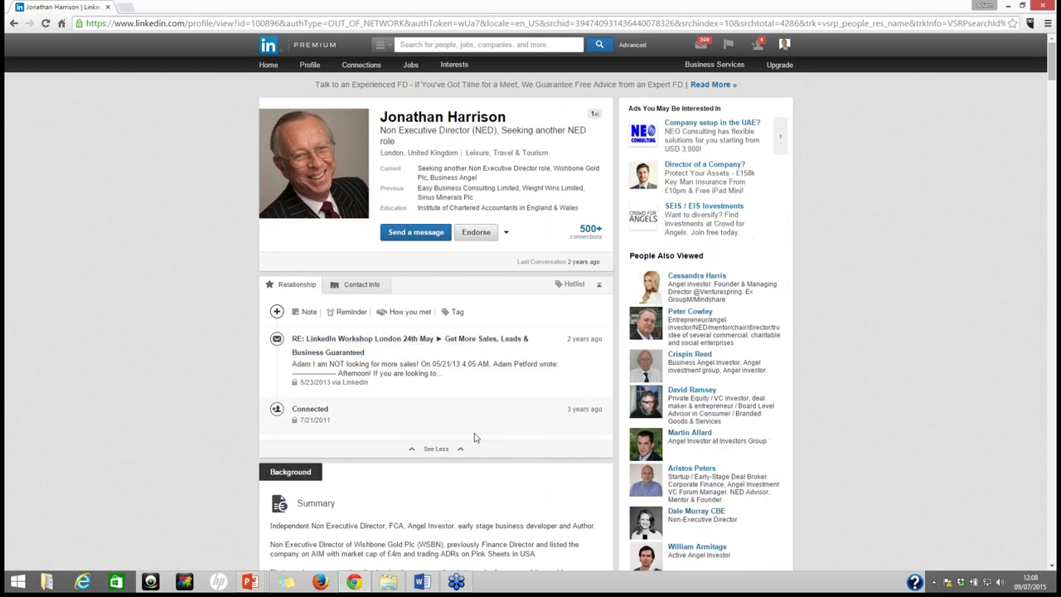
# Open the Henley Business Brokers chief executive's profile from page 2 of the search results and apply the Hotlist tag
pyautogui.hotkey('alt', 'Left')
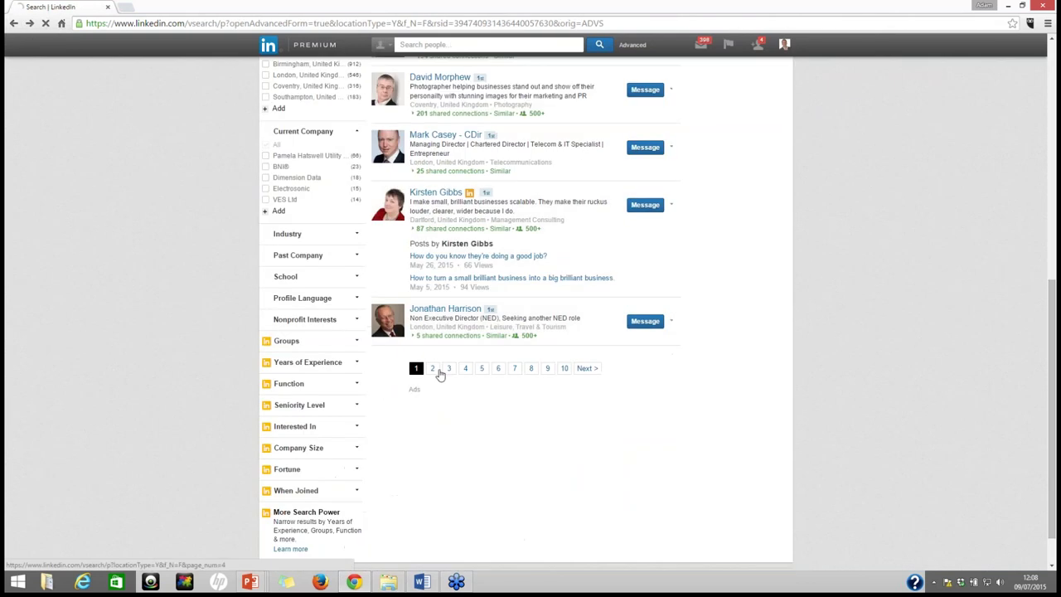
pyautogui.click(438, 371)
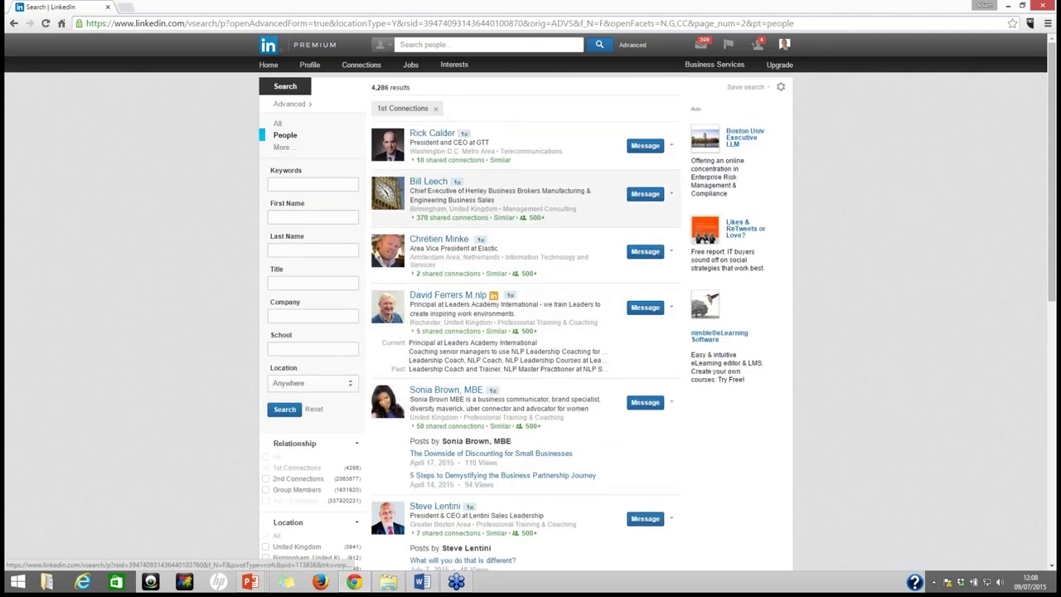
pyautogui.click(426, 185)
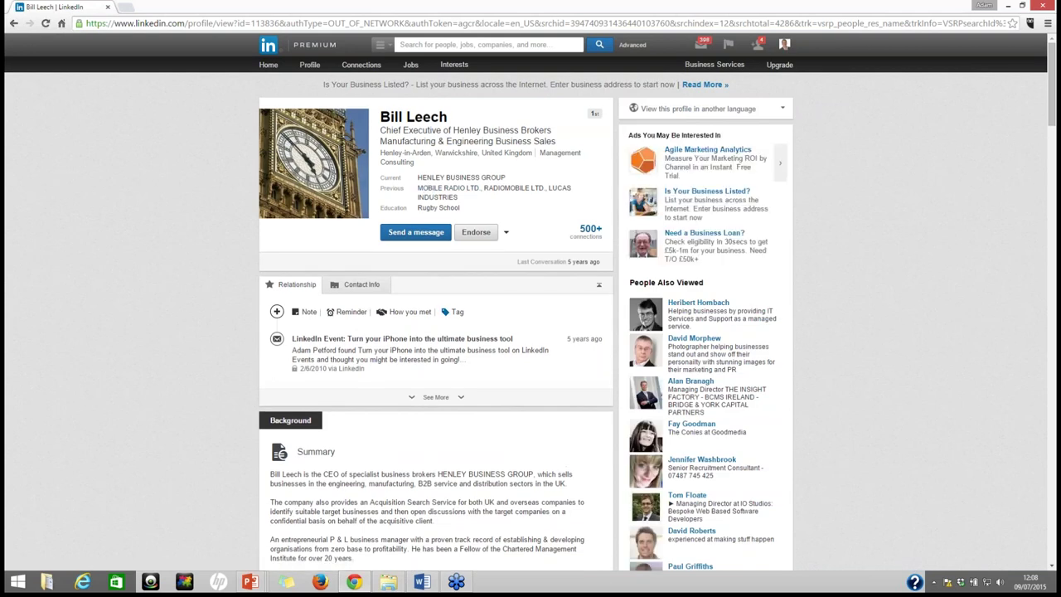
pyautogui.click(459, 314)
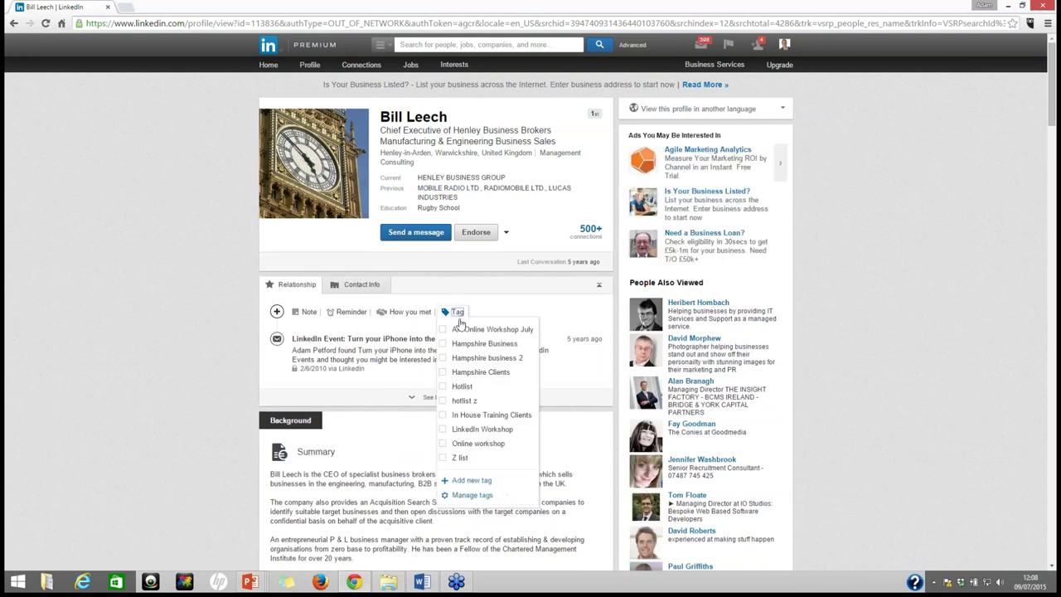
pyautogui.click(443, 389)
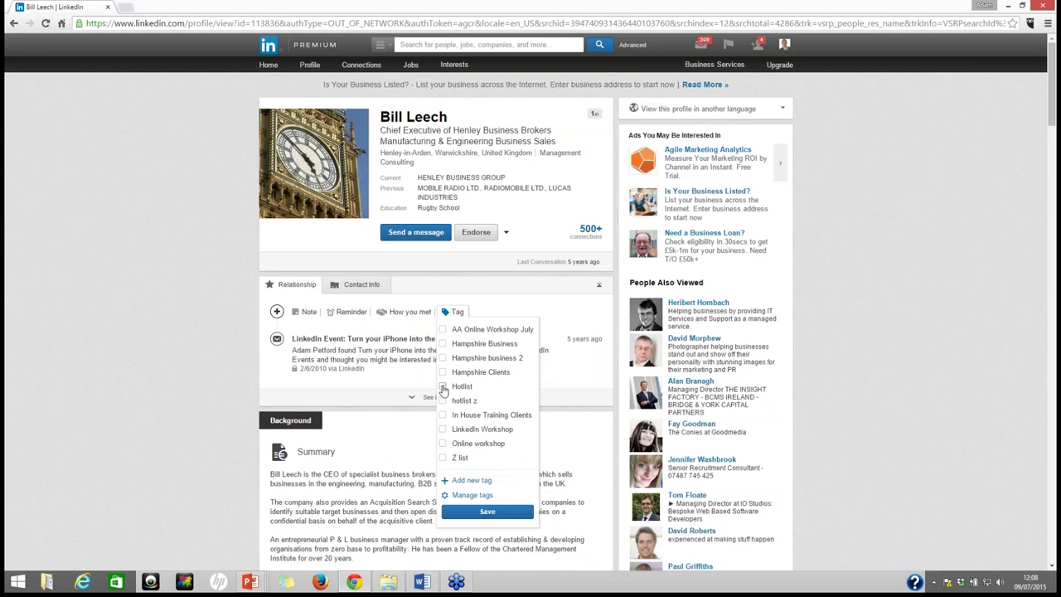
pyautogui.click(529, 514)
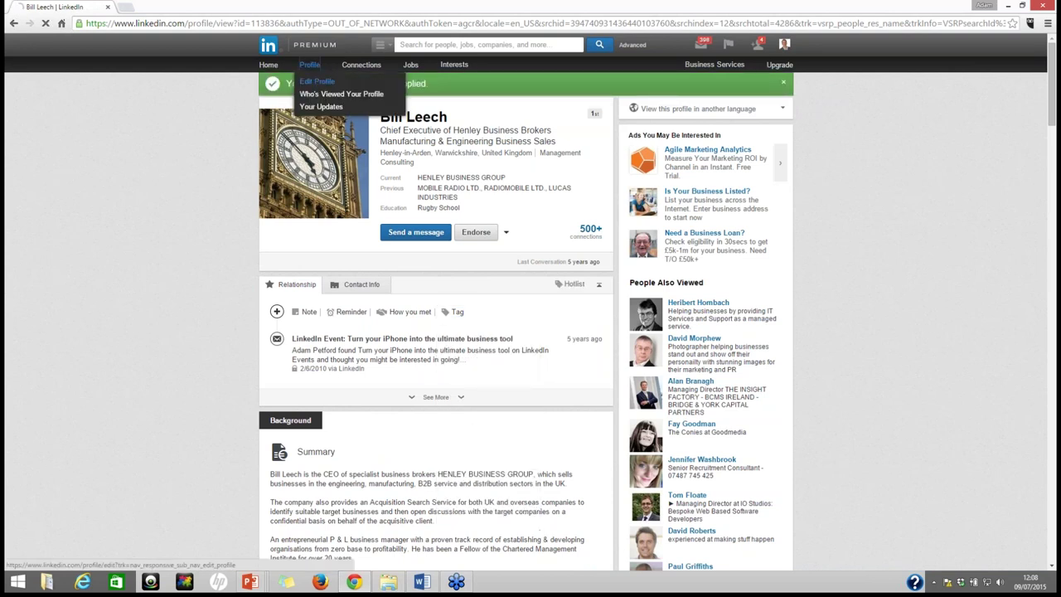
# Display the connections list filtered by the Hotlist tag
pyautogui.click(317, 80)
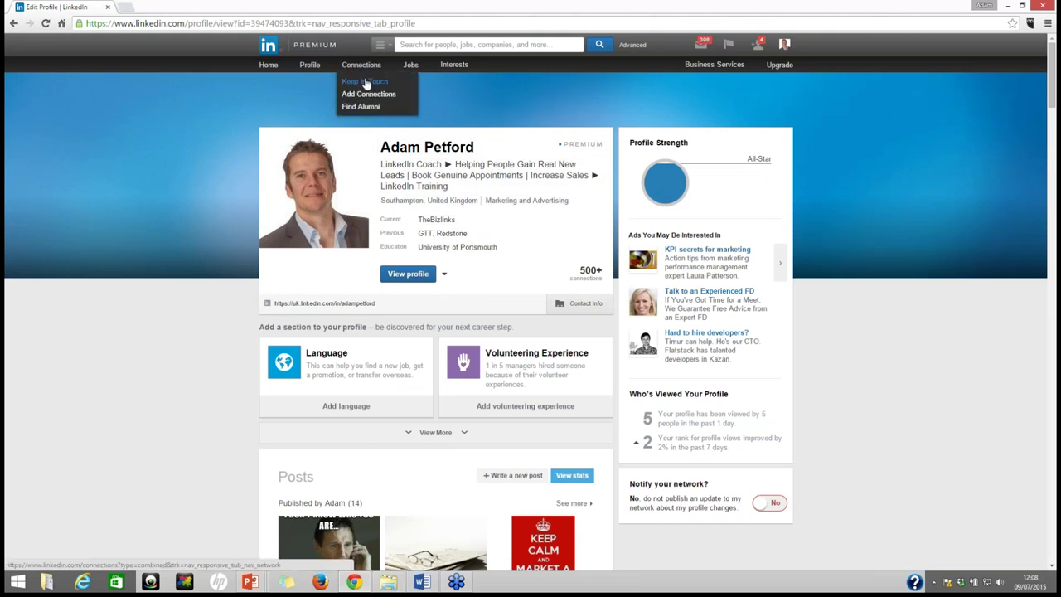
pyautogui.click(365, 81)
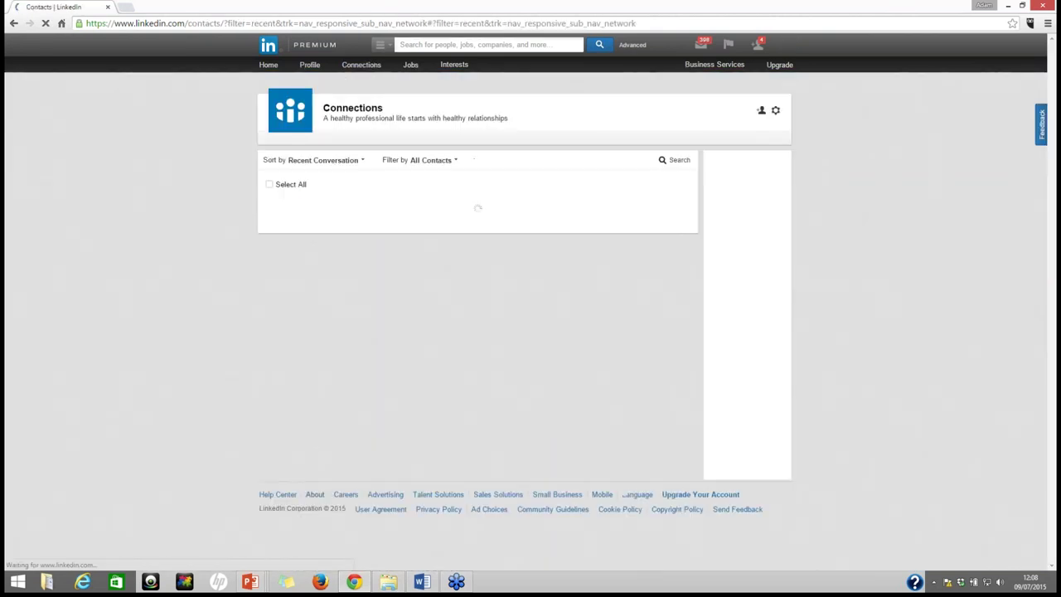
pyautogui.click(433, 161)
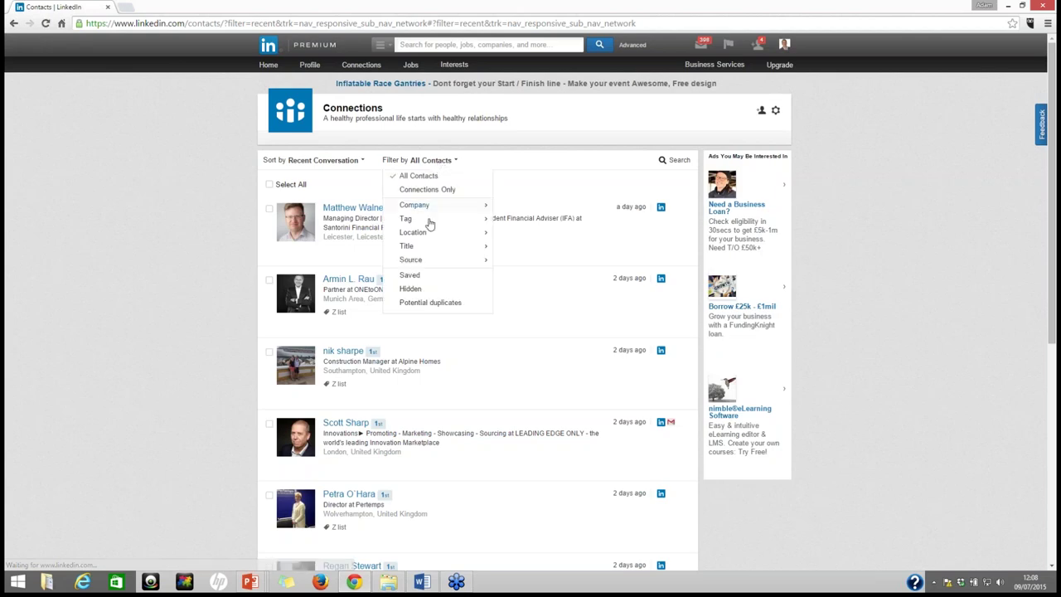
pyautogui.scroll(-4, 449, 329)
pyautogui.click(407, 238)
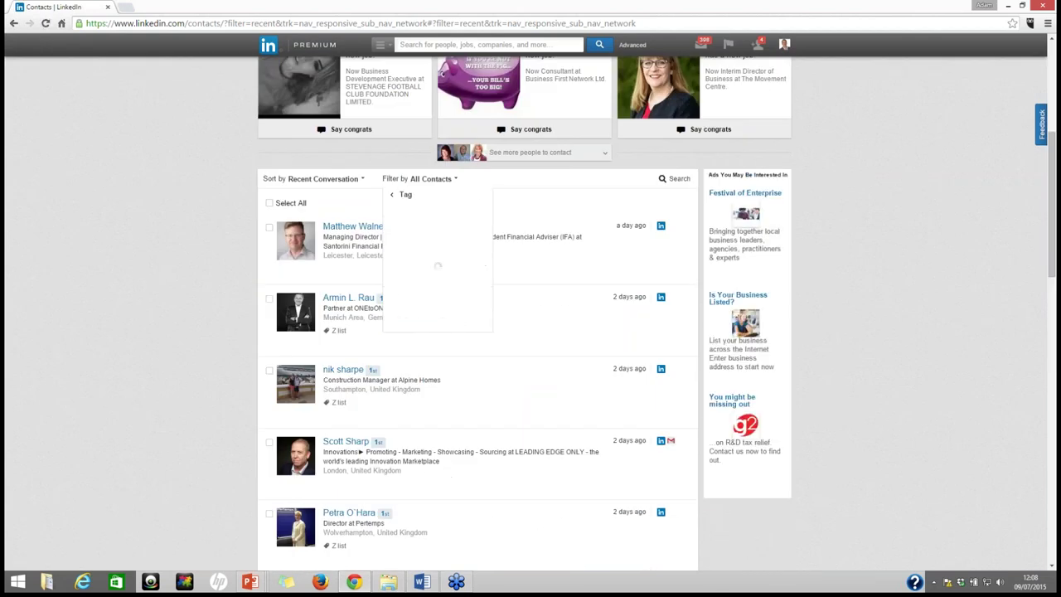
pyautogui.click(410, 263)
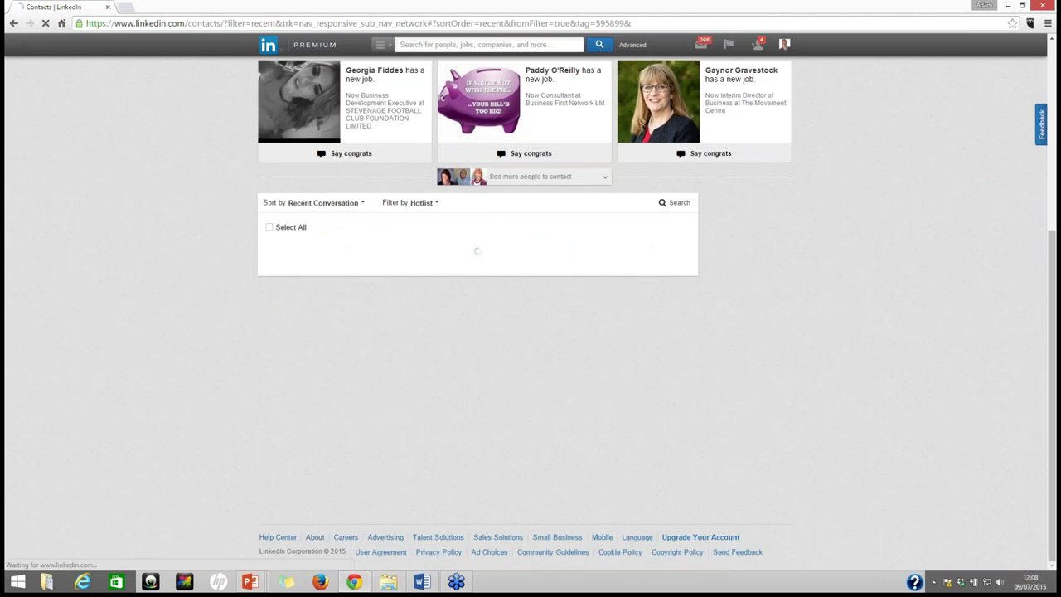
# Open the Henley Business Group chief executive's profile from the Hotlist contacts and remove the Hotlist tag
pyautogui.scroll(-6, 464, 332)
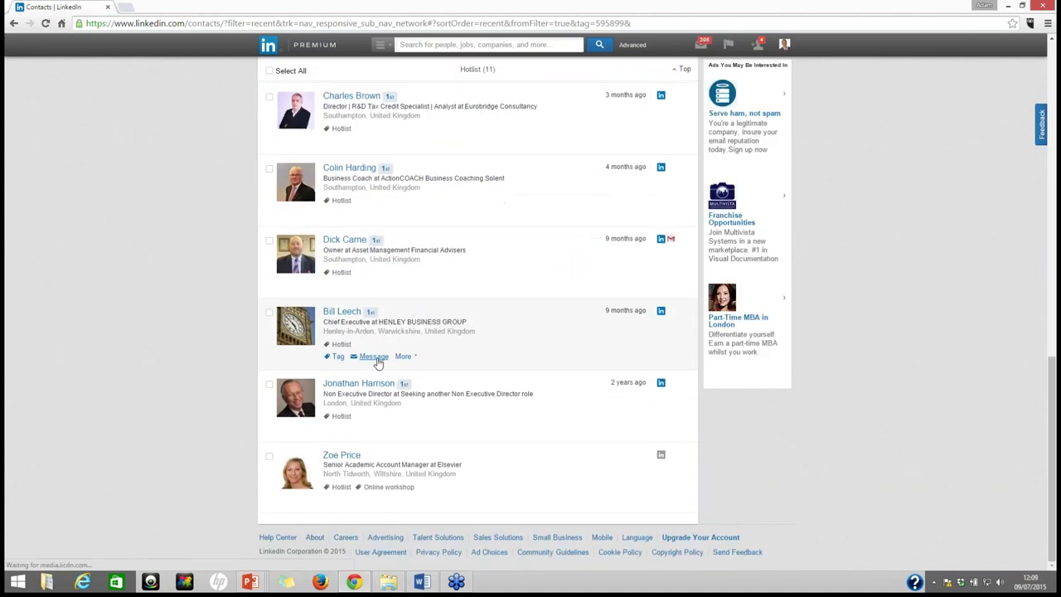
pyautogui.click(341, 310)
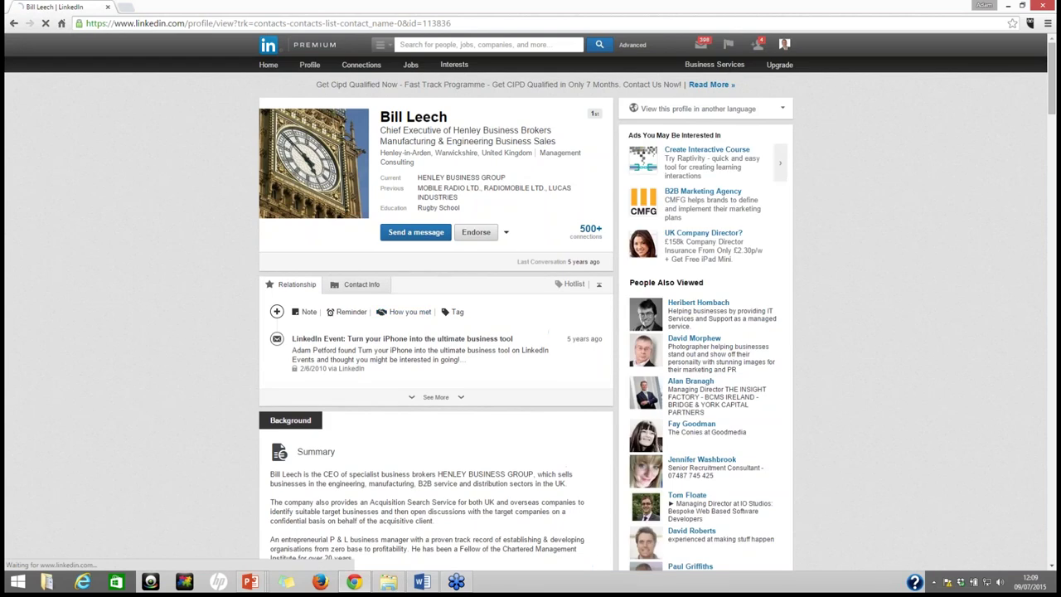
pyautogui.click(456, 313)
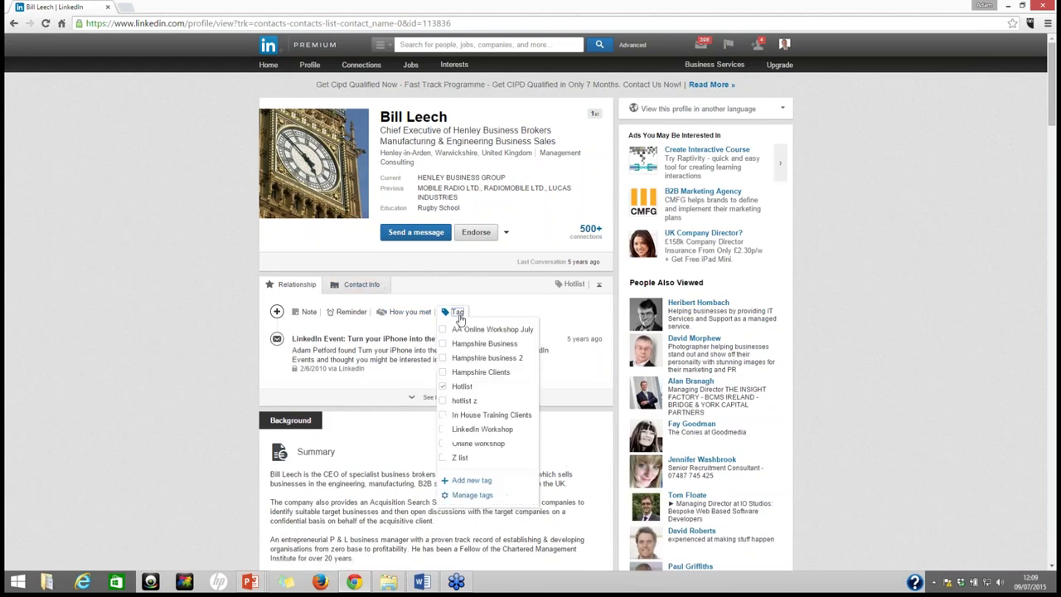
pyautogui.click(443, 400)
pyautogui.click(488, 511)
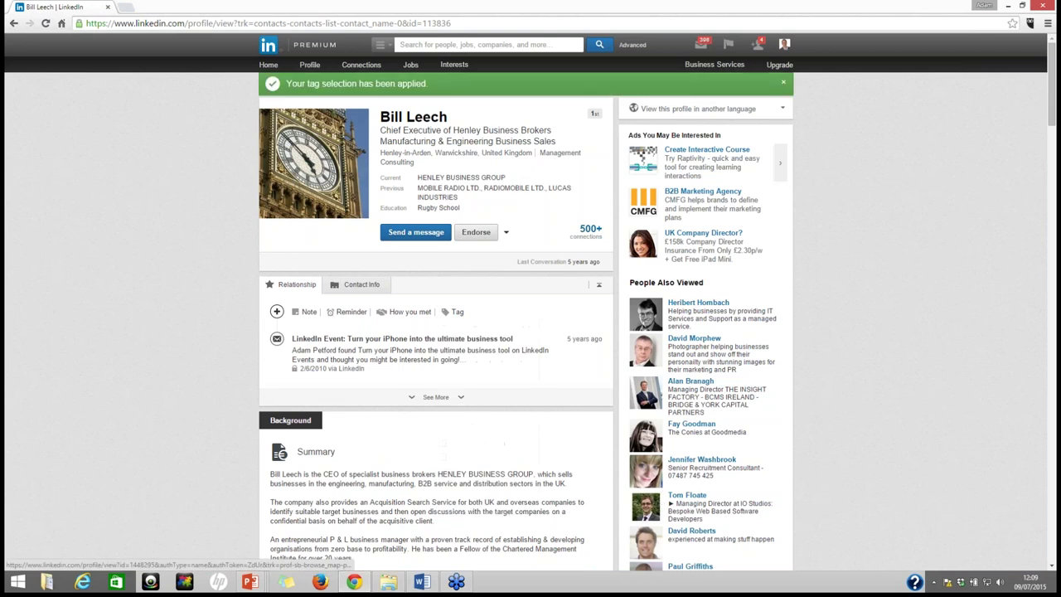
# Open the account owner's own profile in its editing view
pyautogui.click(315, 69)
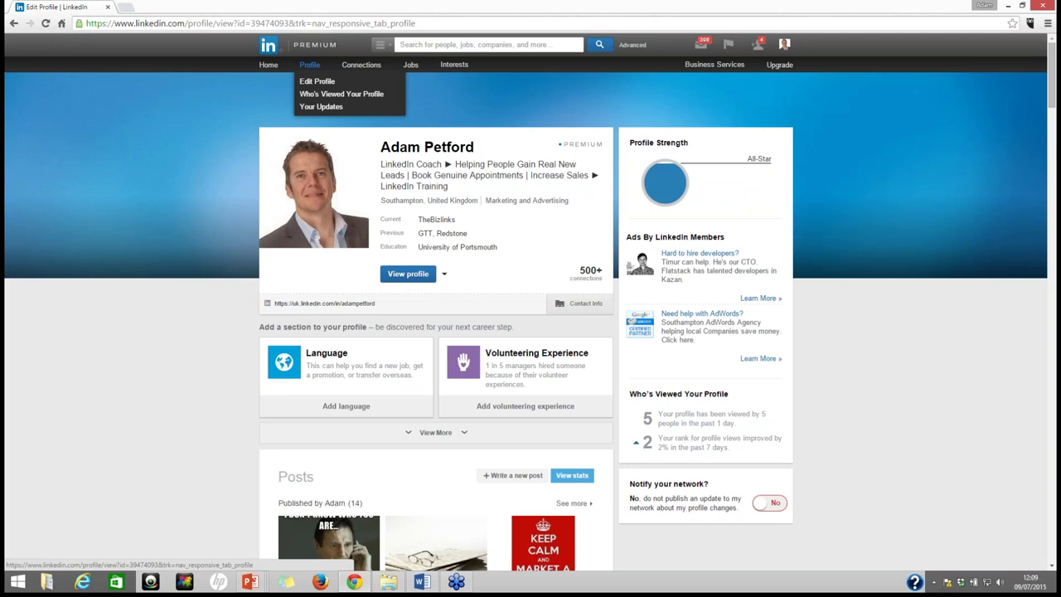
pyautogui.moveTo(32, 264)
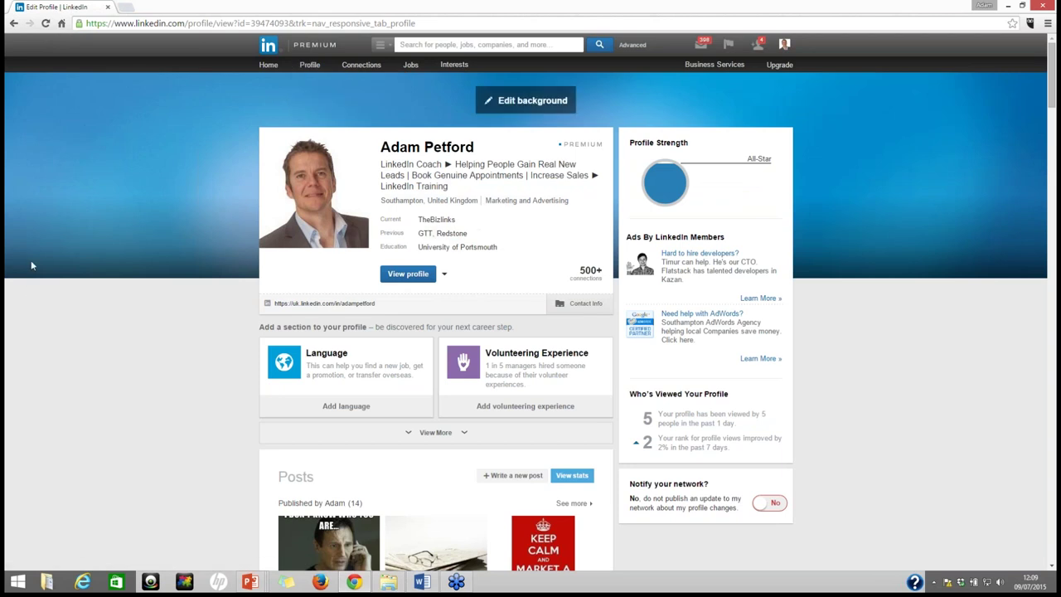
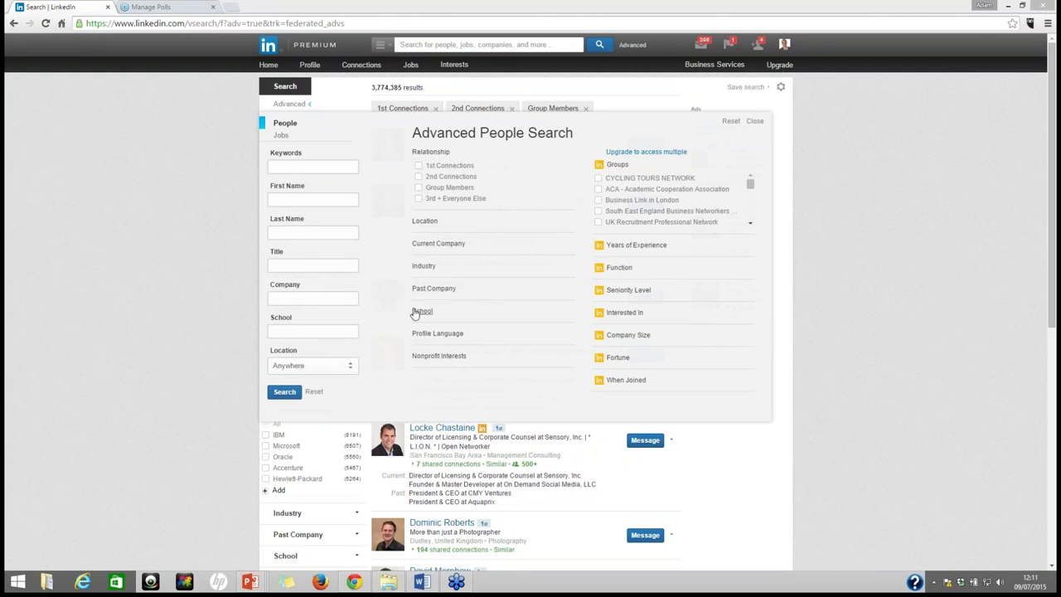
# Set the advanced people search title to "owner" OR "managing director", restricted to current positions
pyautogui.click(278, 266)
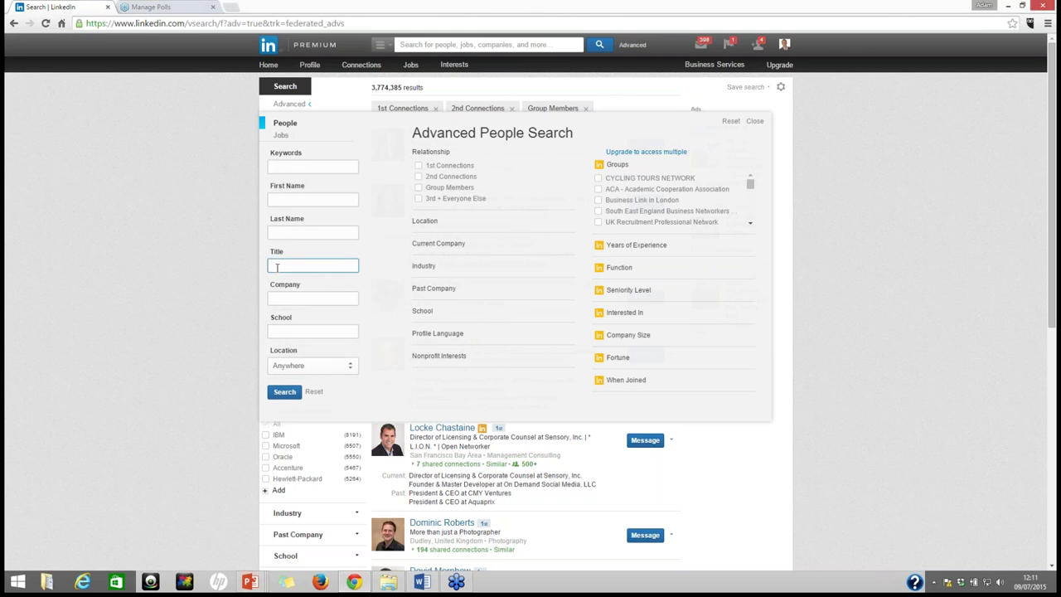
pyautogui.write('T')
pyautogui.write('Hu')
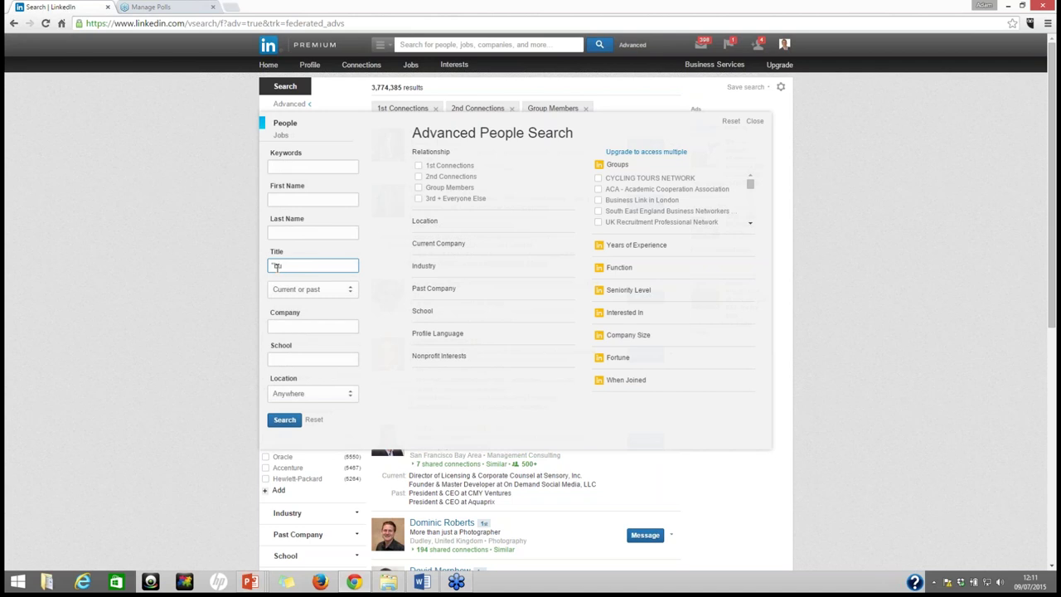
pyautogui.press('BackSpace')
pyautogui.press('BackSpace')
pyautogui.write('owner')
pyautogui.write('" OR "man')
pyautogui.write('ager')
pyautogui.press('BackSpace')
pyautogui.press('BackSpace')
pyautogui.write('ing director"')
pyautogui.click(315, 289)
pyautogui.click(318, 312)
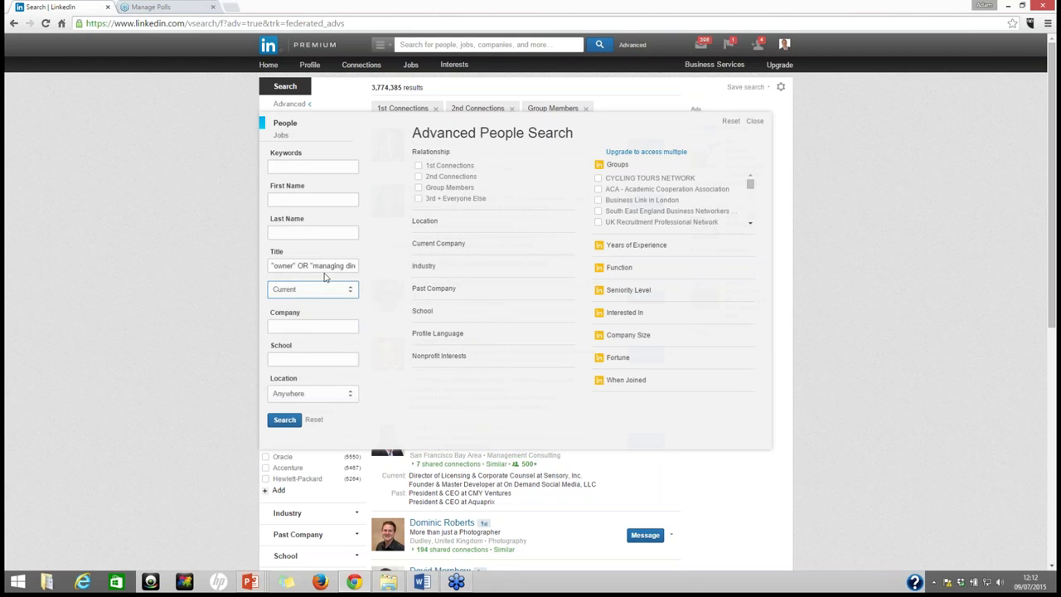
# Set the keywords to "Recruitment" NOT "finance" and the location to in or near the United Kingdom
pyautogui.click(285, 164)
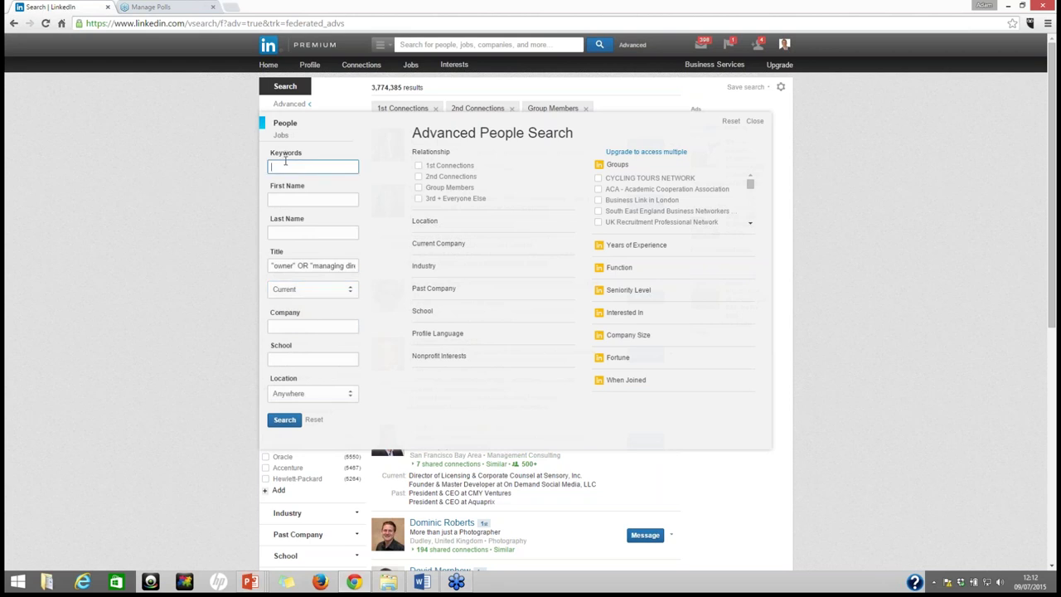
pyautogui.write('Recruitment" NOT "finance"')
pyautogui.click(346, 394)
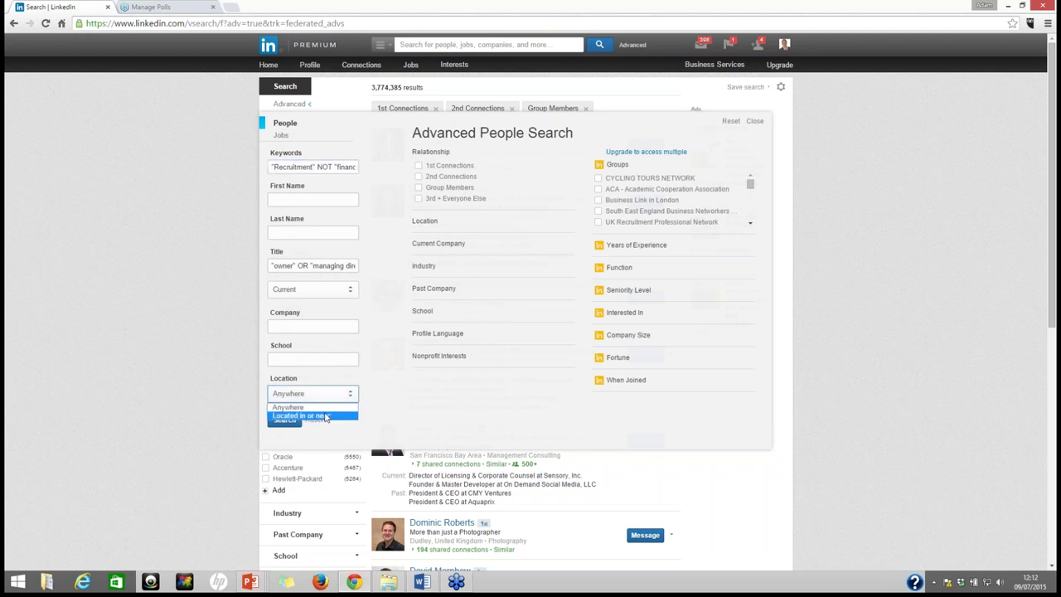
pyautogui.click(326, 417)
pyautogui.click(348, 432)
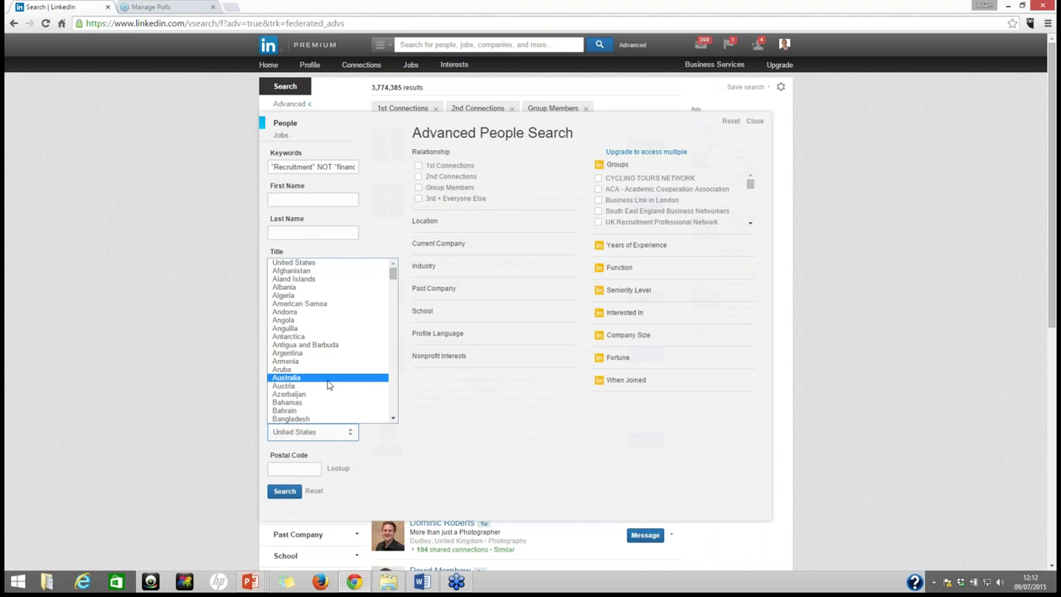
pyautogui.press('u')
pyautogui.scroll(-3, 330, 344)
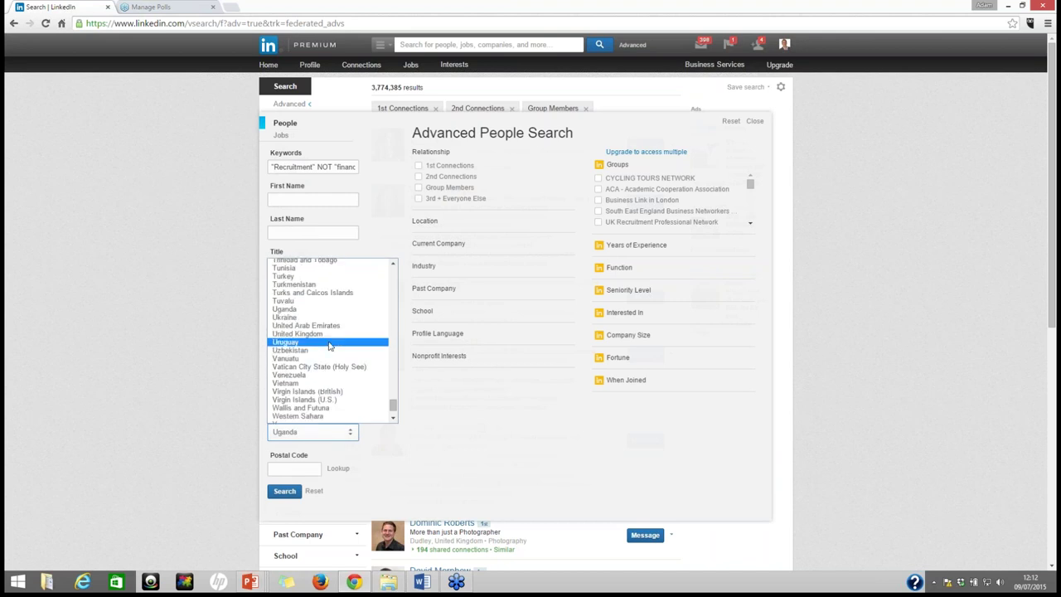
pyautogui.scroll(3, 325, 316)
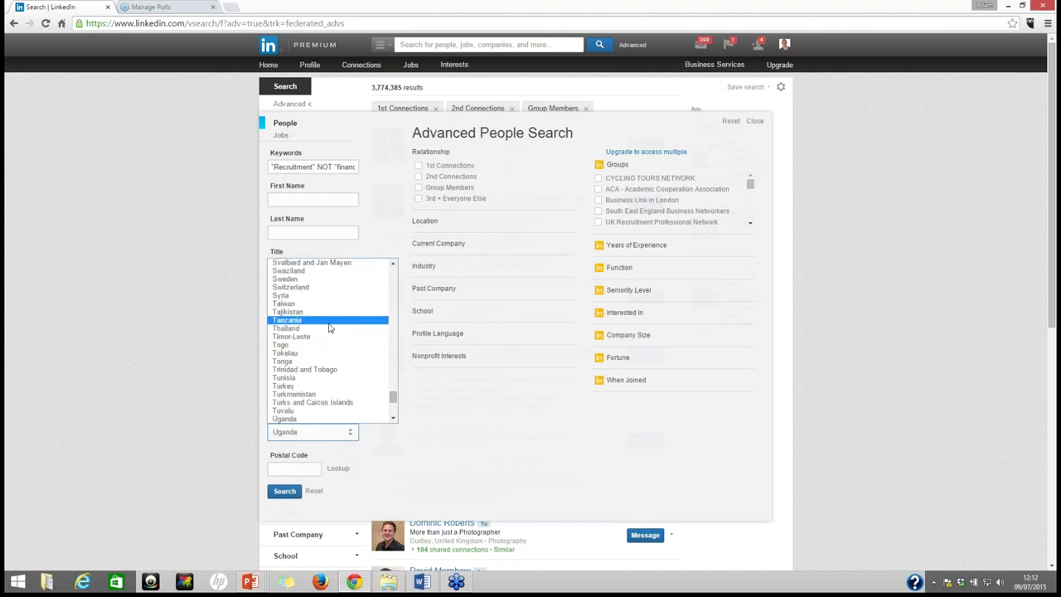
pyautogui.scroll(-3, 328, 323)
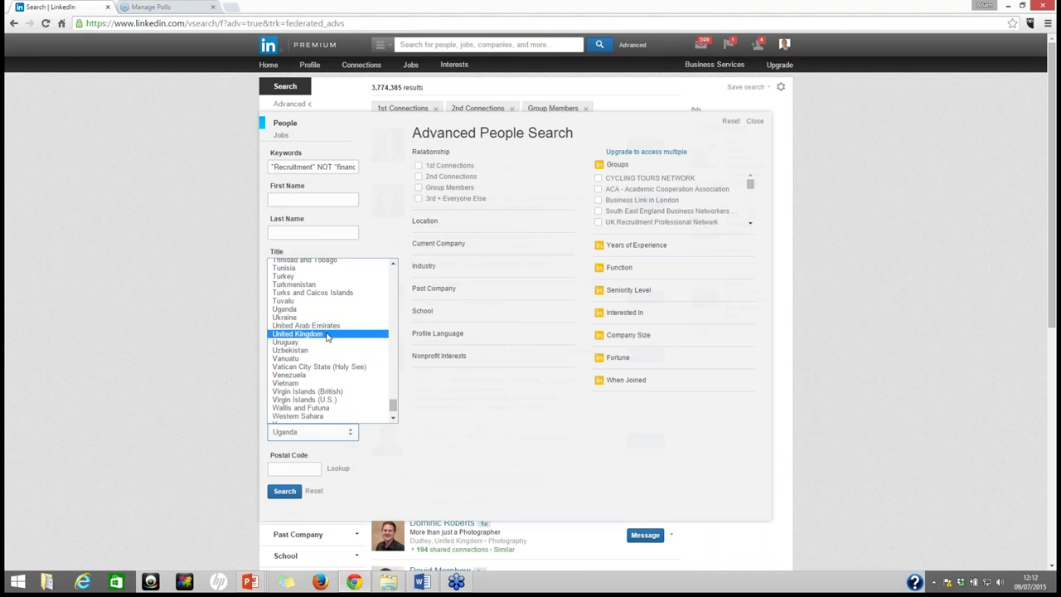
pyautogui.click(329, 333)
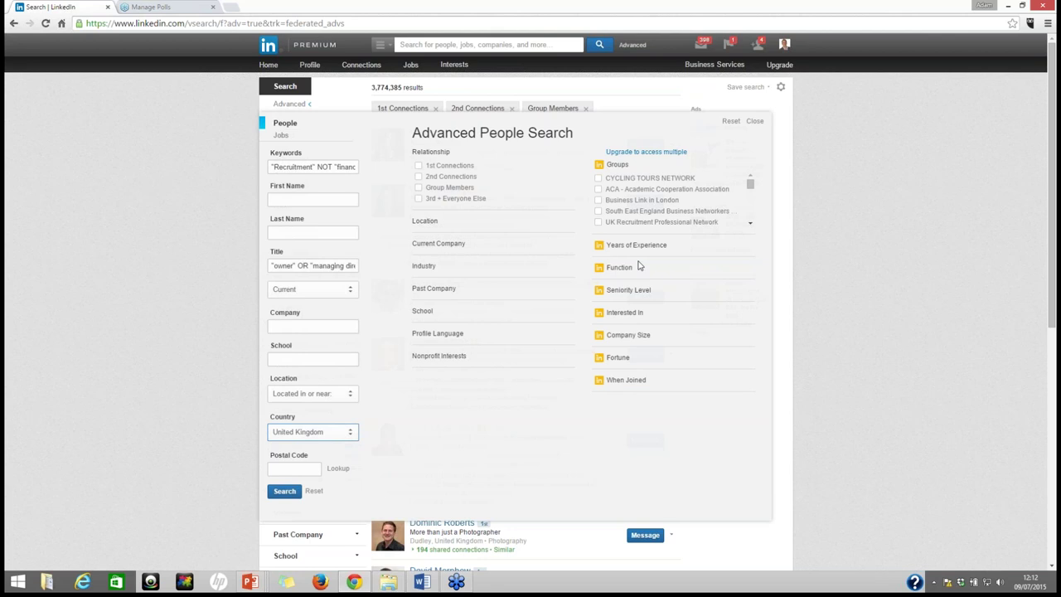
# Limit the location to within 10 mi (15km) of postal code ec1 and run the search for 2nd connections only
pyautogui.click(286, 467)
pyautogui.write('ec1')
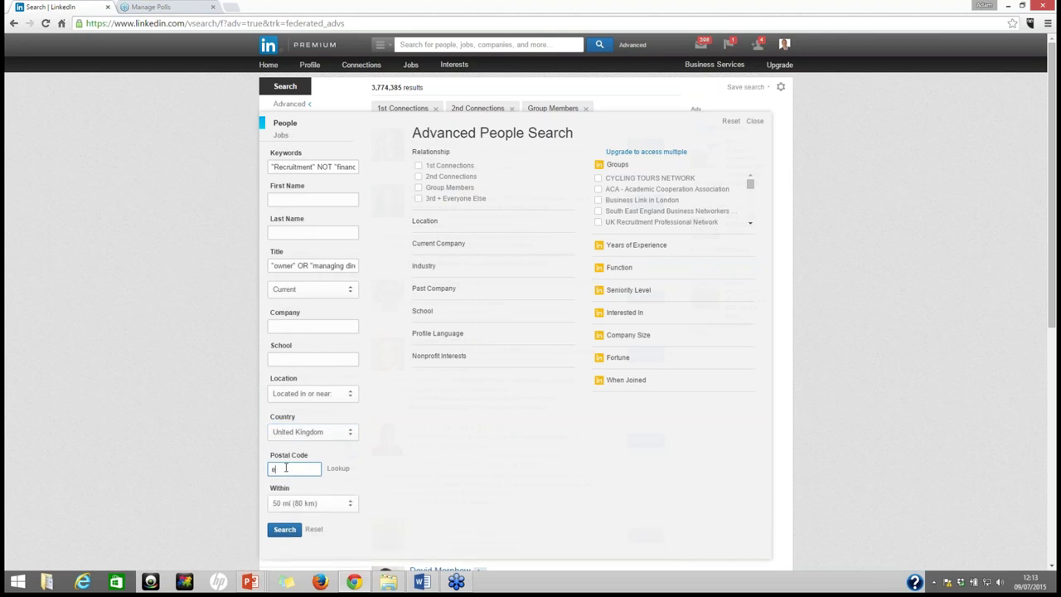
pyautogui.click(314, 503)
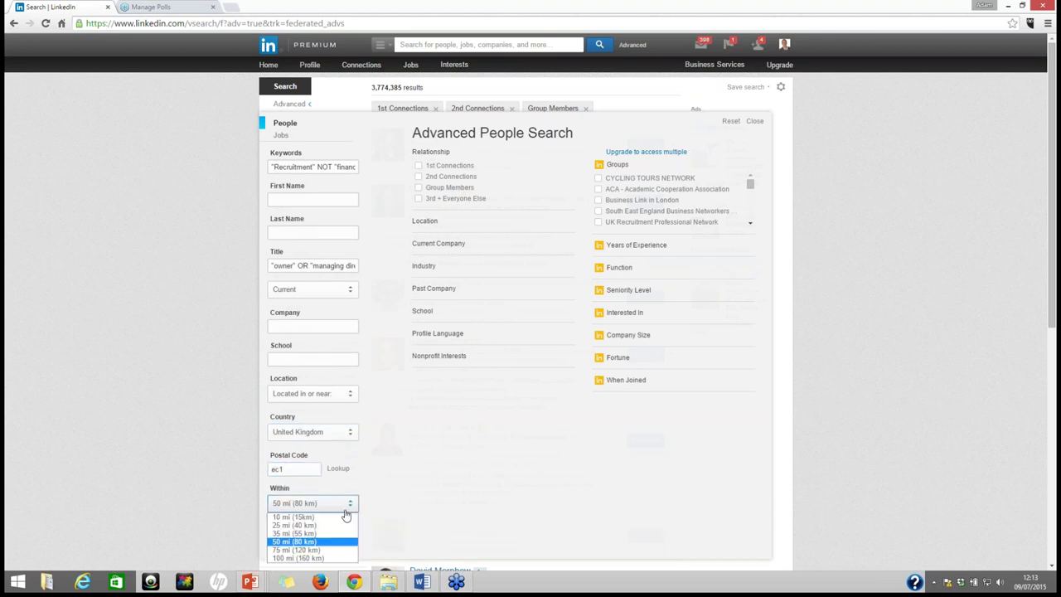
pyautogui.click(321, 517)
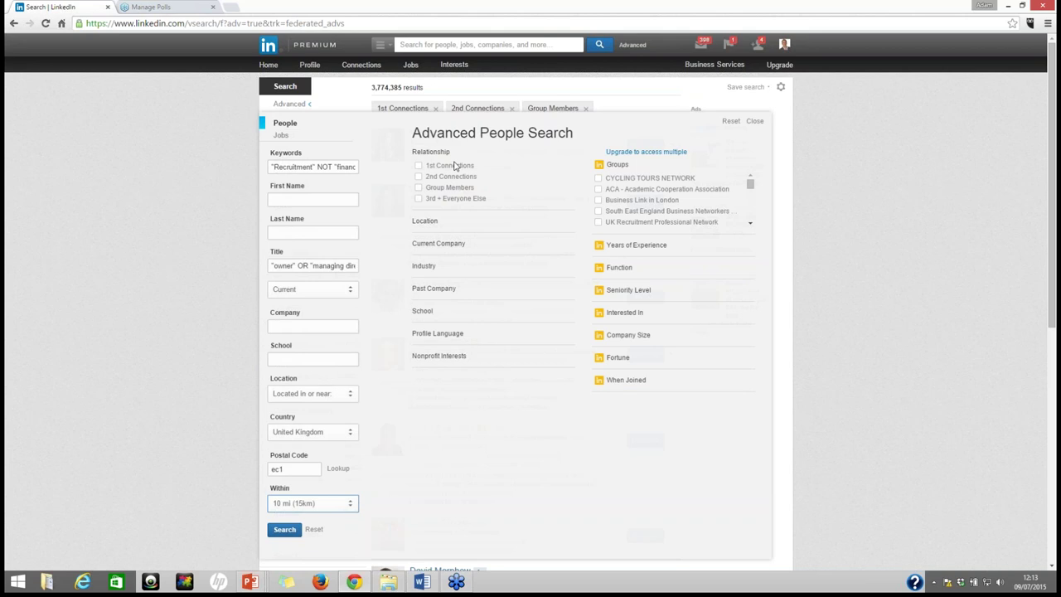
pyautogui.click(418, 177)
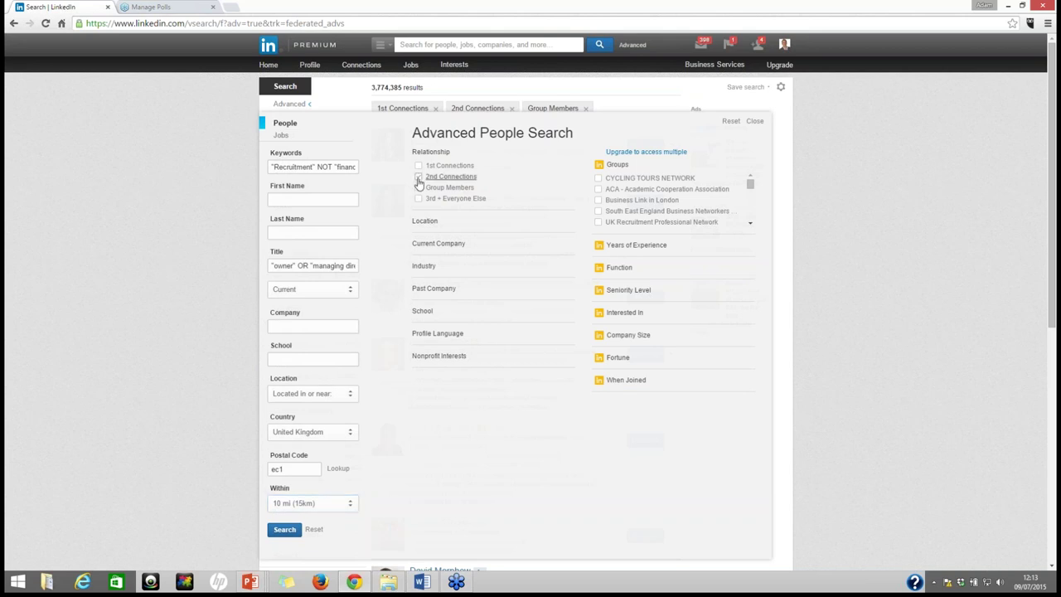
pyautogui.click(287, 531)
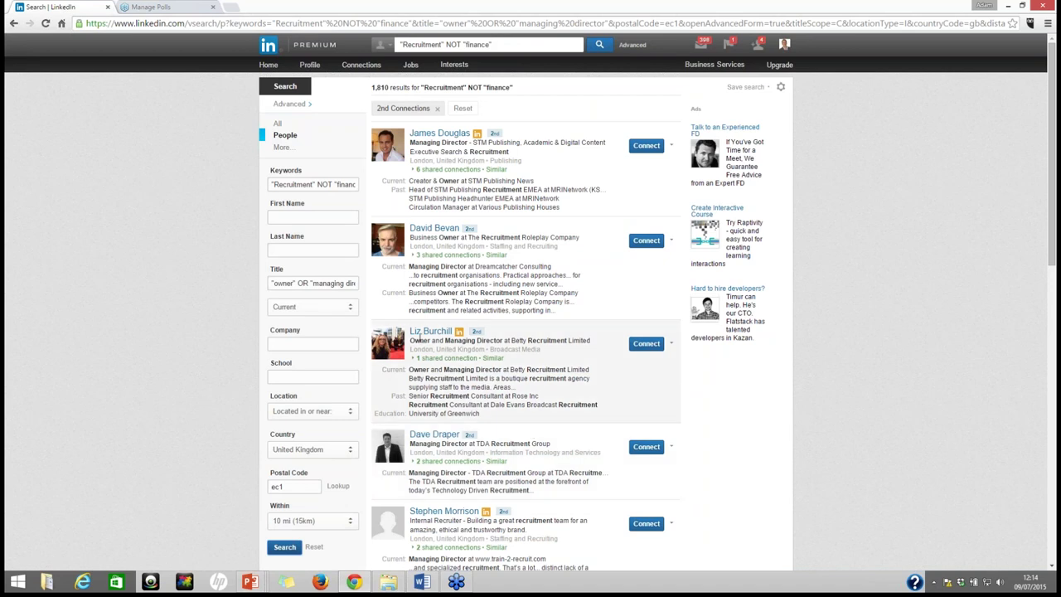
# Remove OR "managing director" from the title criterion, leaving "owner", and rerun the search
pyautogui.moveTo(300, 283); pyautogui.dragTo(389, 282)
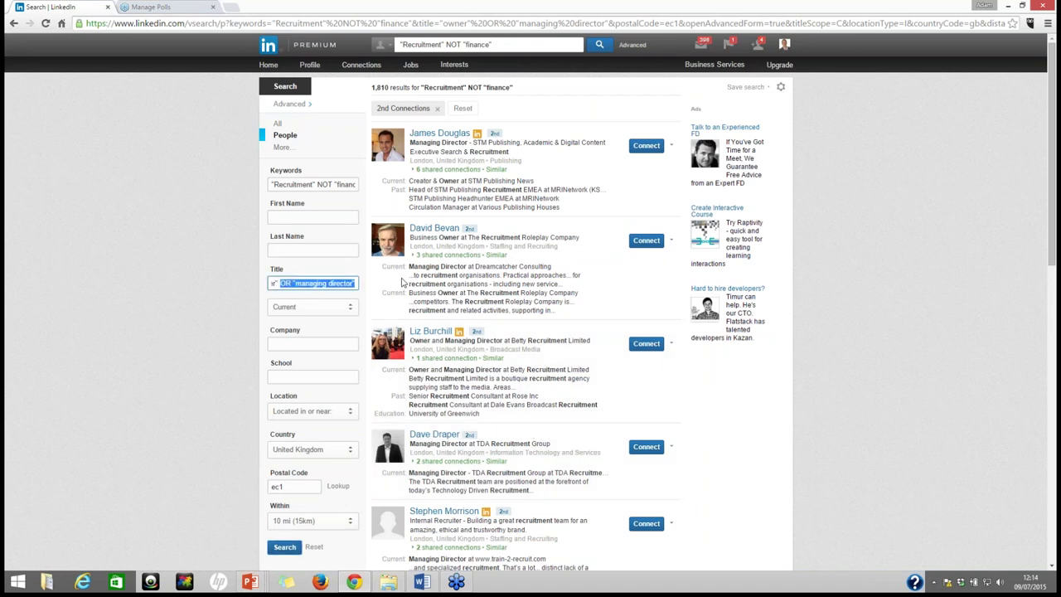
pyautogui.press('BackSpace')
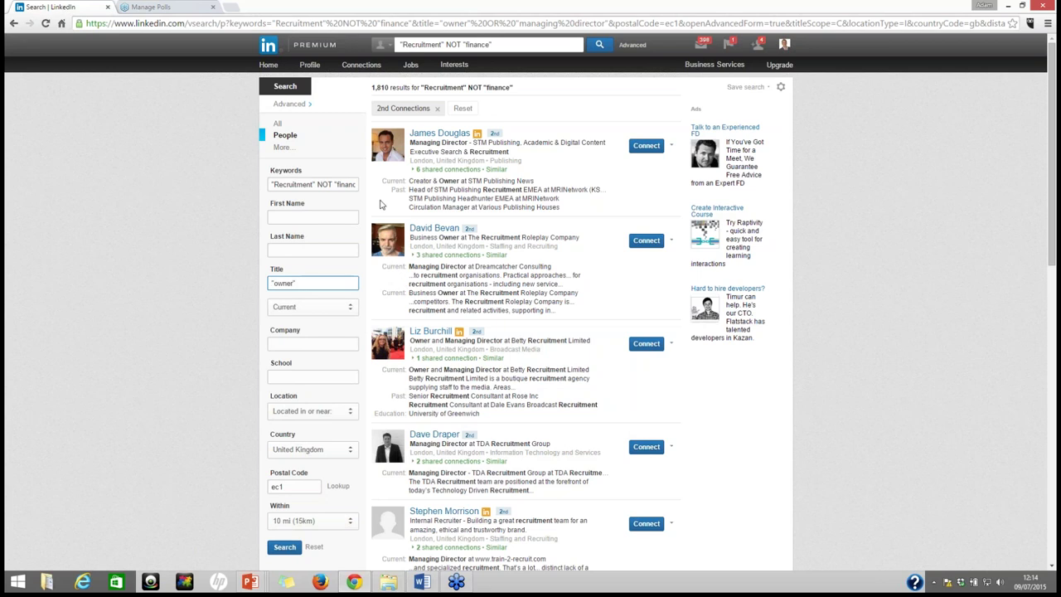
pyautogui.click(285, 547)
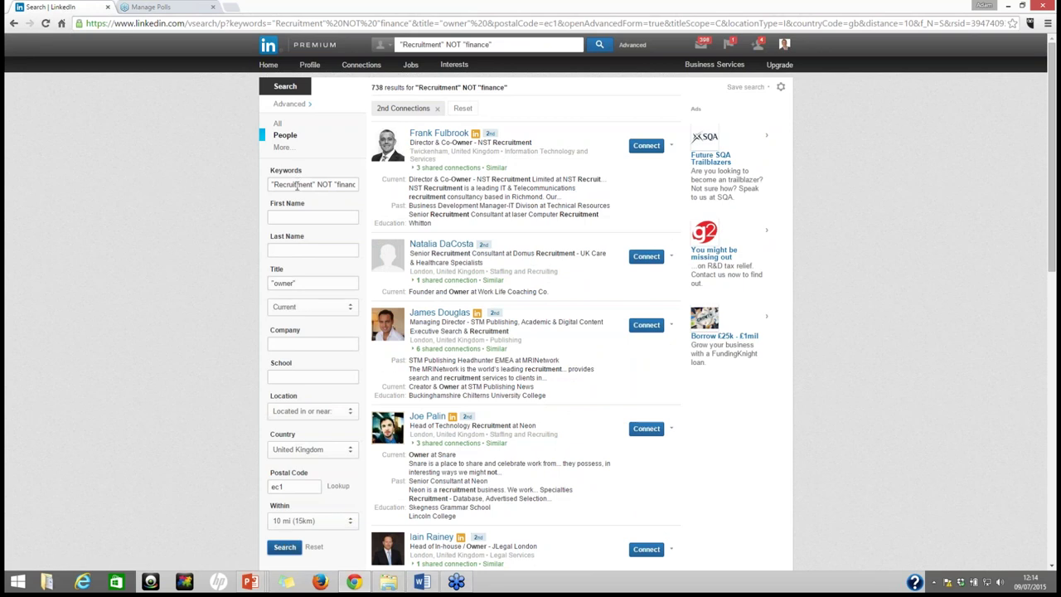
# Replace NOT "finance" with AND "Software" in the keywords and rerun the search
pyautogui.moveTo(318, 184); pyautogui.dragTo(406, 188)
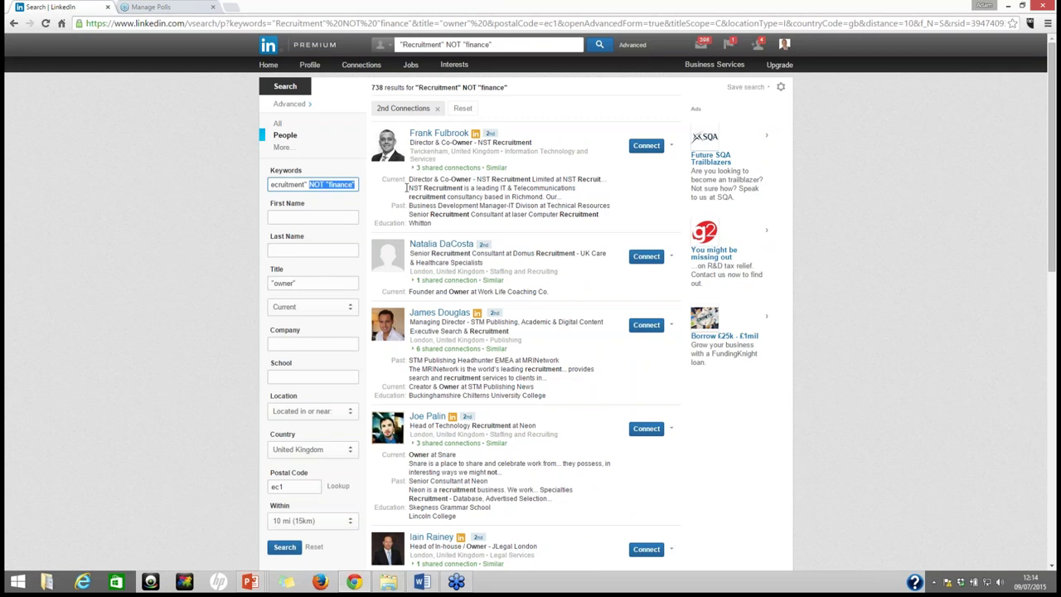
pyautogui.write('AND "Software"')
pyautogui.click(284, 548)
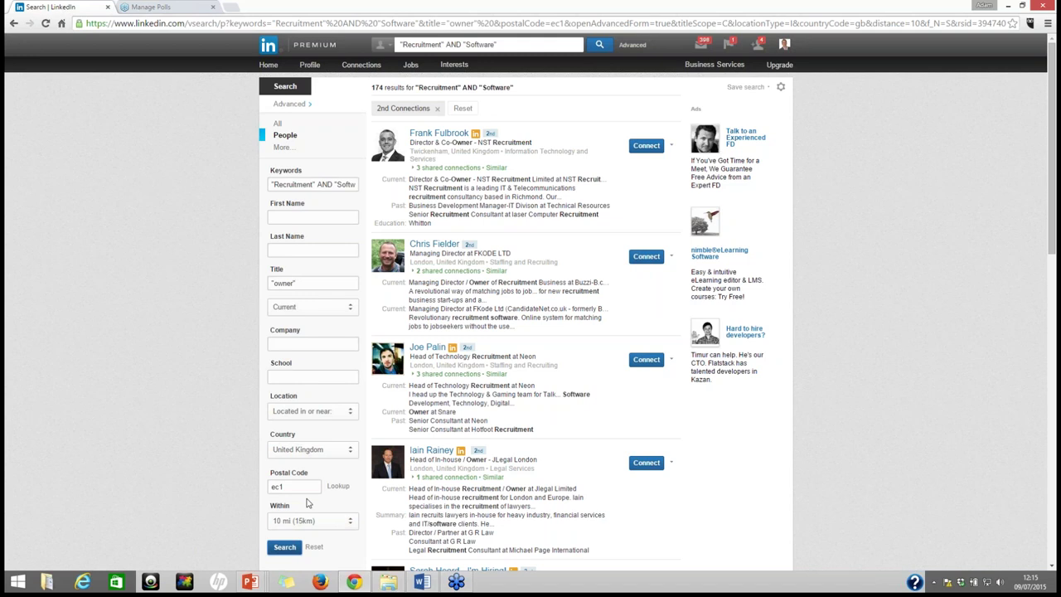
# Save the search as "Recruitment" AND "Software" with a weekly alert and close the saved searches
pyautogui.click(740, 89)
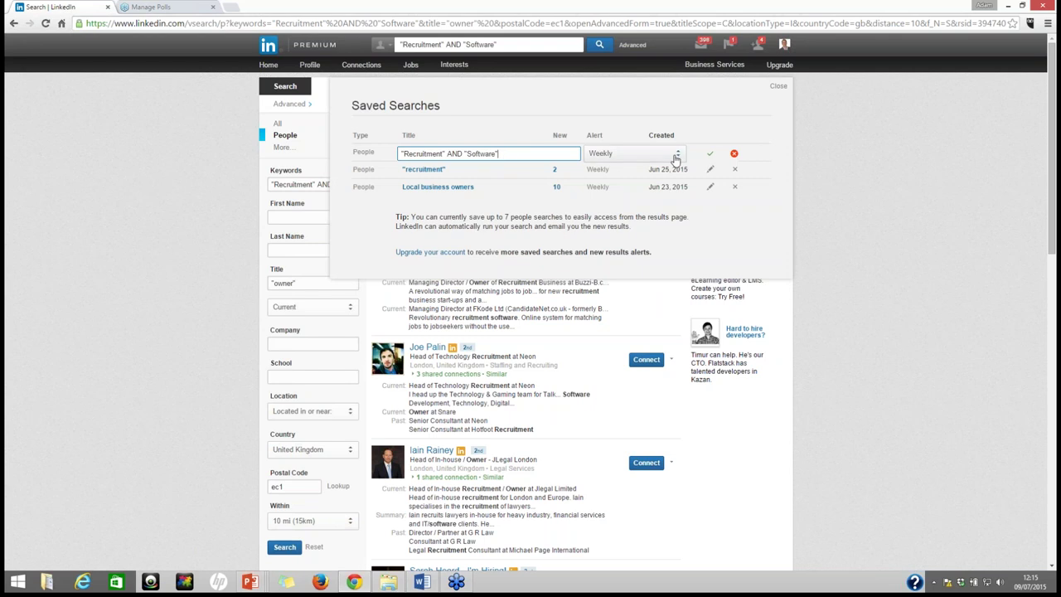
pyautogui.click(709, 154)
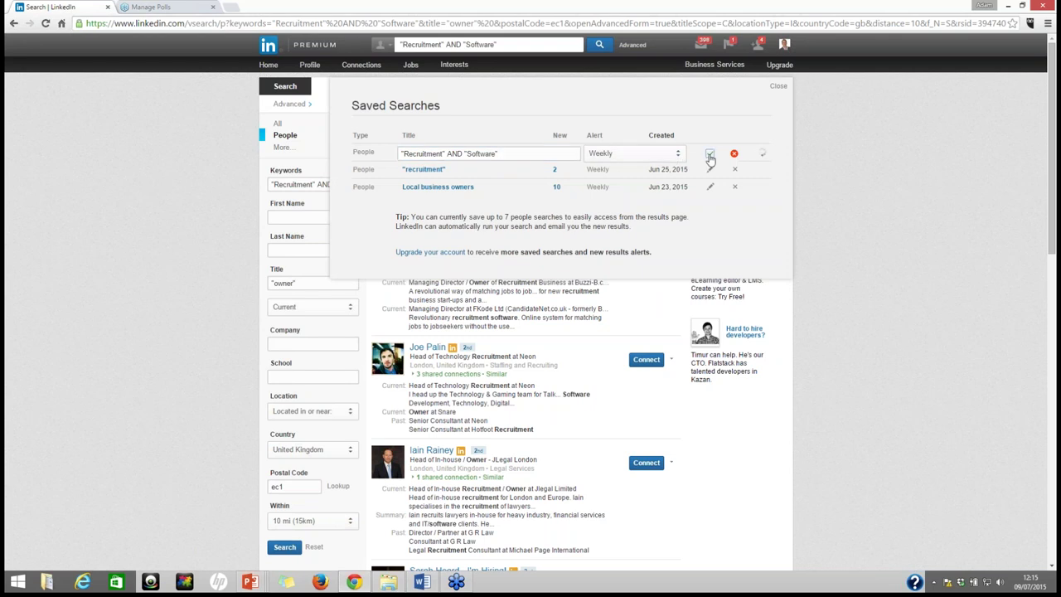
pyautogui.click(780, 87)
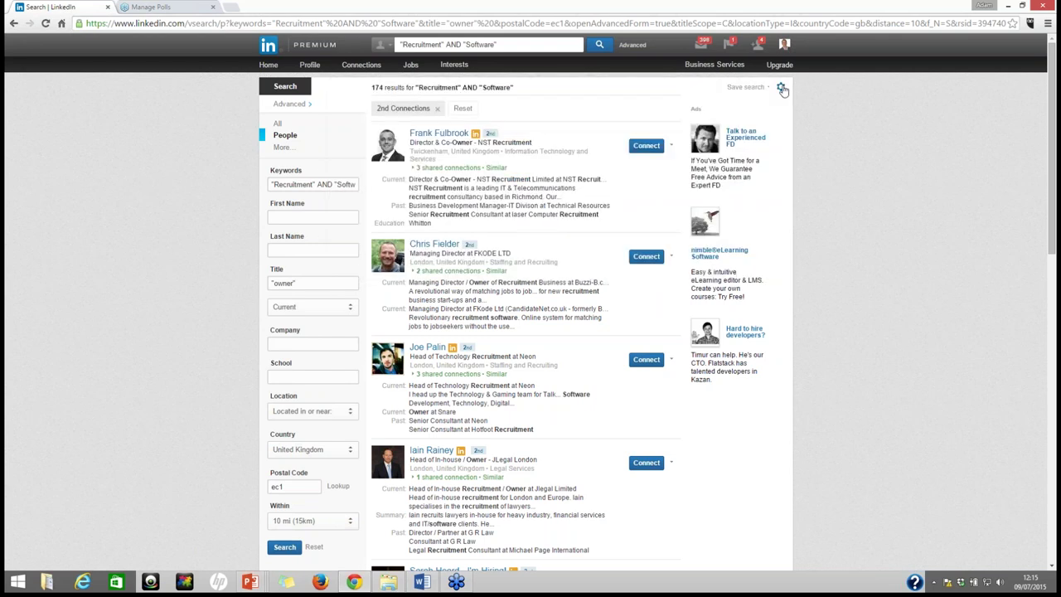
# Go to the account owner's profile, return to the advanced search and run the saved "Recruitment" AND "Software" search
pyautogui.click(312, 66)
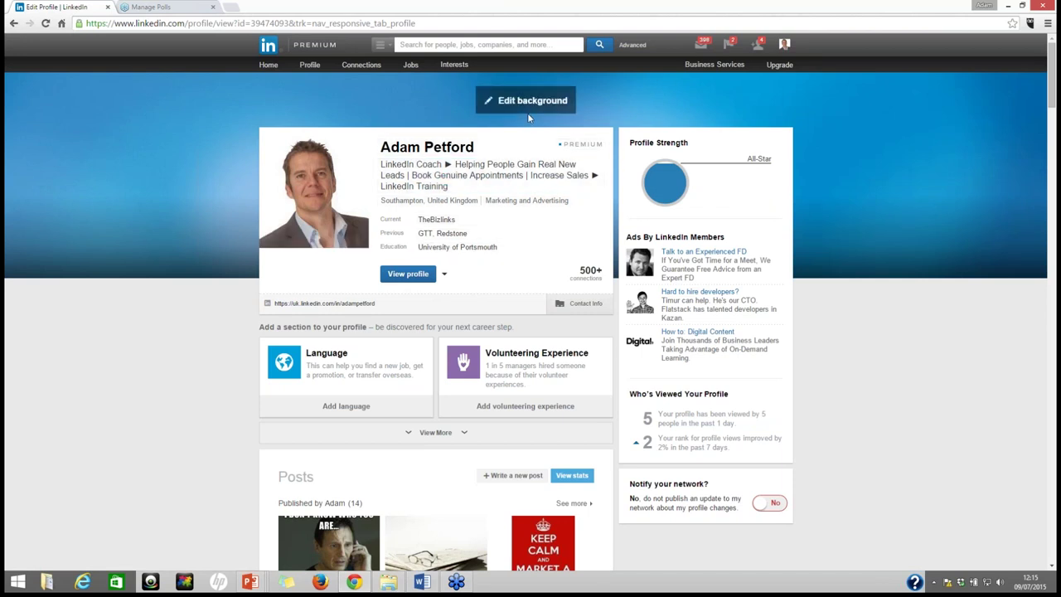
pyautogui.click(632, 45)
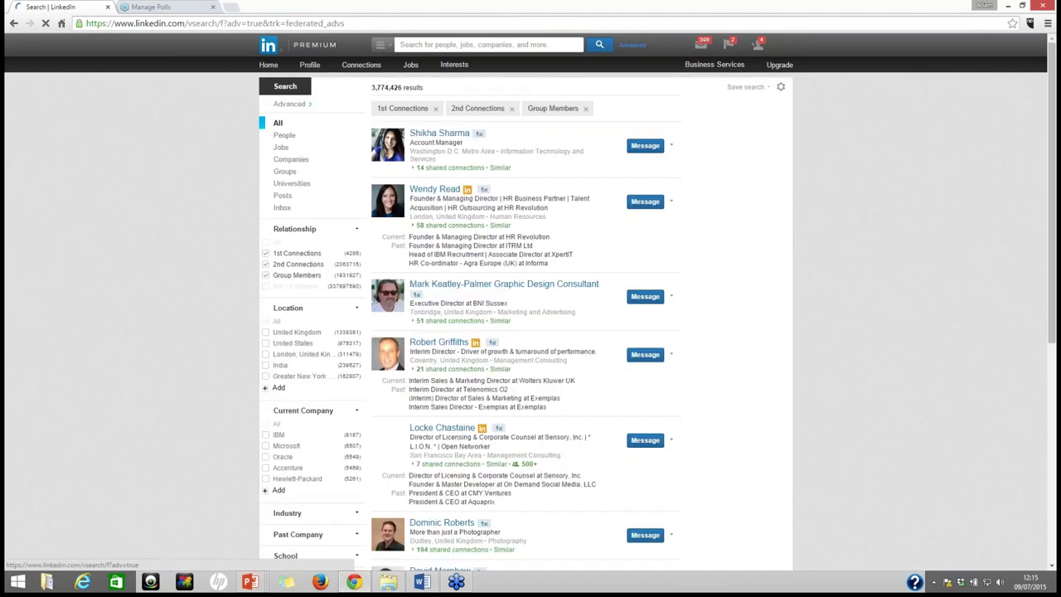
pyautogui.click(750, 88)
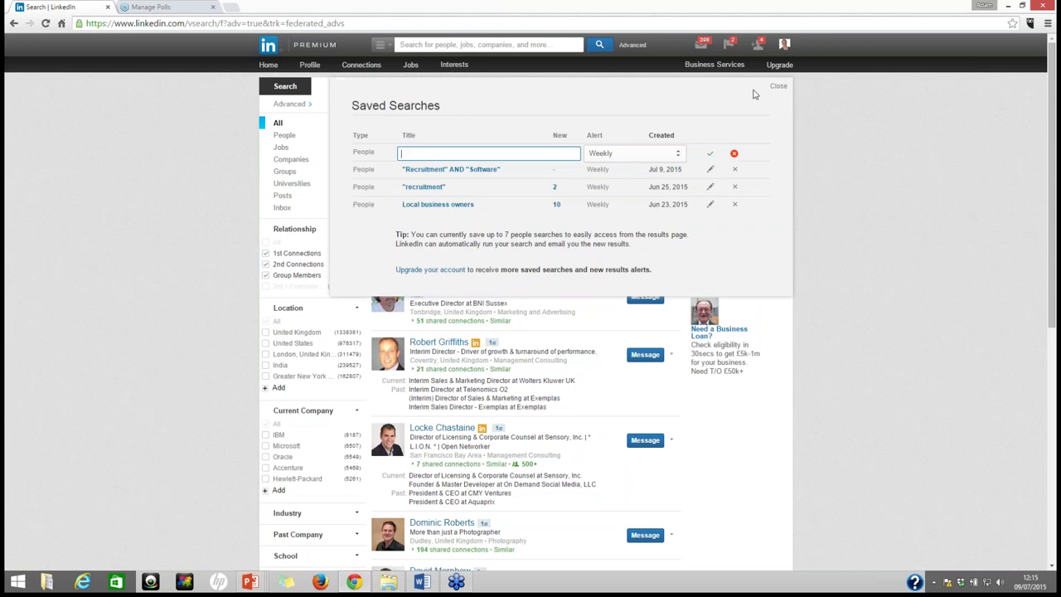
pyautogui.click(448, 170)
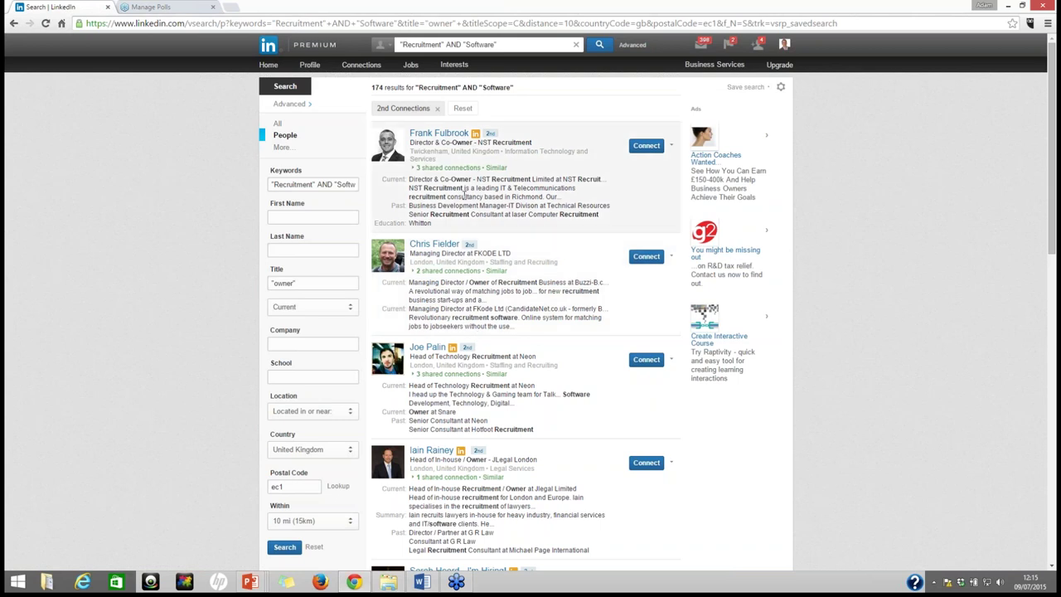
# Expand the shared connections of the first three search results to examine who could introduce them
pyautogui.click(456, 168)
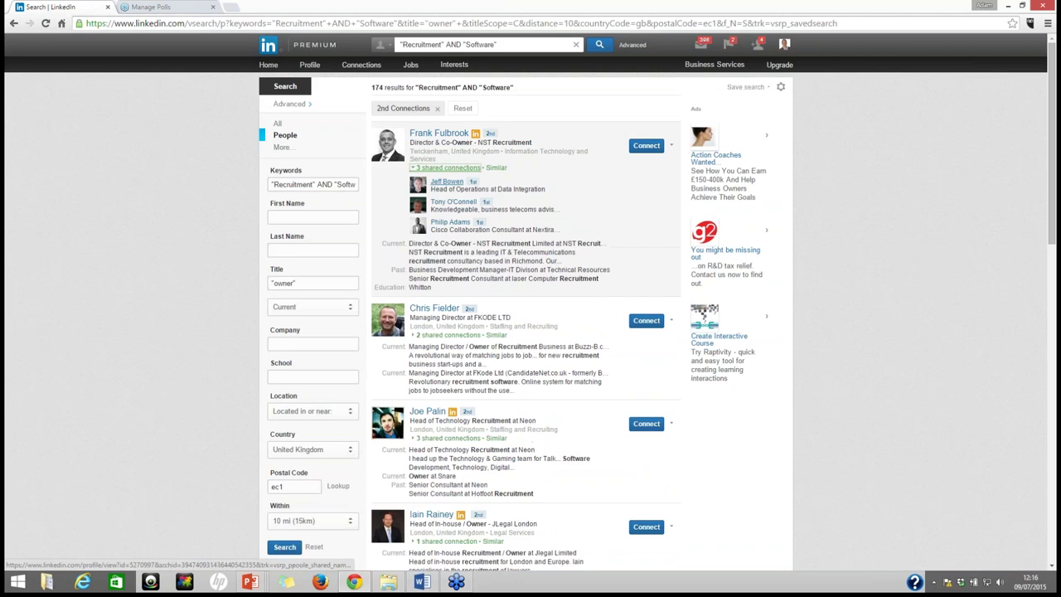
pyautogui.scroll(-1, 478, 222)
pyautogui.click(447, 280)
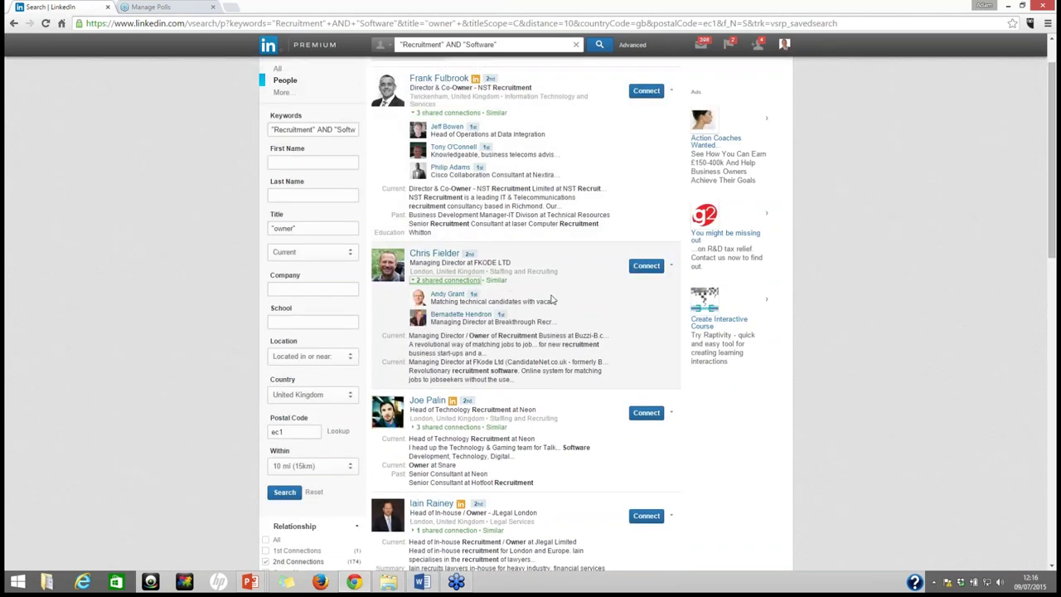
pyautogui.scroll(-1, 508, 321)
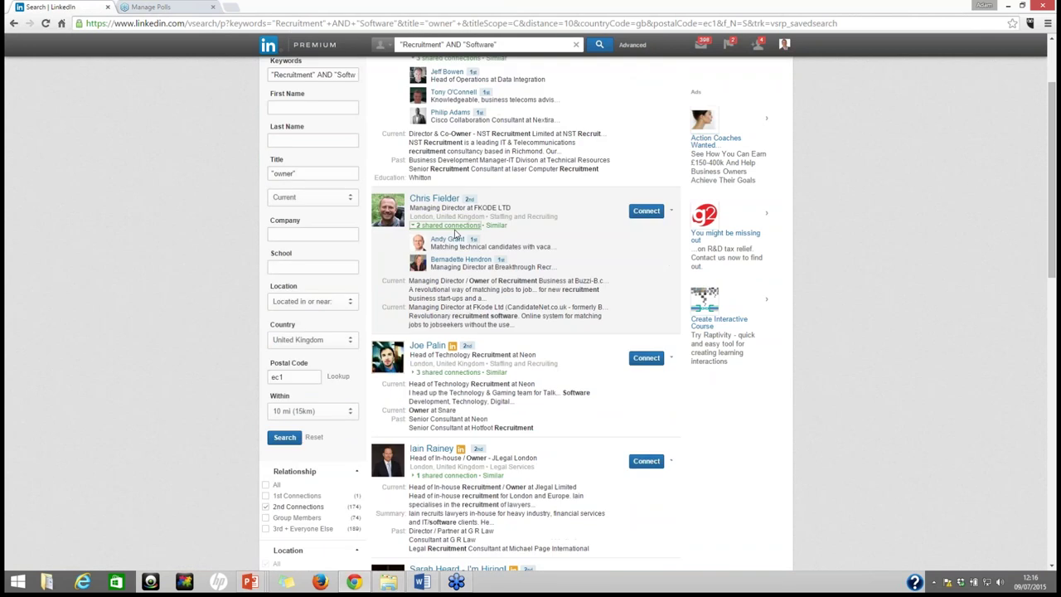
pyautogui.scroll(1, 454, 235)
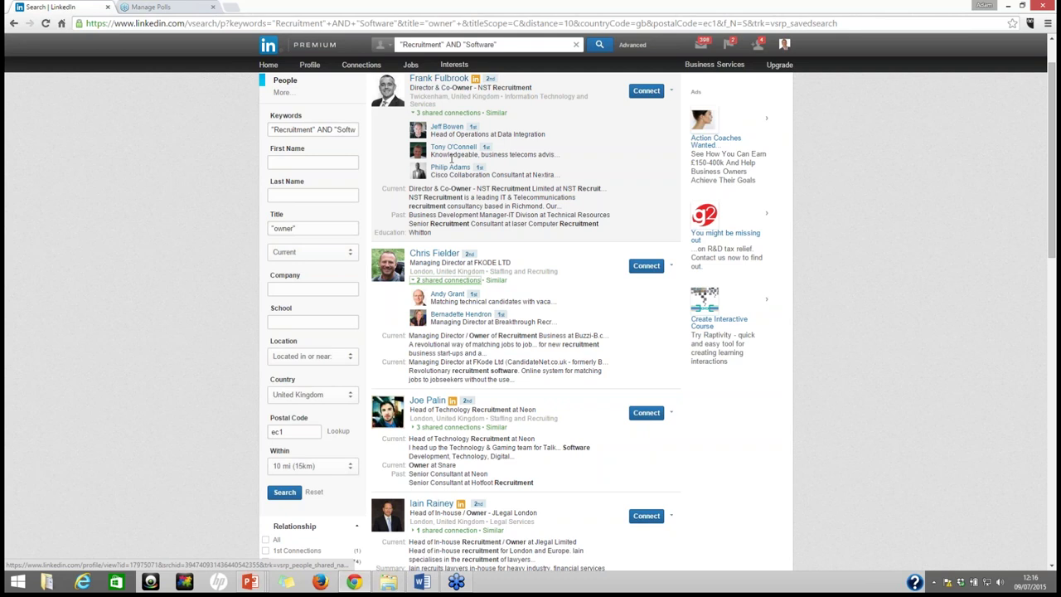
pyautogui.click(448, 428)
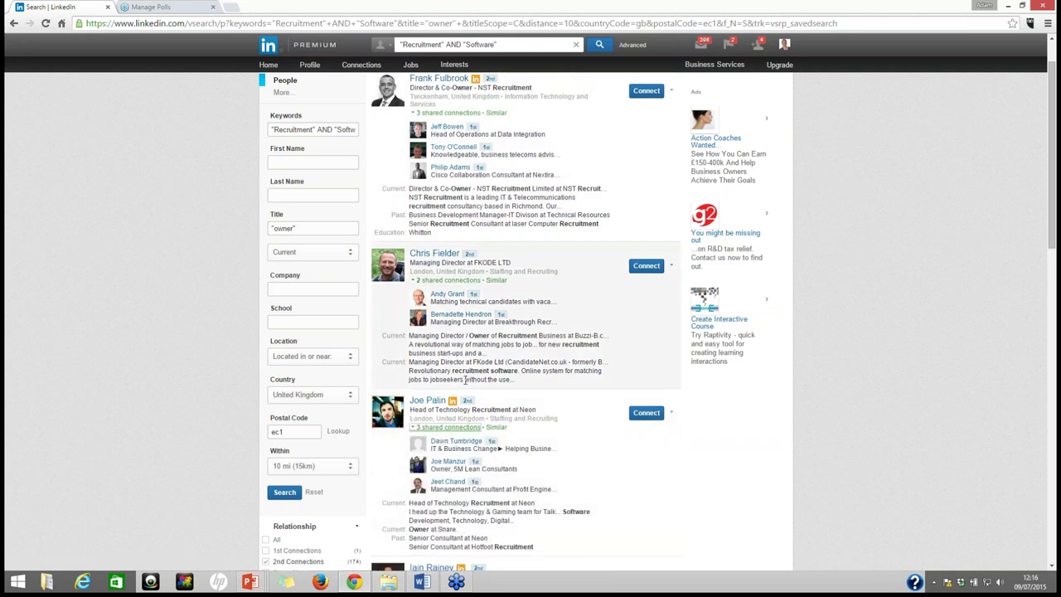
# Expand the shared connections of the fourth to seventh search results to examine who could introduce each prospect
pyautogui.scroll(1, 489, 414)
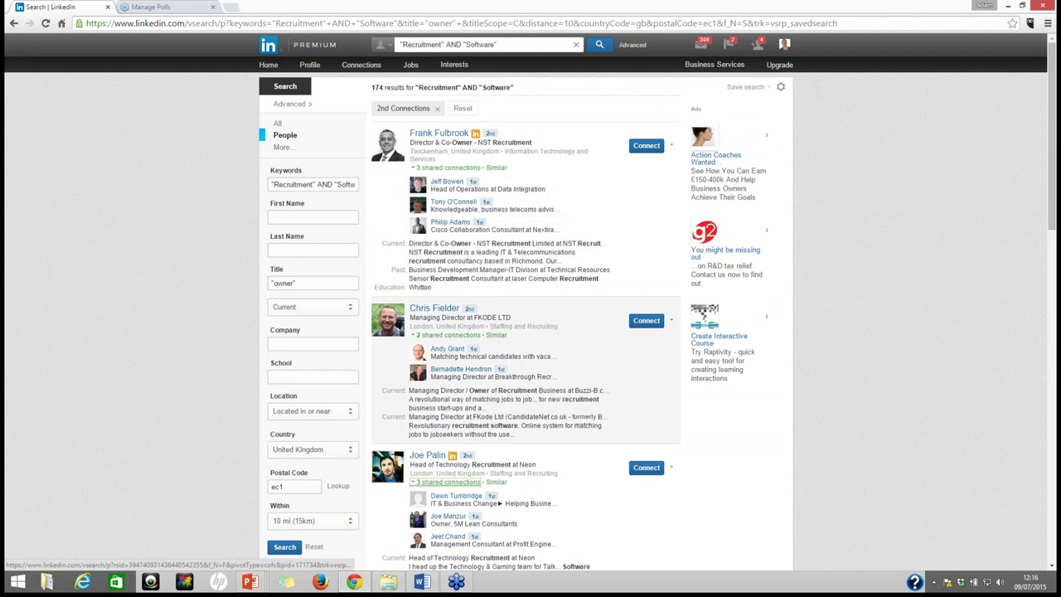
pyautogui.scroll(-3, 485, 338)
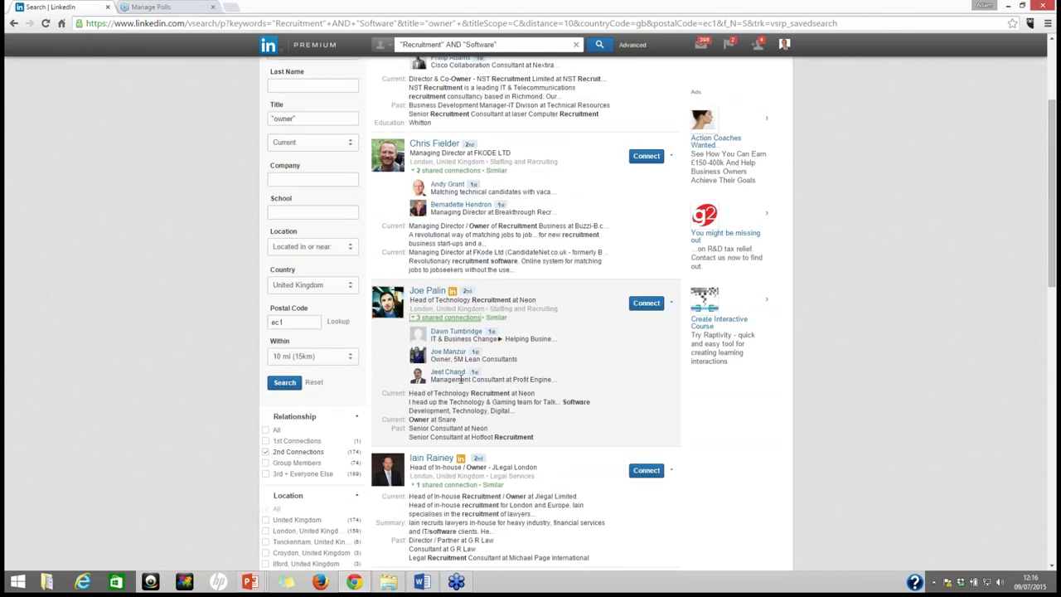
pyautogui.scroll(-2, 460, 378)
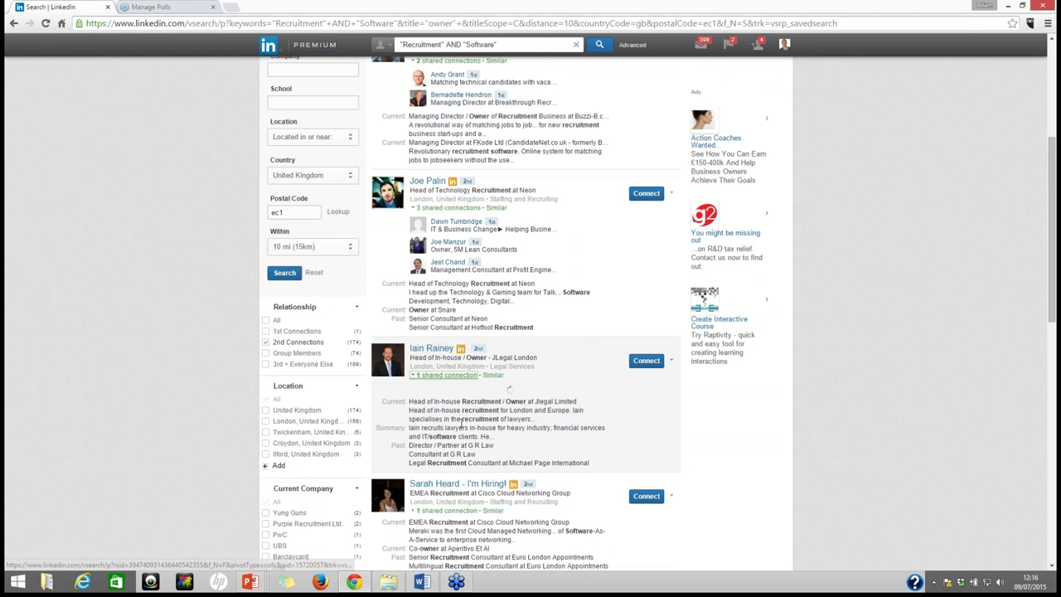
pyautogui.scroll(-1, 482, 419)
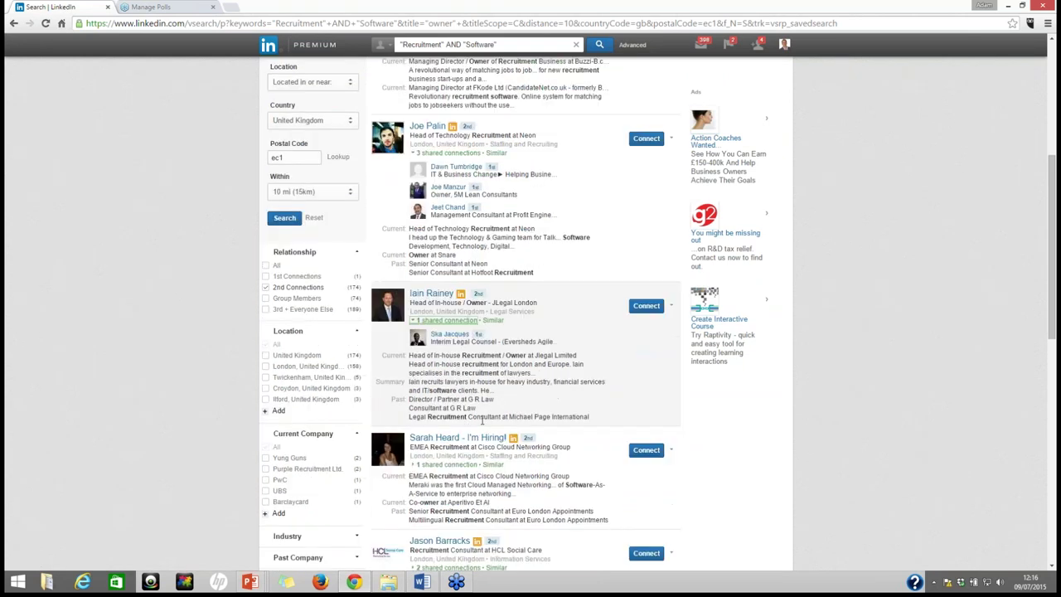
pyautogui.click(447, 464)
pyautogui.scroll(-1, 464, 447)
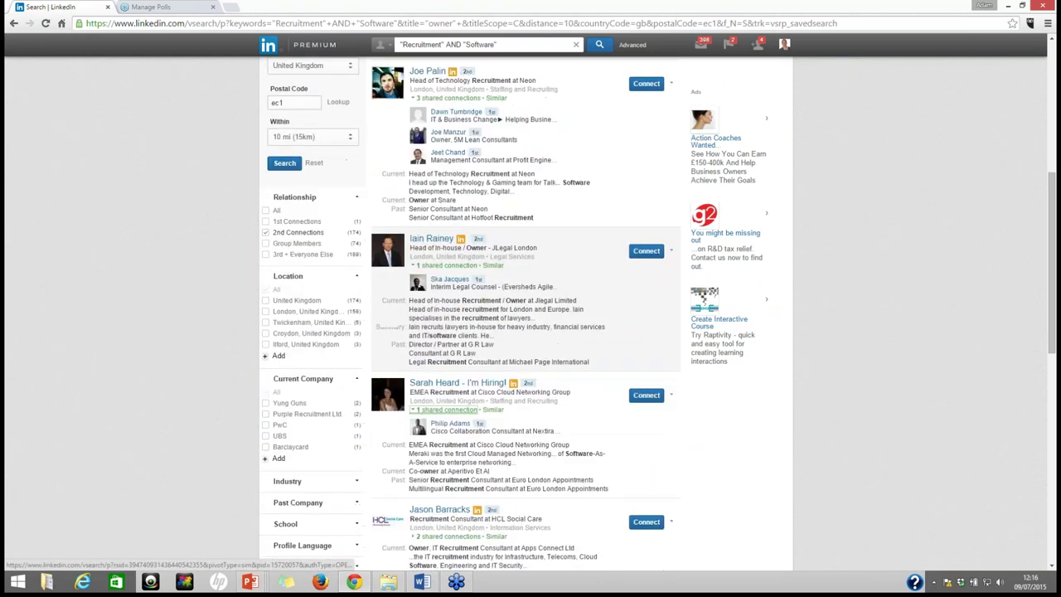
pyautogui.scroll(-3, 451, 377)
pyautogui.click(451, 371)
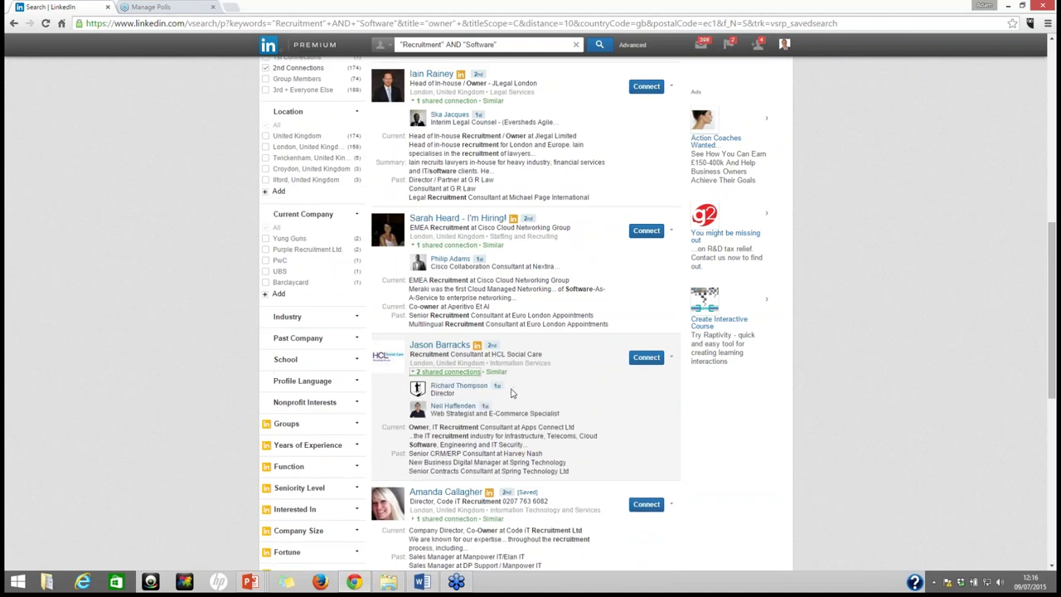
pyautogui.scroll(-3, 510, 393)
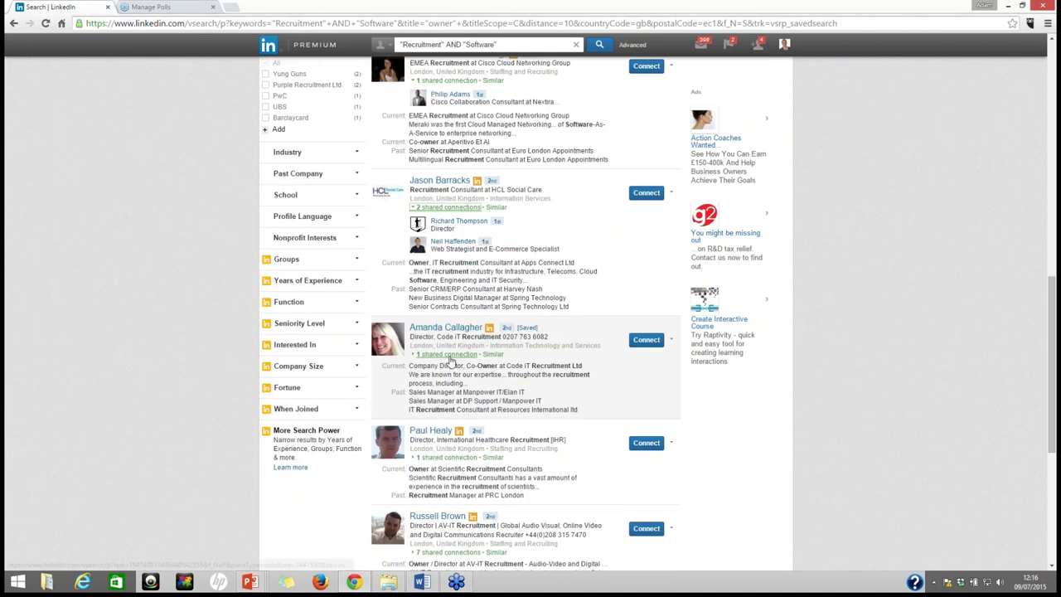
pyautogui.click(452, 355)
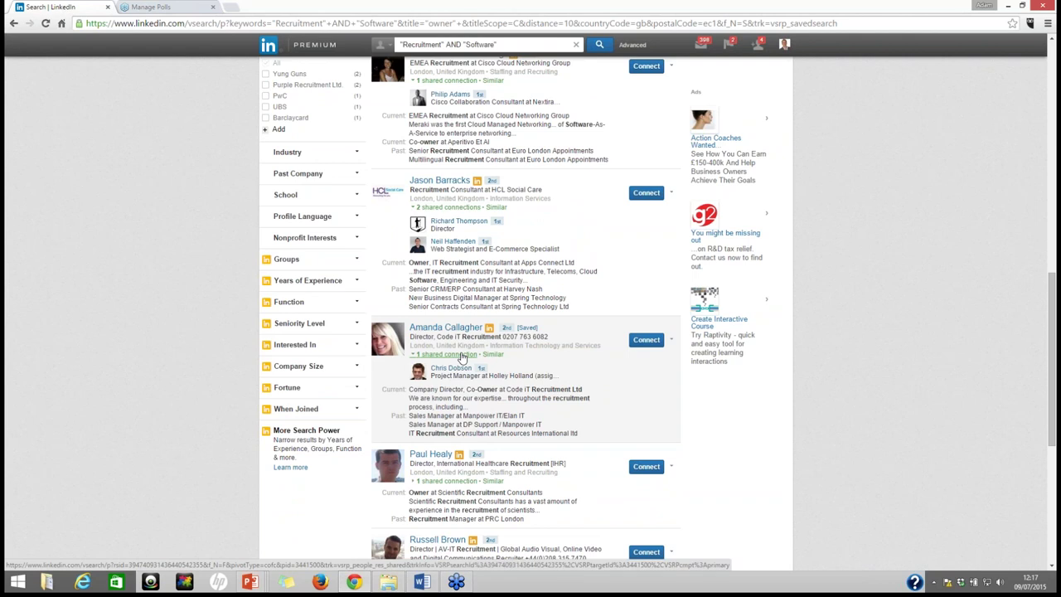
# Open the second search result's profile and review its summary and experience sections
pyautogui.scroll(5, 468, 339)
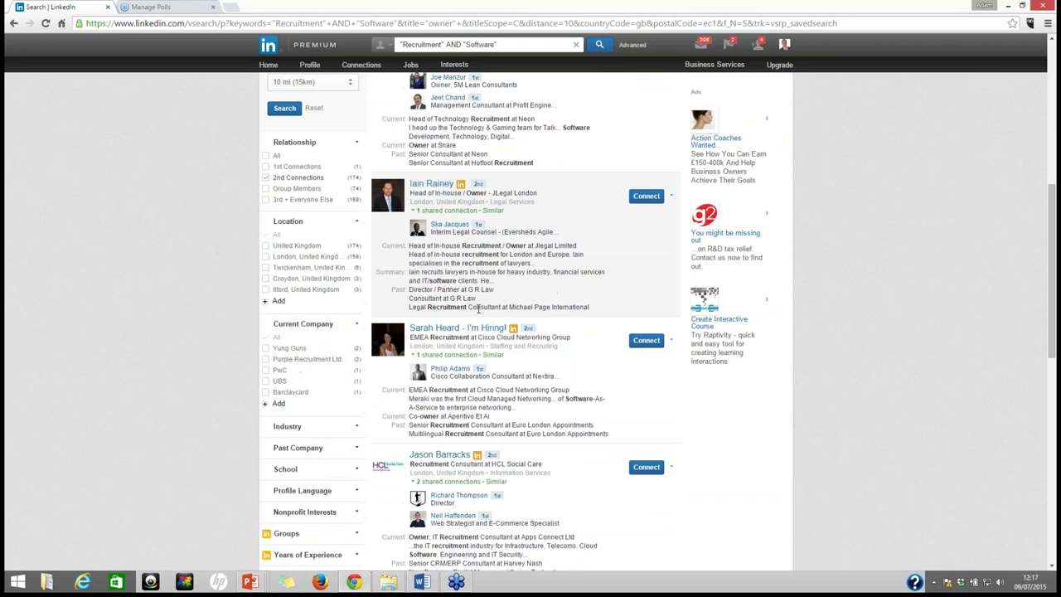
pyautogui.scroll(6, 478, 308)
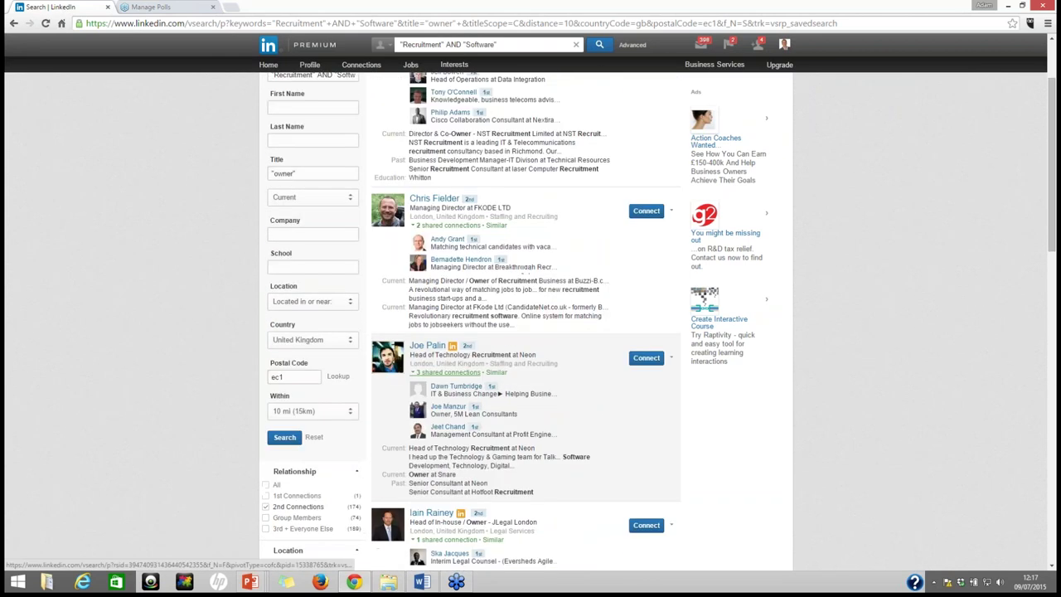
pyautogui.scroll(2, 478, 313)
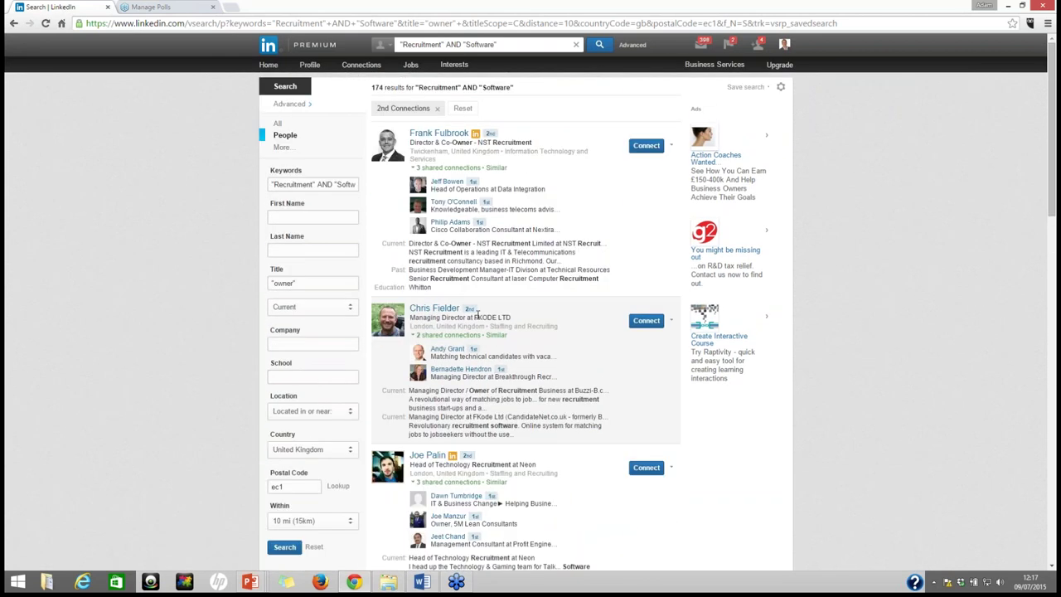
pyautogui.click(448, 312)
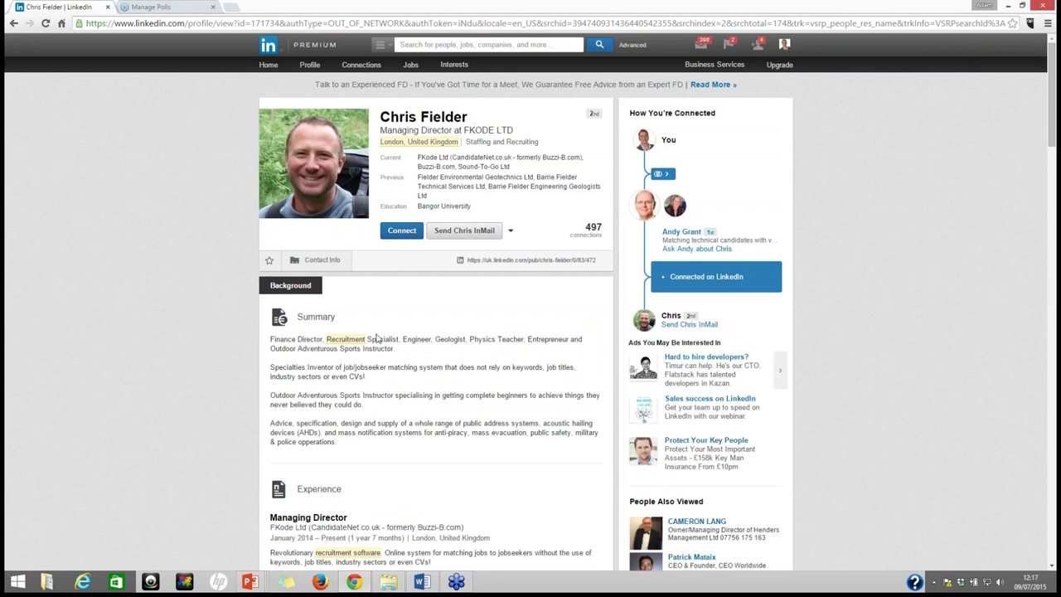
pyautogui.scroll(-3, 432, 394)
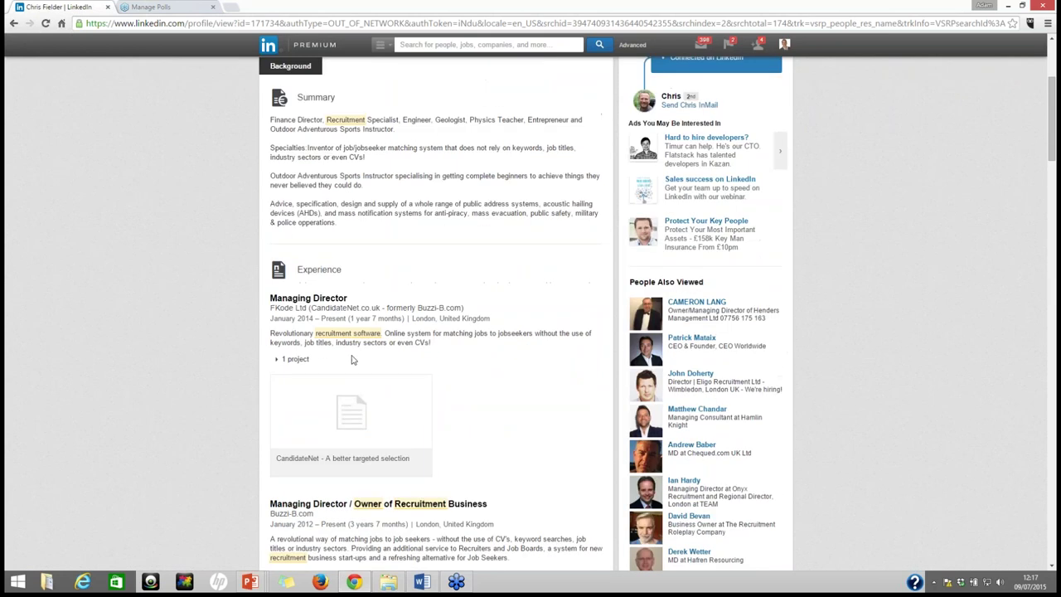
pyautogui.scroll(3, 365, 336)
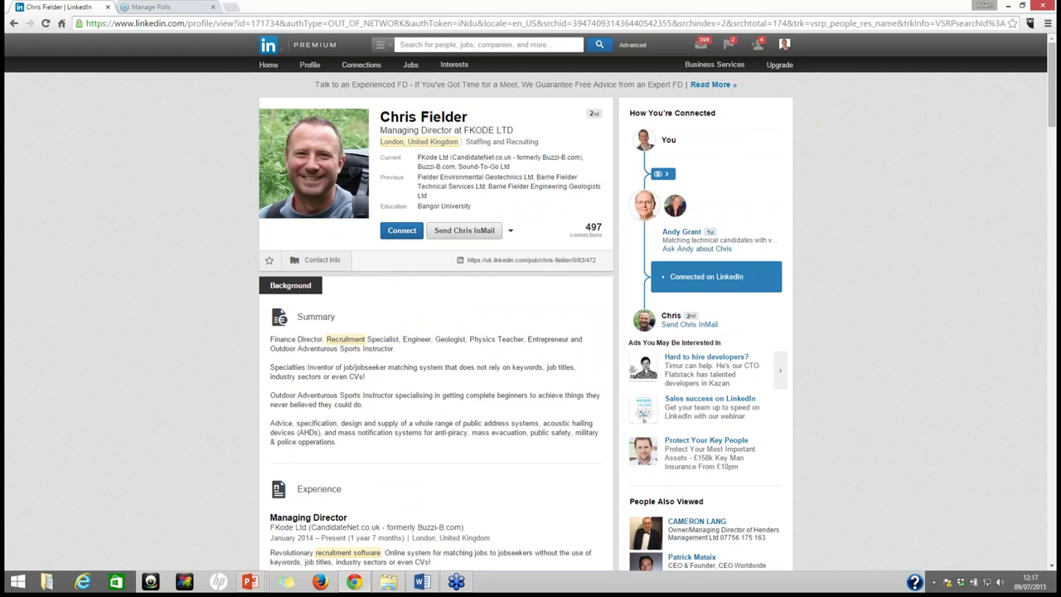
# Start a Get introduced request for this prospect and choose the first listed shared connection to make the introduction
pyautogui.click(400, 234)
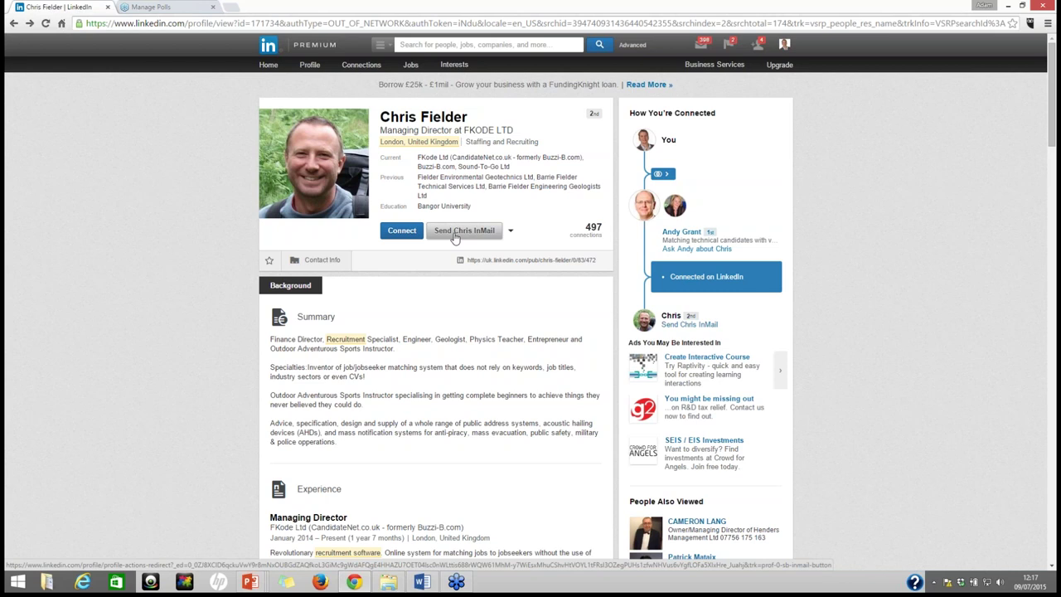
pyautogui.click(510, 231)
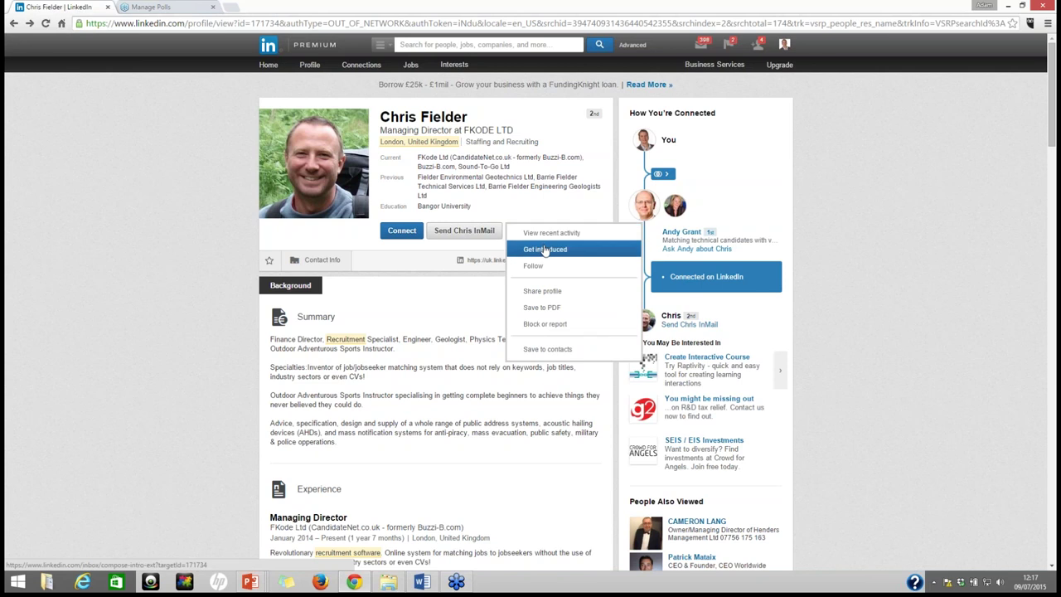
pyautogui.click(544, 249)
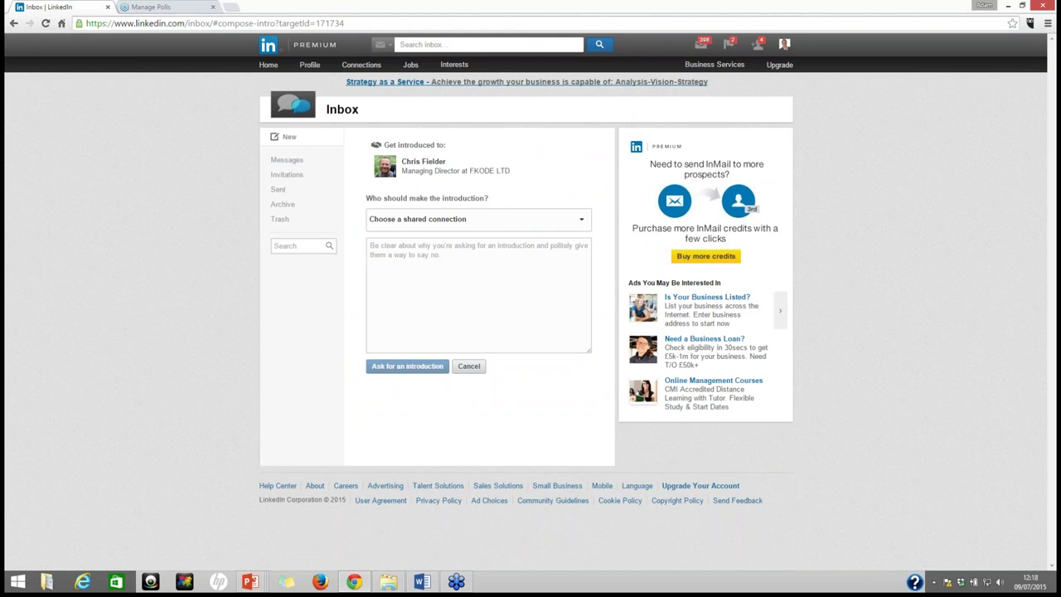
pyautogui.click(585, 226)
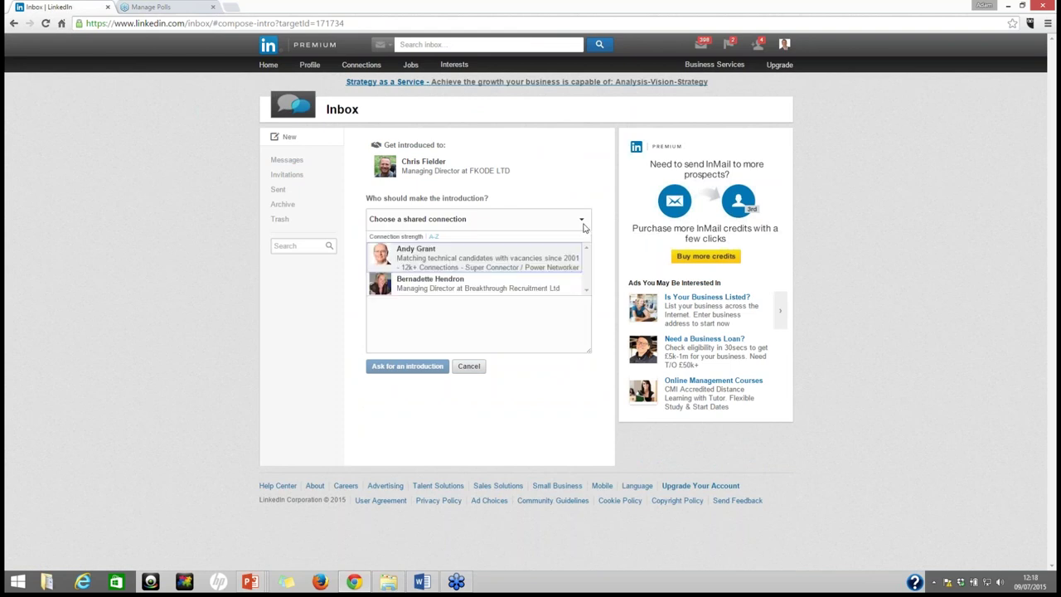
pyautogui.click(440, 264)
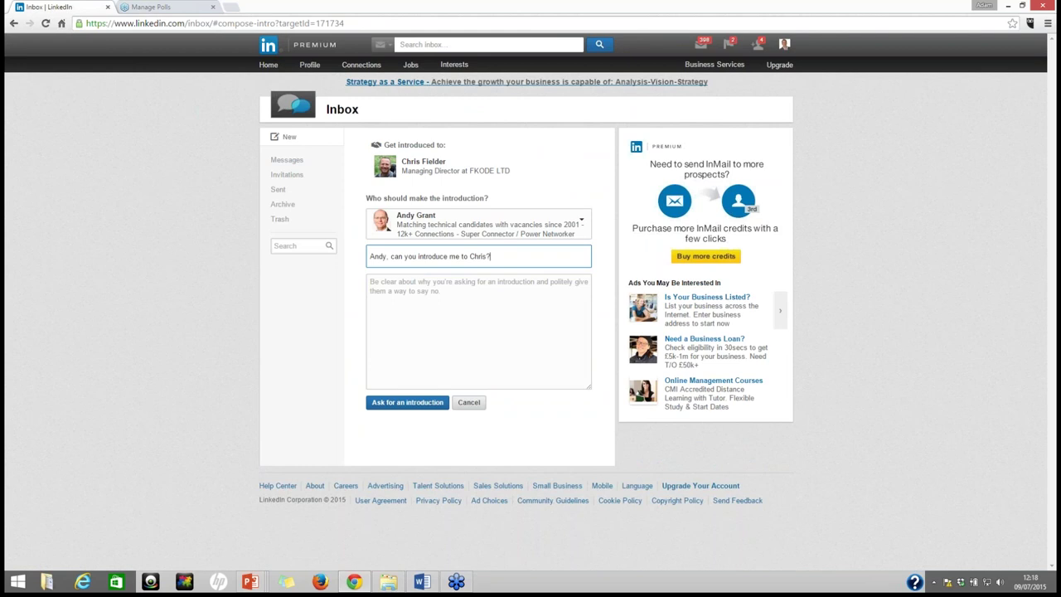
pyautogui.click(445, 293)
pyautogui.write('ghgth')
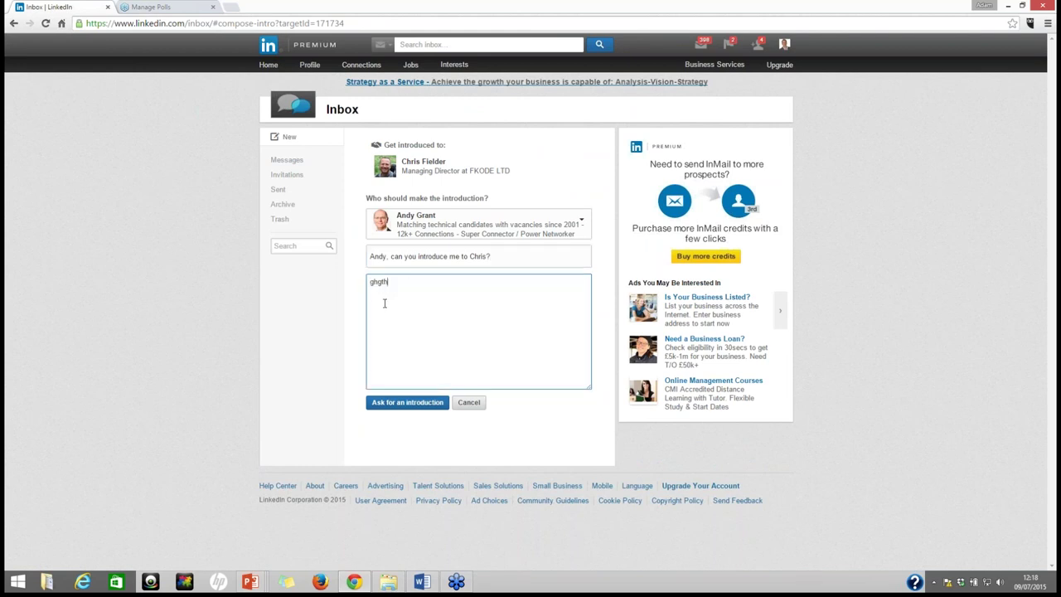
pyautogui.press('BackSpace')
pyautogui.press('BackSpace')
pyautogui.press('BackSpace')
pyautogui.press('BackSpace')
pyautogui.press('BackSpace')
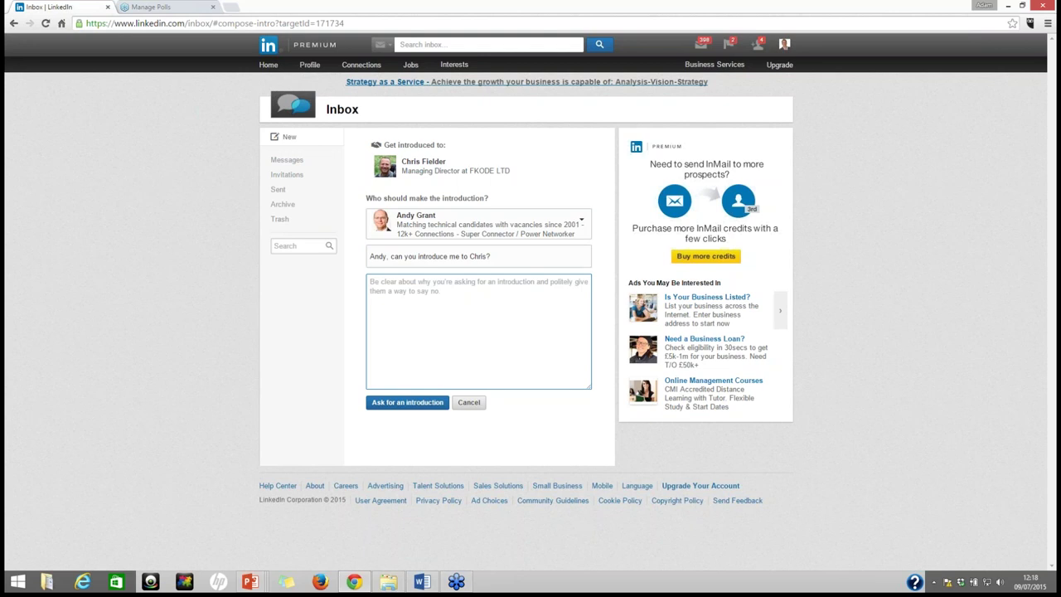
# Switch to the LinkedIn Training Section 3 document in Word, maximise it and copy the red introduction request template
pyautogui.hotkey('alt', 'Tab')
pyautogui.moveTo(911, 169); pyautogui.dragTo(347, 50)
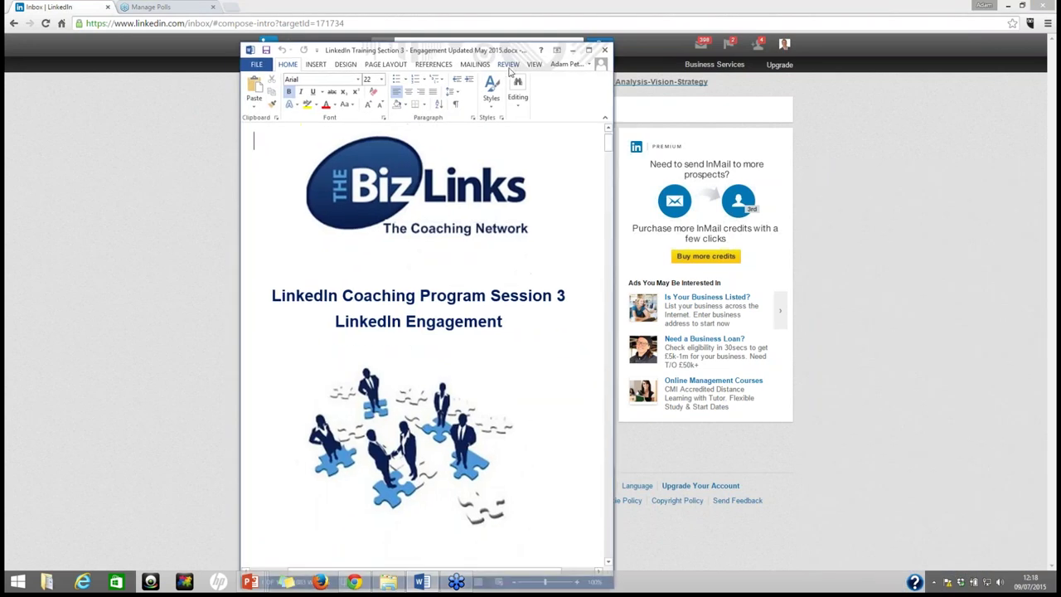
pyautogui.click(589, 50)
pyautogui.scroll(-15, 534, 295)
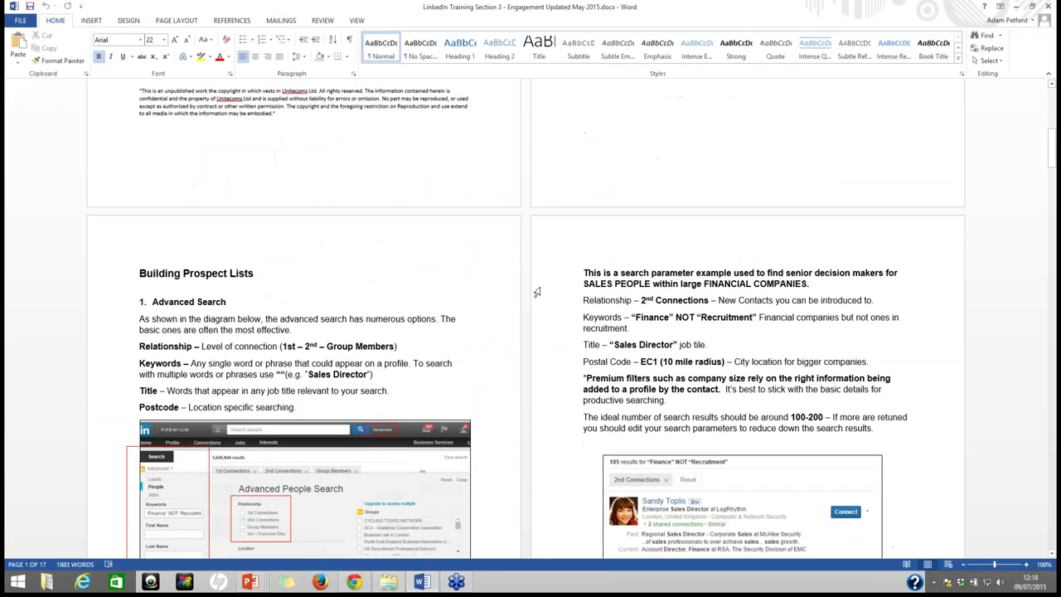
pyautogui.scroll(-10, 534, 296)
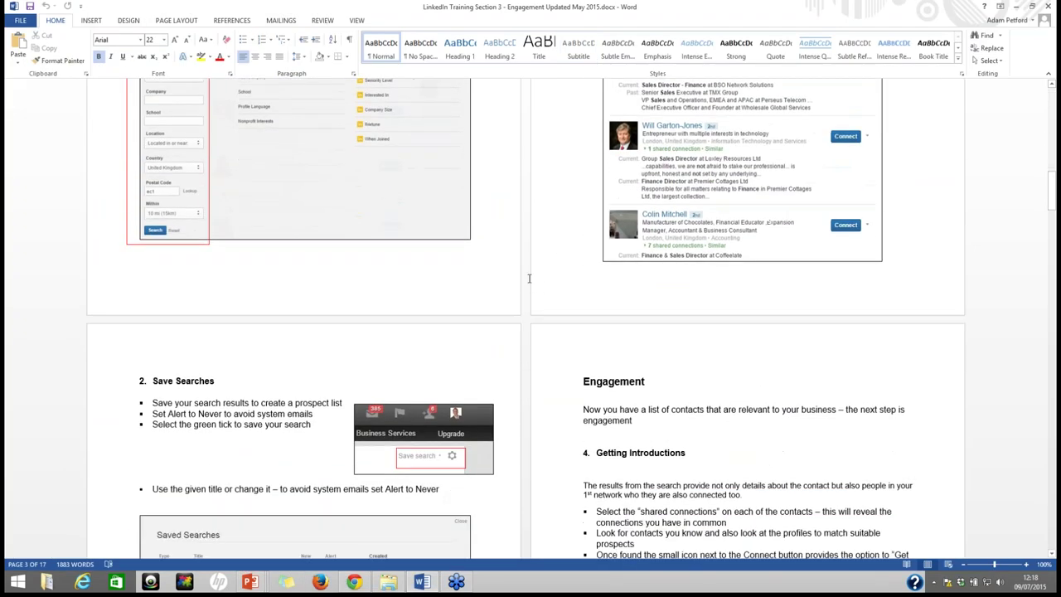
pyautogui.scroll(-10, 543, 304)
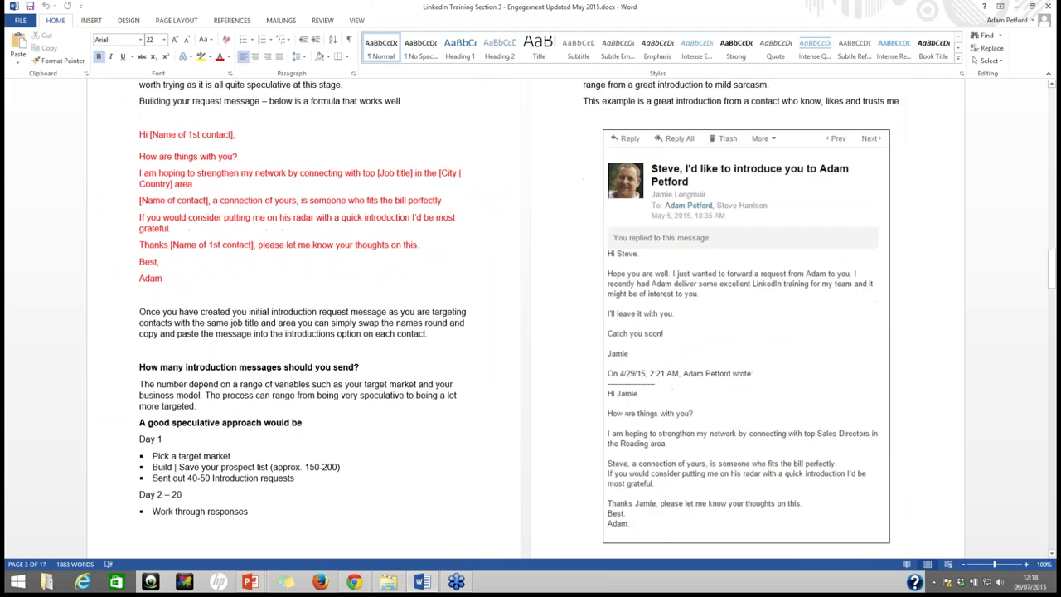
pyautogui.moveTo(179, 271); pyautogui.dragTo(138, 127)
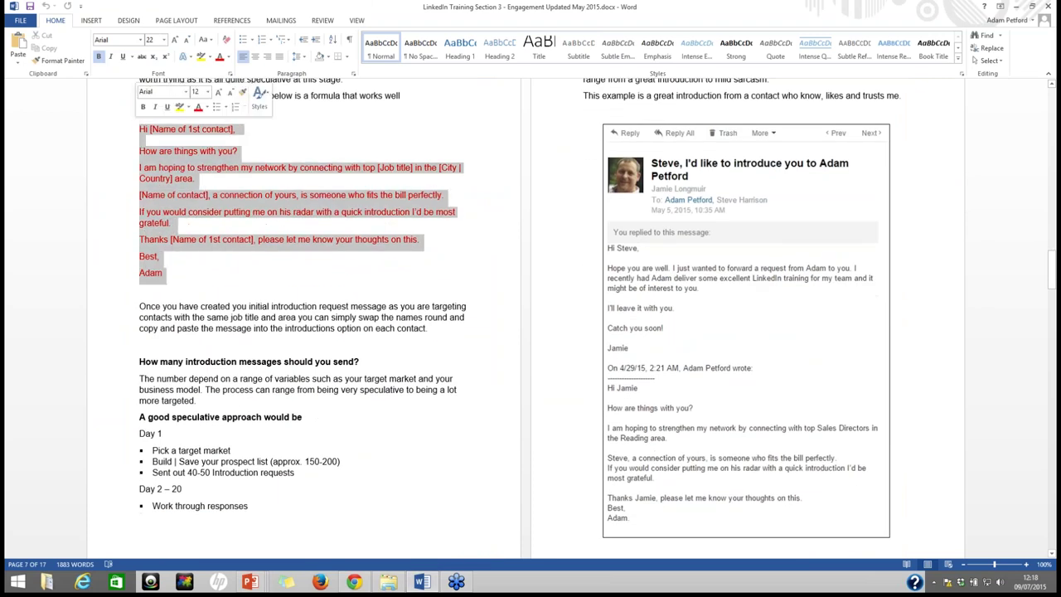
pyautogui.rightClick(157, 153)
pyautogui.click(187, 176)
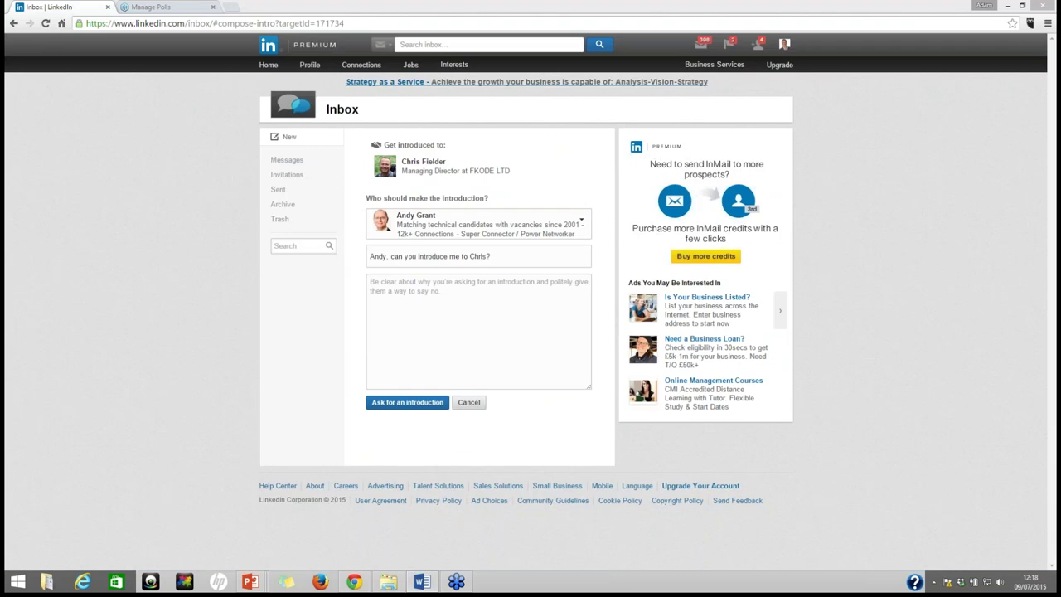
# Paste the copied template into the LinkedIn introduction message and separate its opening paragraphs with blank lines
pyautogui.click(474, 317)
pyautogui.hotkey('ctrl', 'v')
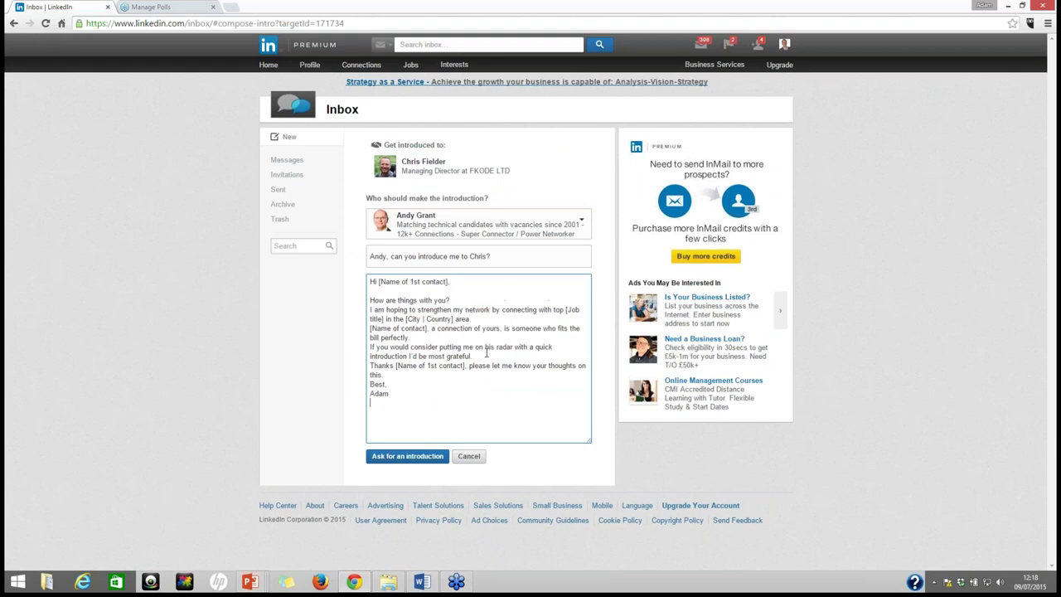
pyautogui.press('Return')
pyautogui.click(470, 328)
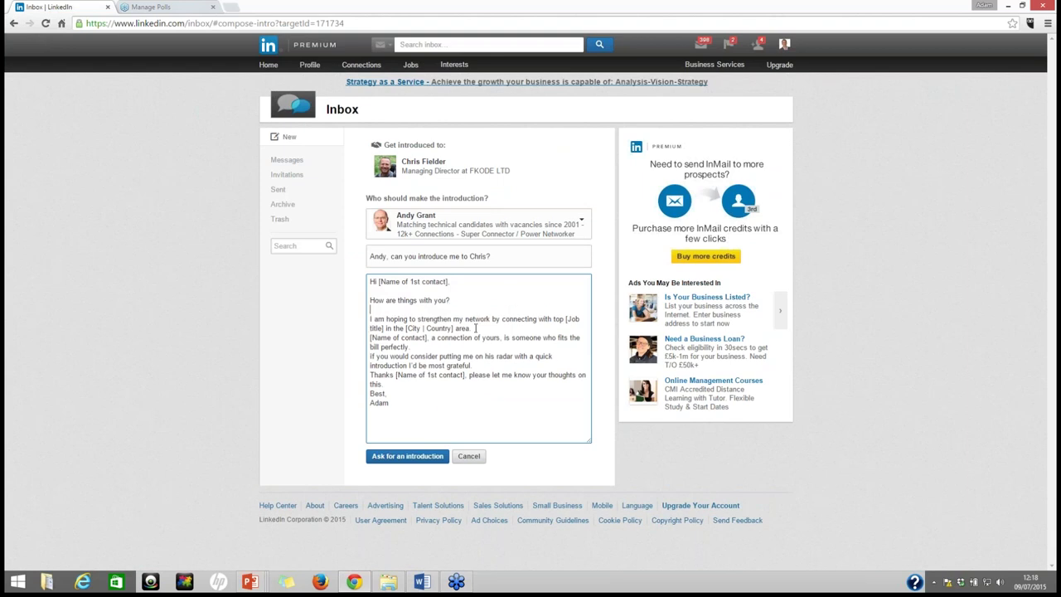
pyautogui.press('Return')
pyautogui.click(443, 355)
pyautogui.press('Return')
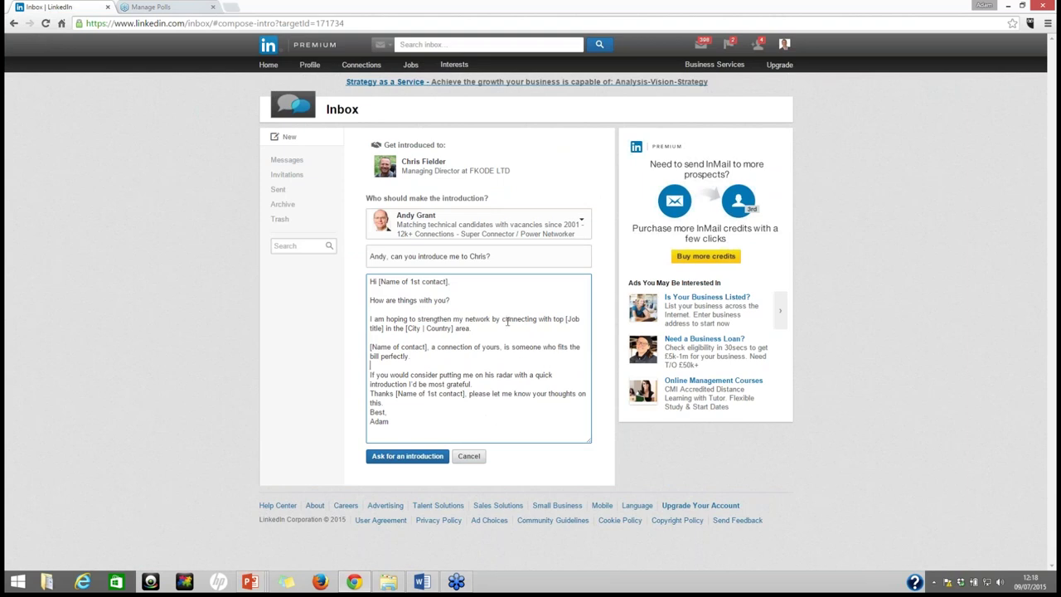
# Replace the [Name of 1st contact] placeholder in the greeting with the introducer's first name, followed by a comma
pyautogui.click(502, 281)
pyautogui.press('BackSpace')
pyautogui.press('BackSpace')
pyautogui.press('BackSpace')
pyautogui.press('BackSpace')
pyautogui.press('BackSpace')
pyautogui.press('BackSpace')
pyautogui.press('BackSpace')
pyautogui.press('BackSpace')
pyautogui.press('BackSpace')
pyautogui.press('BackSpace')
pyautogui.press('BackSpace')
pyautogui.press('BackSpace')
pyautogui.press('BackSpace')
pyautogui.press('BackSpace')
pyautogui.press('BackSpace')
pyautogui.press('BackSpace')
pyautogui.press('BackSpace')
pyautogui.press('BackSpace')
pyautogui.press('BackSpace')
pyautogui.press('BackSpace')
pyautogui.press('BackSpace')
pyautogui.write('Andy')
pyautogui.write(',')
pyautogui.moveTo(450, 300); pyautogui.dragTo(379, 300)
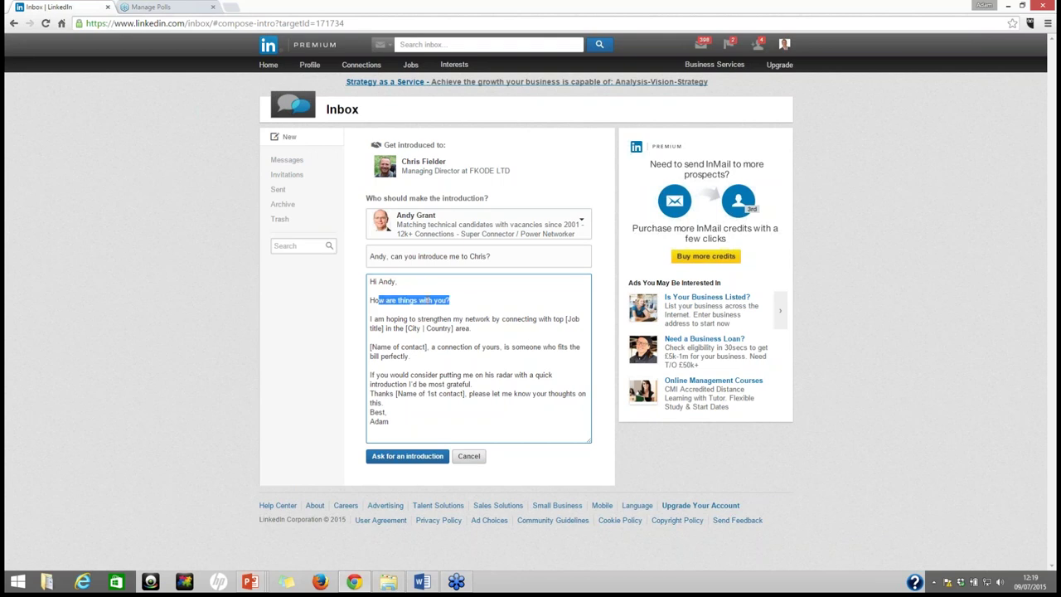
pyautogui.click(497, 336)
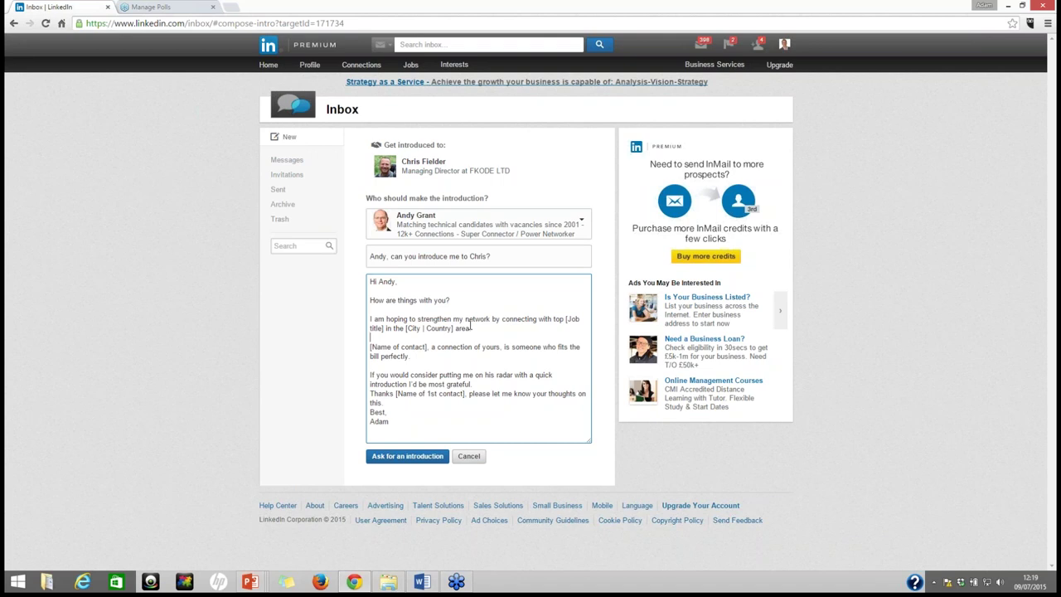
# Replace the [Job title] placeholder in the message with "Business Owners and Directors"
pyautogui.click(384, 329)
pyautogui.press('BackSpace')
pyautogui.press('BackSpace')
pyautogui.press('BackSpace')
pyautogui.press('BackSpace')
pyautogui.press('BackSpace')
pyautogui.press('BackSpace')
pyautogui.press('BackSpace')
pyautogui.press('BackSpace')
pyautogui.press('BackSpace')
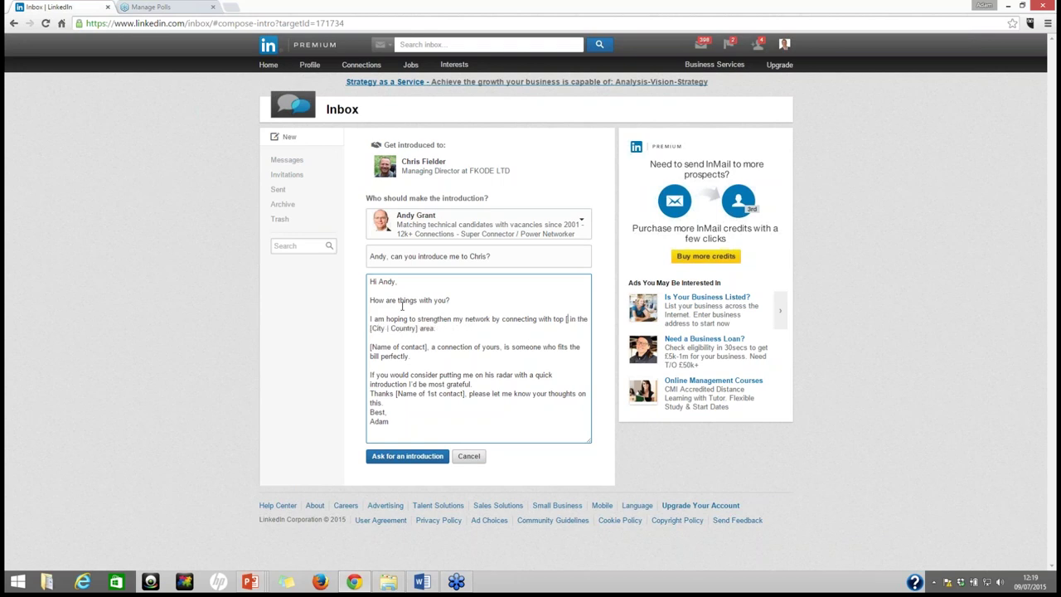
pyautogui.press('BackSpace')
pyautogui.press('Delete')
pyautogui.write('Business')
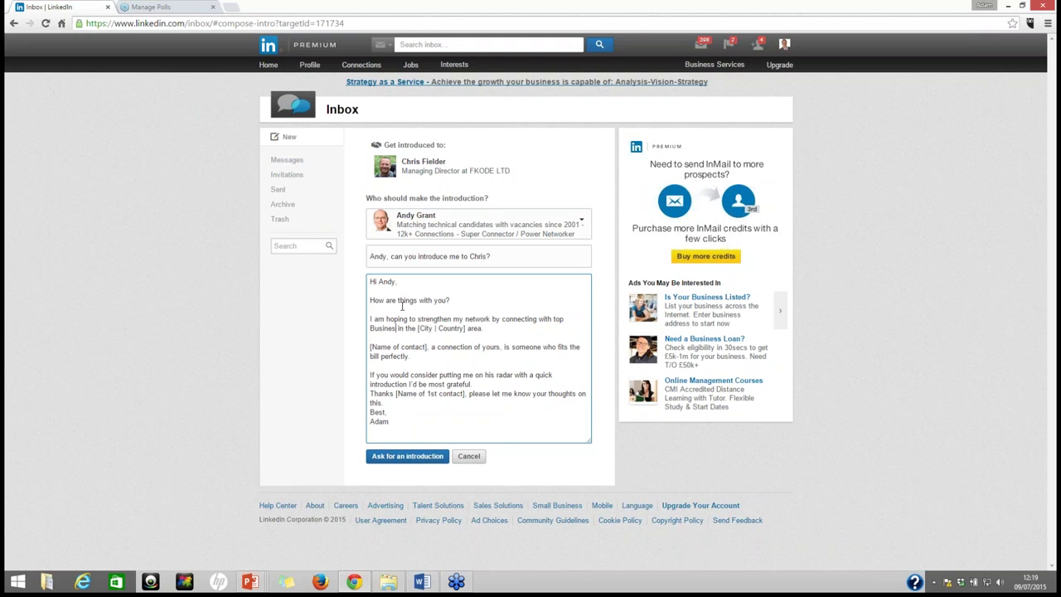
pyautogui.write(' Owners and')
pyautogui.write(' Directors')
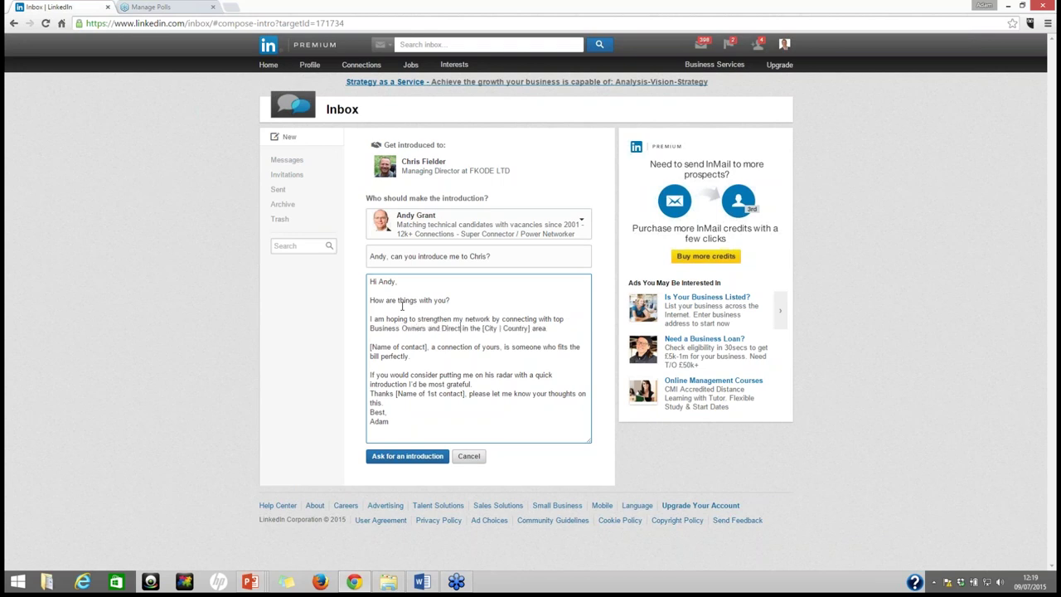
# Add "within Software Recruitment based" after "Business Owners and Directors" in the introduction message
pyautogui.write(' within S')
pyautogui.write('oftware Rec')
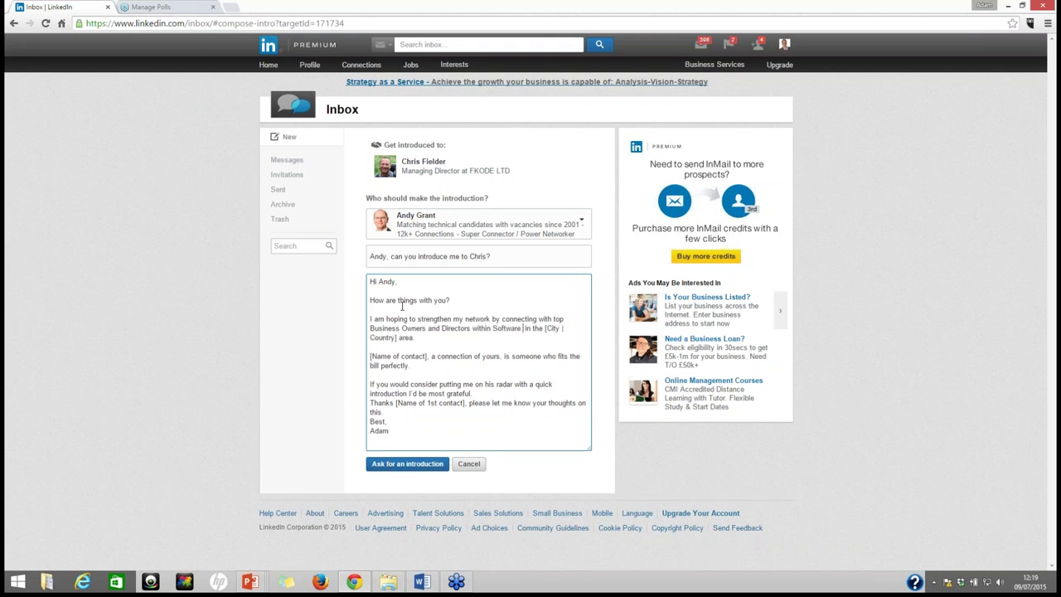
pyautogui.write('ruitmnet')
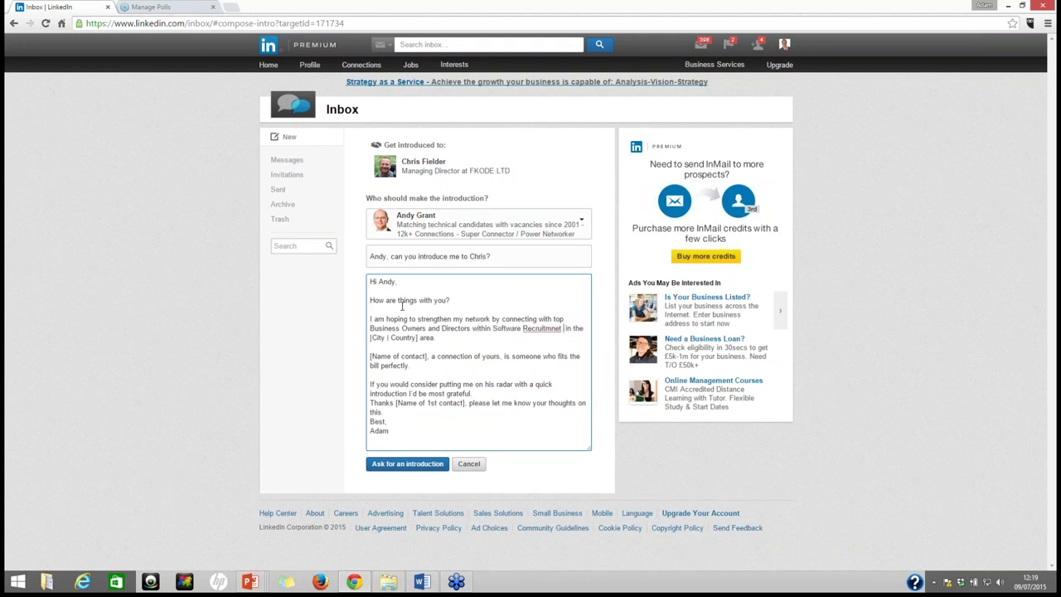
pyautogui.press('BackSpace')
pyautogui.press('BackSpace')
pyautogui.press('BackSpace')
pyautogui.press('BackSpace')
pyautogui.press('BackSpace')
pyautogui.write('ment based')
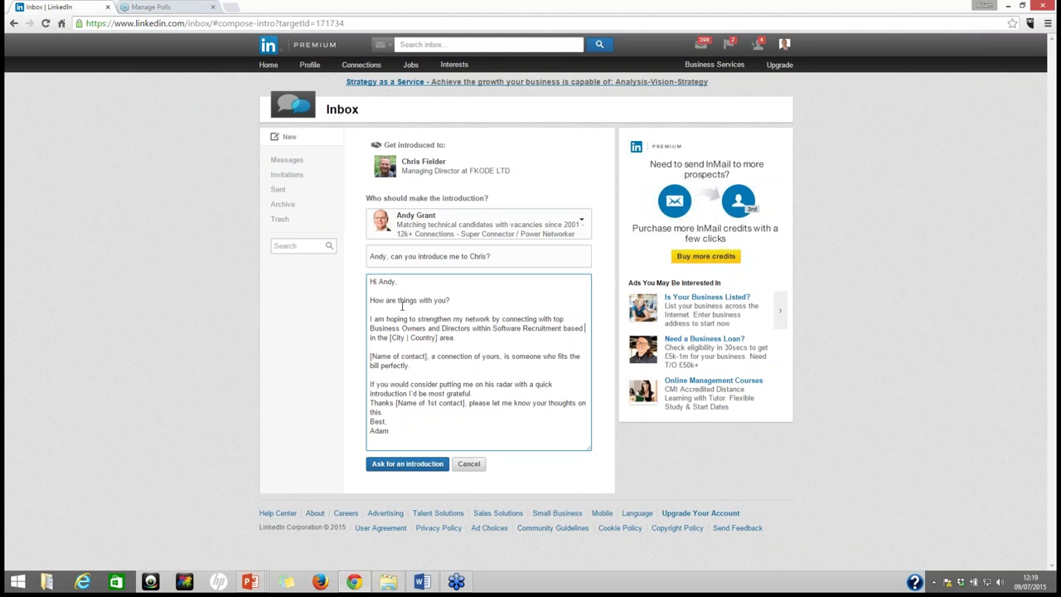
# Shorten the "[City | Country] area" placeholder in the message to just "City"
pyautogui.moveTo(455, 338); pyautogui.dragTo(411, 338)
pyautogui.press('BackSpace')
pyautogui.press('BackSpace')
pyautogui.press('BackSpace')
pyautogui.press('BackSpace')
pyautogui.click(394, 338)
pyautogui.press('BackSpace')
# Replace the [Name of contact] placeholder with the prospect's first name, followed by a comma
pyautogui.click(429, 355)
pyautogui.press('BackSpace')
pyautogui.press('BackSpace')
pyautogui.press('BackSpace')
pyautogui.press('BackSpace')
pyautogui.press('BackSpace')
pyautogui.press('BackSpace')
pyautogui.press('BackSpace')
pyautogui.press('BackSpace')
pyautogui.press('BackSpace')
pyautogui.press('BackSpace')
pyautogui.press('BackSpace')
pyautogui.press('BackSpace')
pyautogui.press('BackSpace')
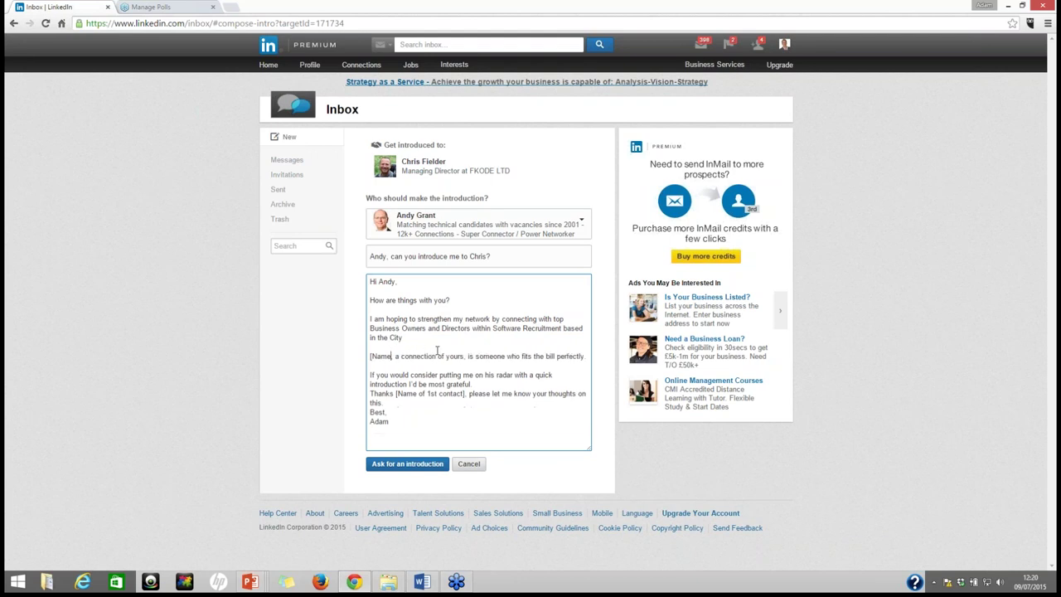
pyautogui.press('BackSpace')
pyautogui.press('BackSpace')
pyautogui.press('BackSpace')
pyautogui.press('BackSpace')
pyautogui.press('BackSpace')
pyautogui.write('Chri')
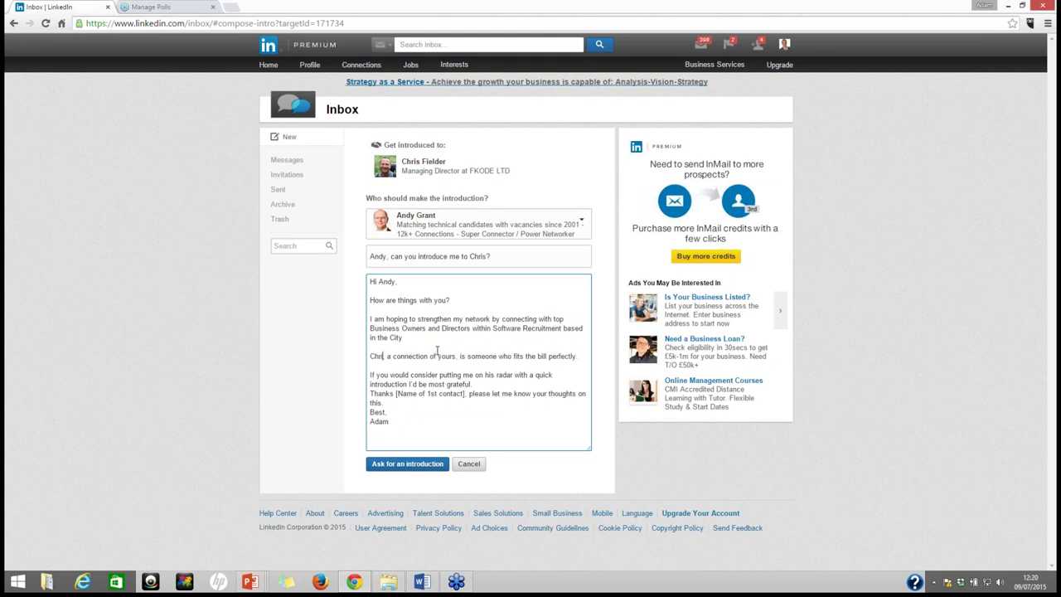
pyautogui.write('s,')
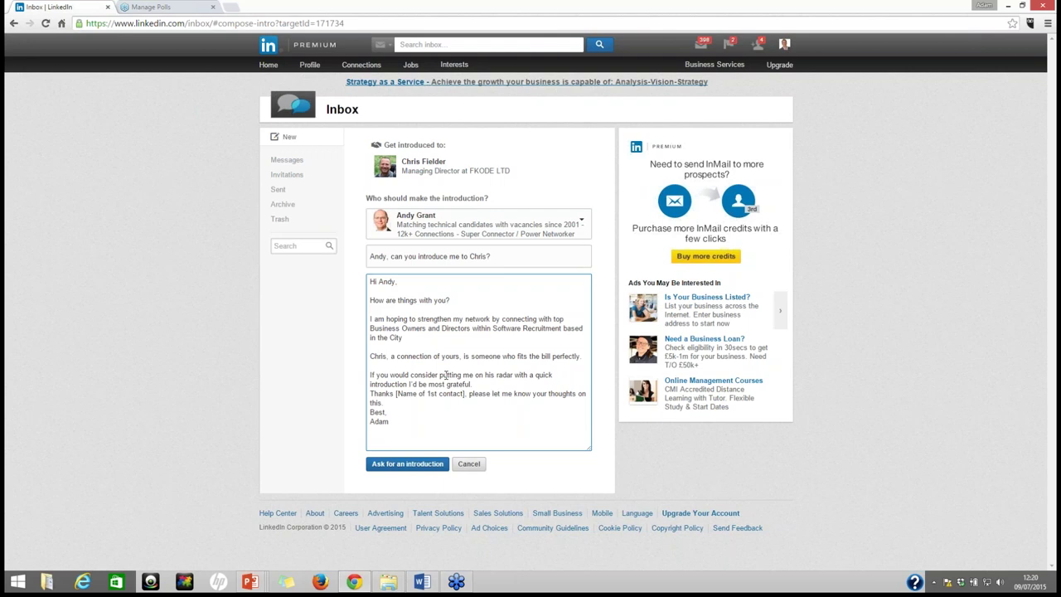
# Add a blank line before the thanks paragraph and replace its [Name of 1st contact] placeholder with the introducer's first name
pyautogui.click(473, 385)
pyautogui.press('Return')
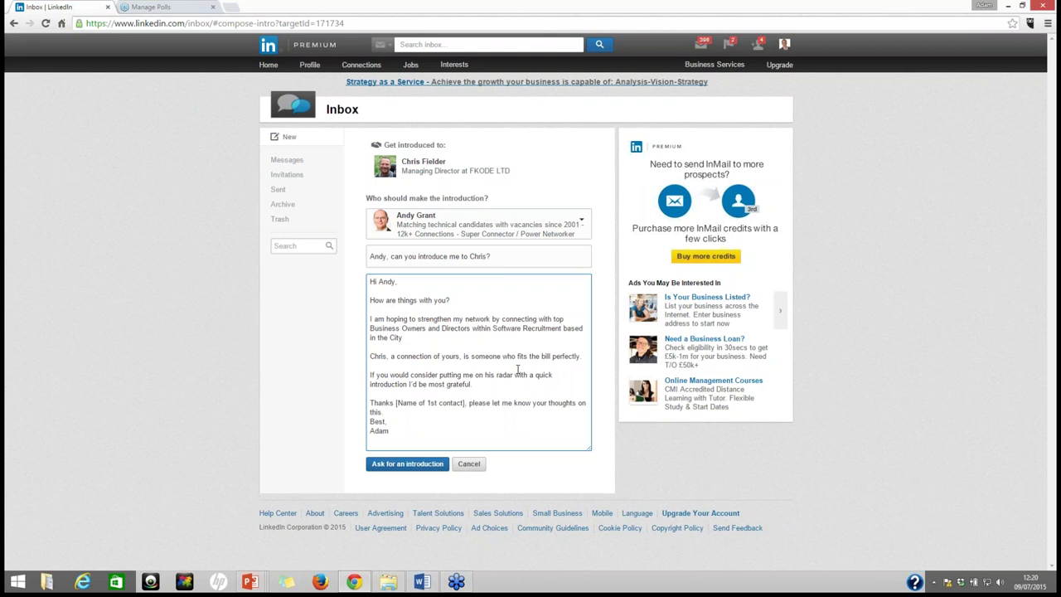
pyautogui.press('BackSpace')
pyautogui.press('BackSpace')
pyautogui.press('BackSpace')
pyautogui.press('BackSpace')
pyautogui.press('BackSpace')
pyautogui.press('BackSpace')
pyautogui.press('BackSpace')
pyautogui.press('BackSpace')
pyautogui.press('BackSpace')
pyautogui.press('BackSpace')
pyautogui.press('BackSpace')
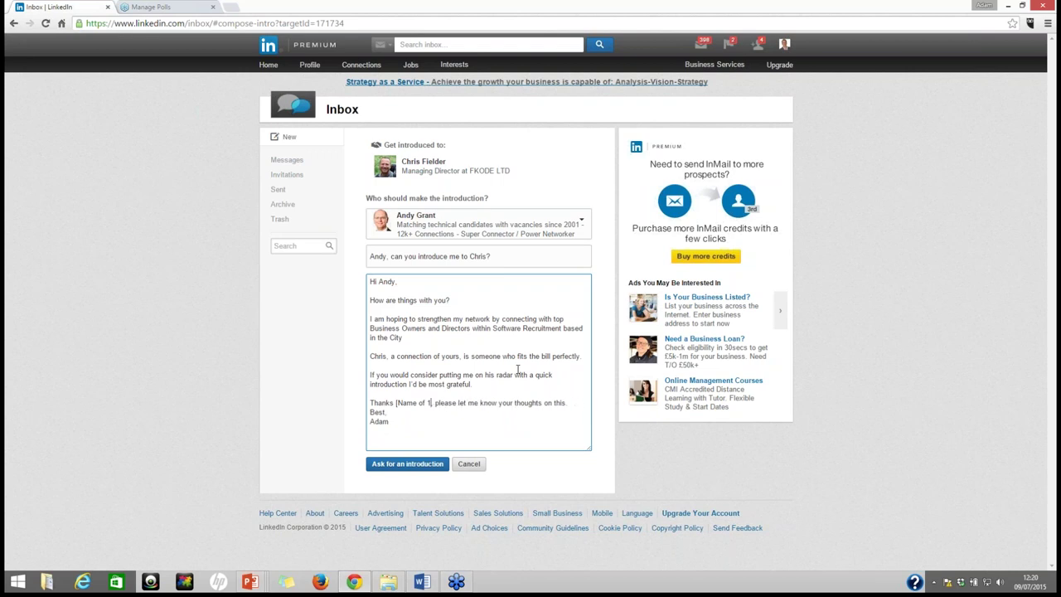
pyautogui.press('BackSpace')
pyautogui.press('BackSpace')
pyautogui.press('BackSpace')
pyautogui.press('BackSpace')
pyautogui.press('BackSpace')
pyautogui.press('BackSpace')
pyautogui.press('BackSpace')
pyautogui.press('BackSpace')
pyautogui.press('BackSpace')
pyautogui.press('BackSpace')
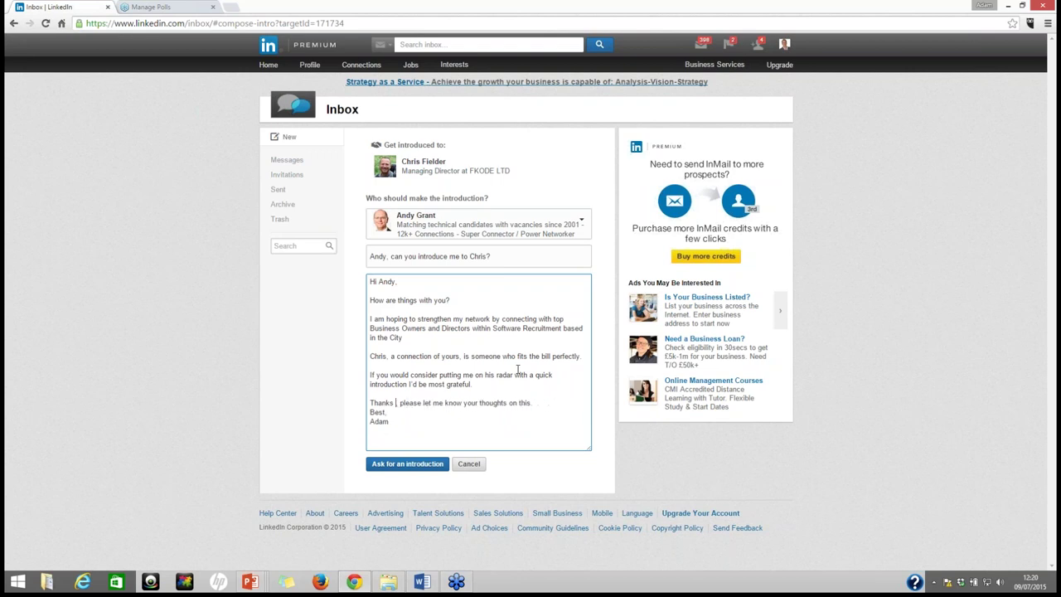
pyautogui.write('Andy')
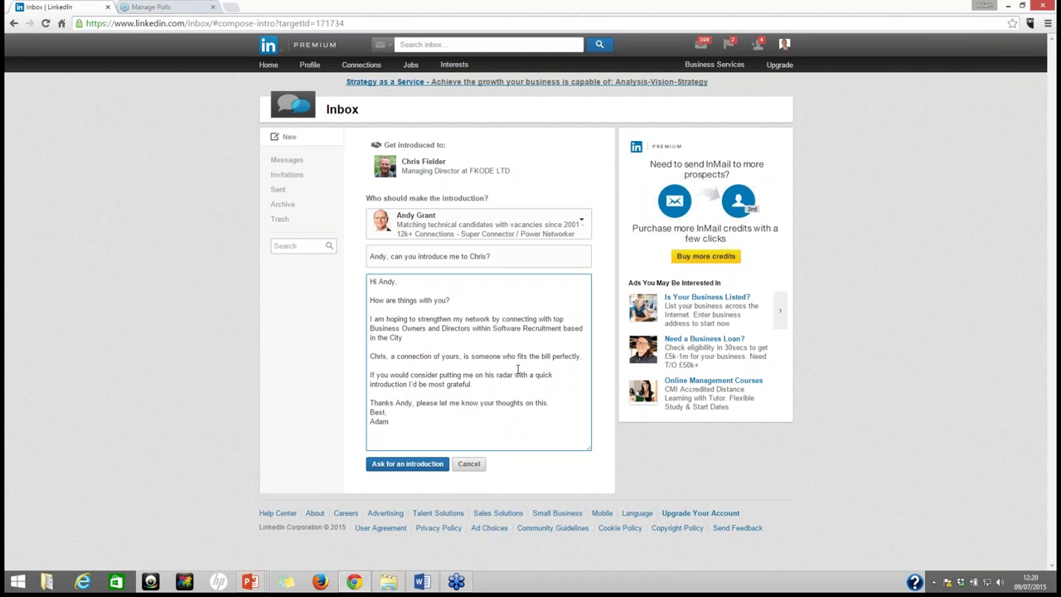
# Copy the whole message, with a blank line added before the sign-off, and send the introduction request
pyautogui.click(556, 405)
pyautogui.press('Return')
pyautogui.moveTo(394, 432); pyautogui.dragTo(366, 280)
pyautogui.rightClick(406, 314)
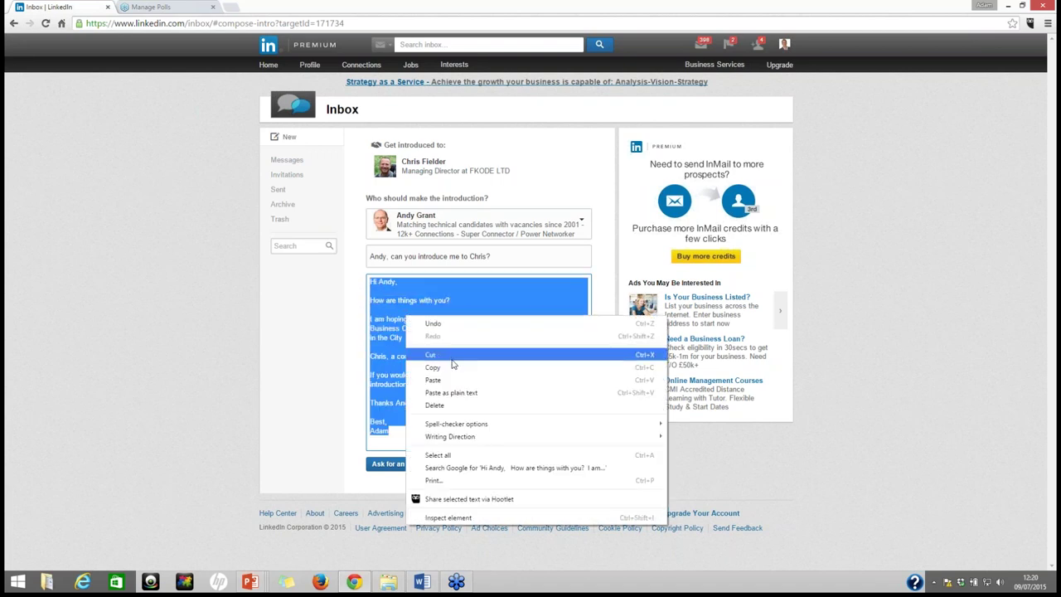
pyautogui.click(452, 368)
pyautogui.click(410, 464)
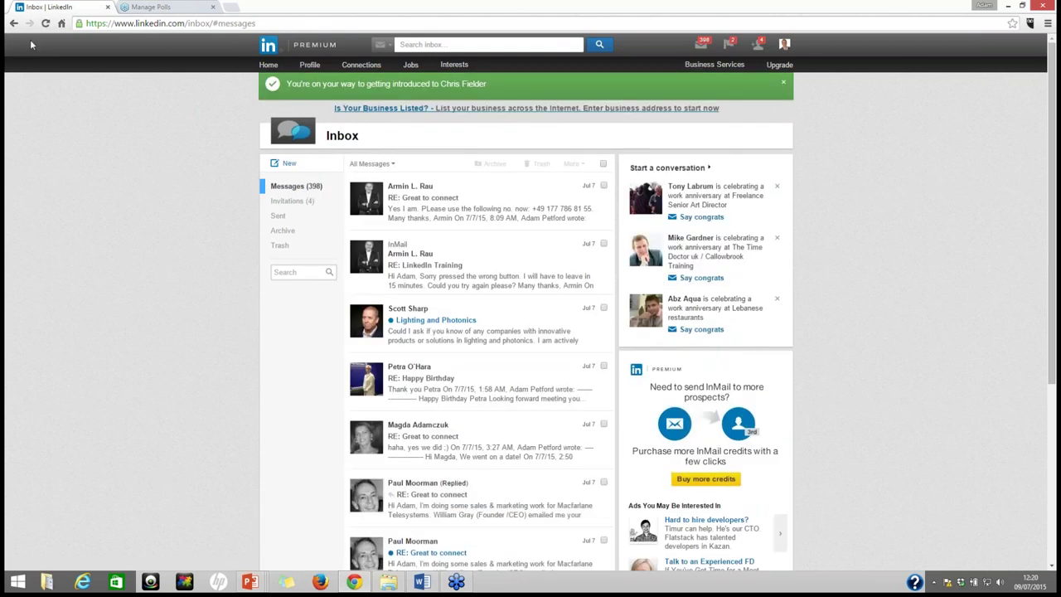
# Return to the "Recruitment" AND "Software" people search results, leaving the reopened introduction form
pyautogui.click(13, 23)
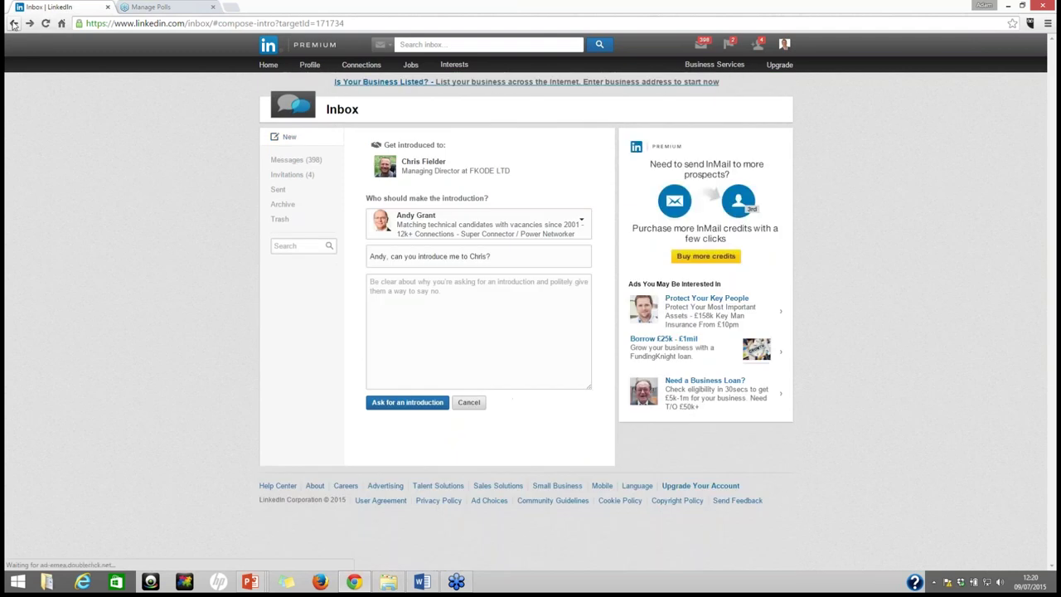
pyautogui.click(13, 23)
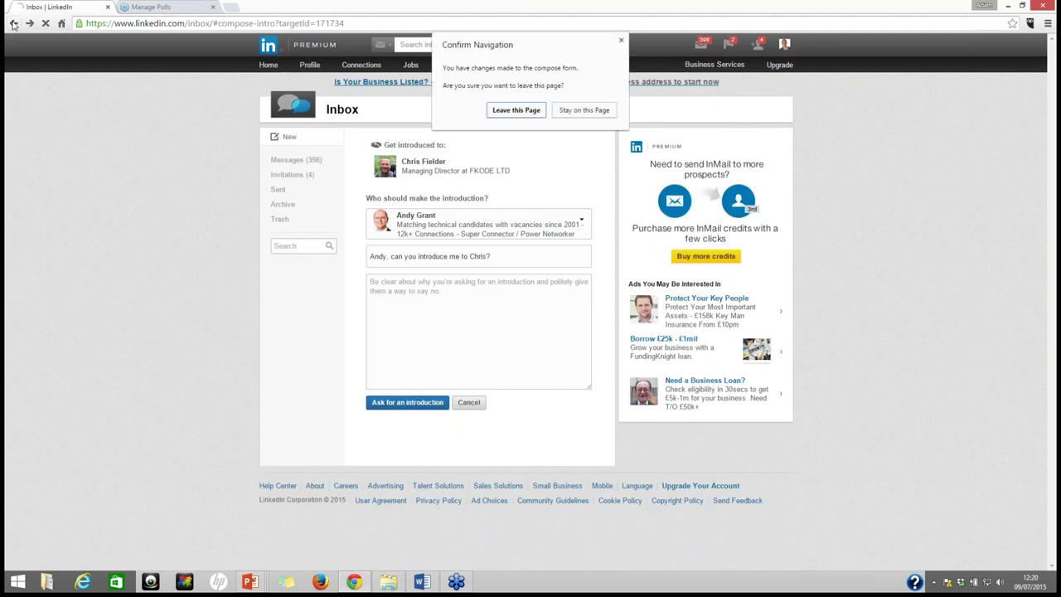
pyautogui.click(514, 110)
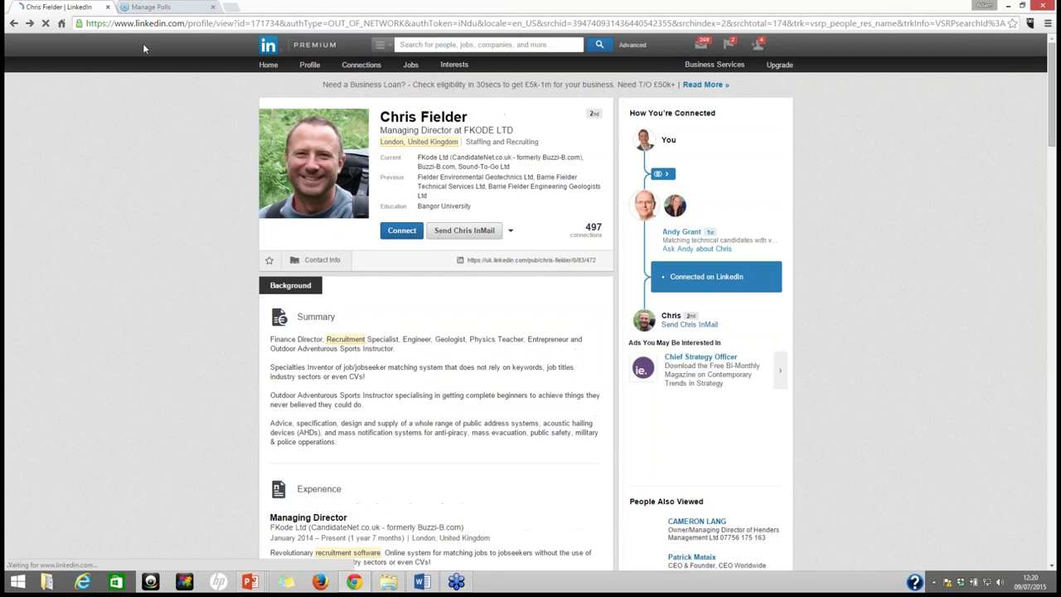
pyautogui.click(13, 23)
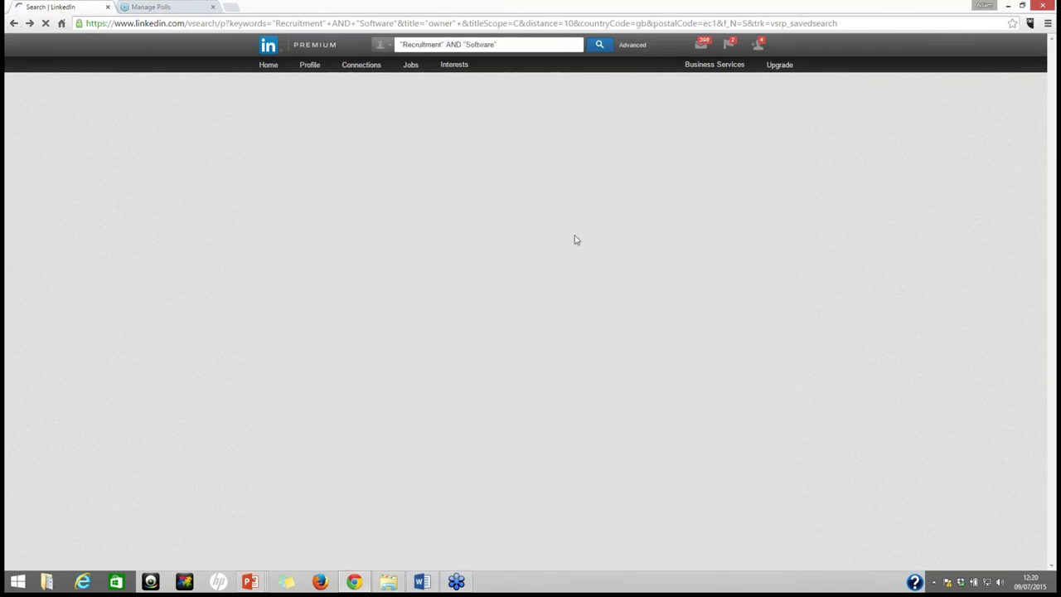
# Examine the shared connections of the third to sixth prospects in the search results
pyautogui.scroll(-1, 601, 302)
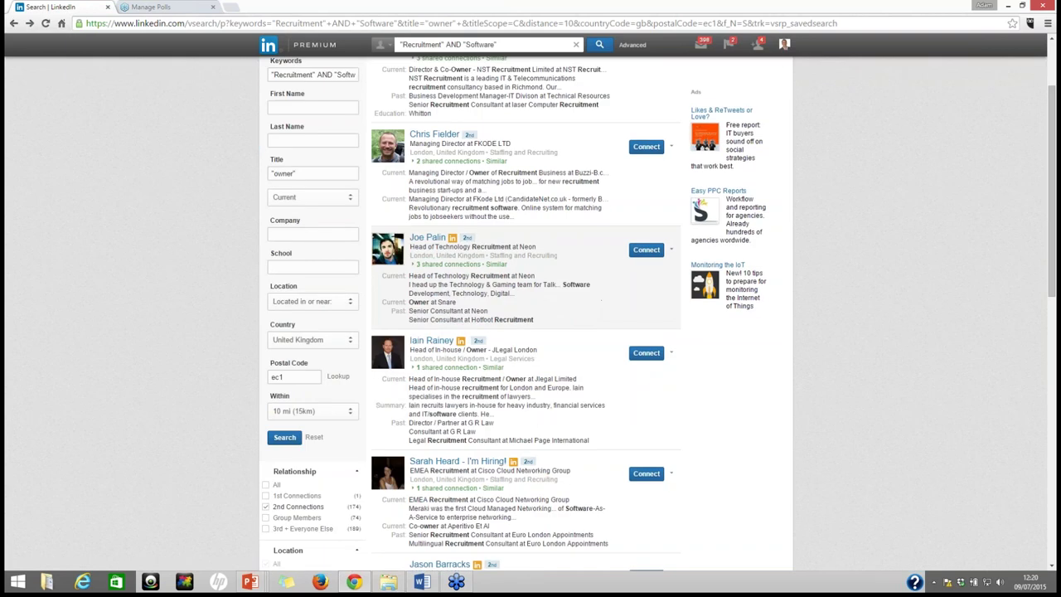
pyautogui.click(452, 264)
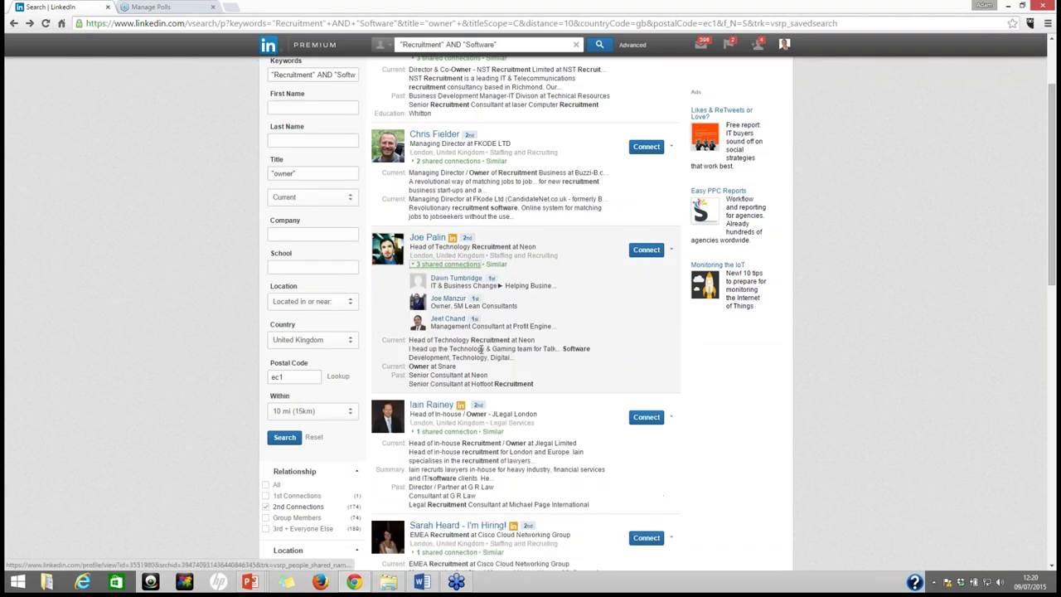
pyautogui.scroll(-1, 480, 349)
pyautogui.click(454, 321)
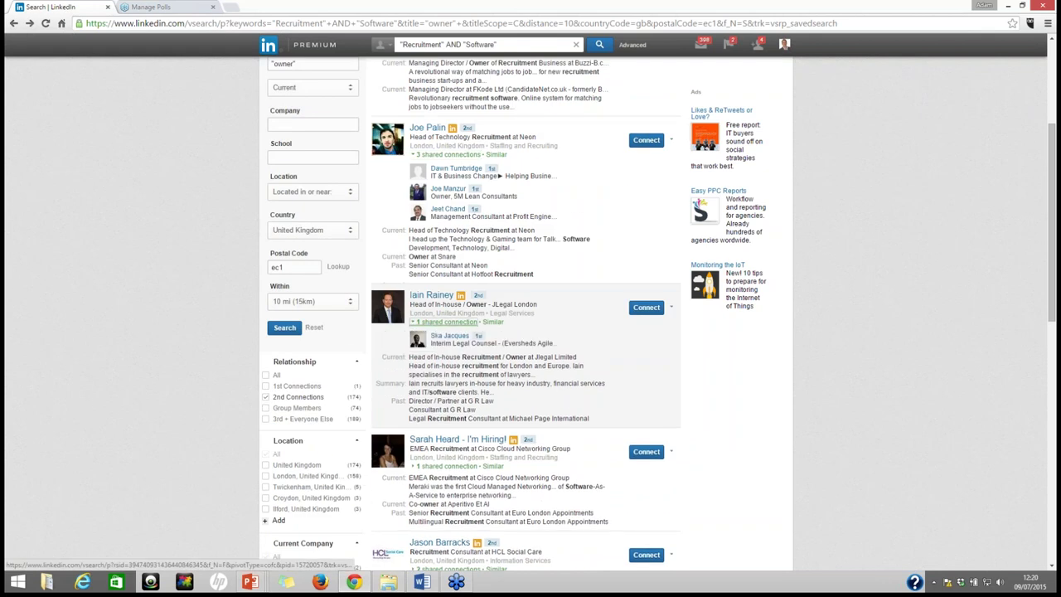
pyautogui.click(448, 466)
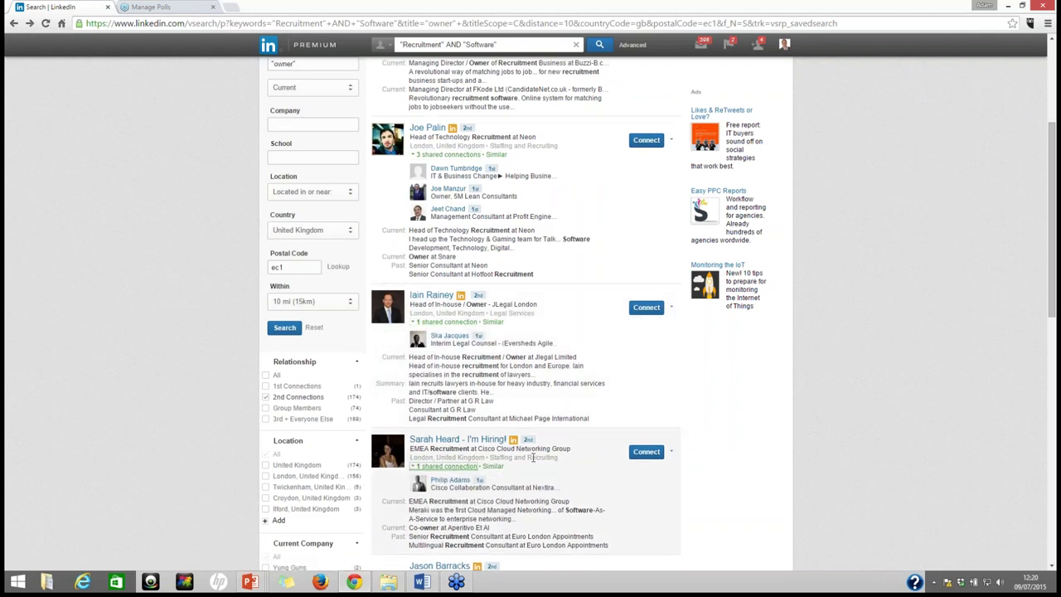
pyautogui.scroll(-1, 533, 458)
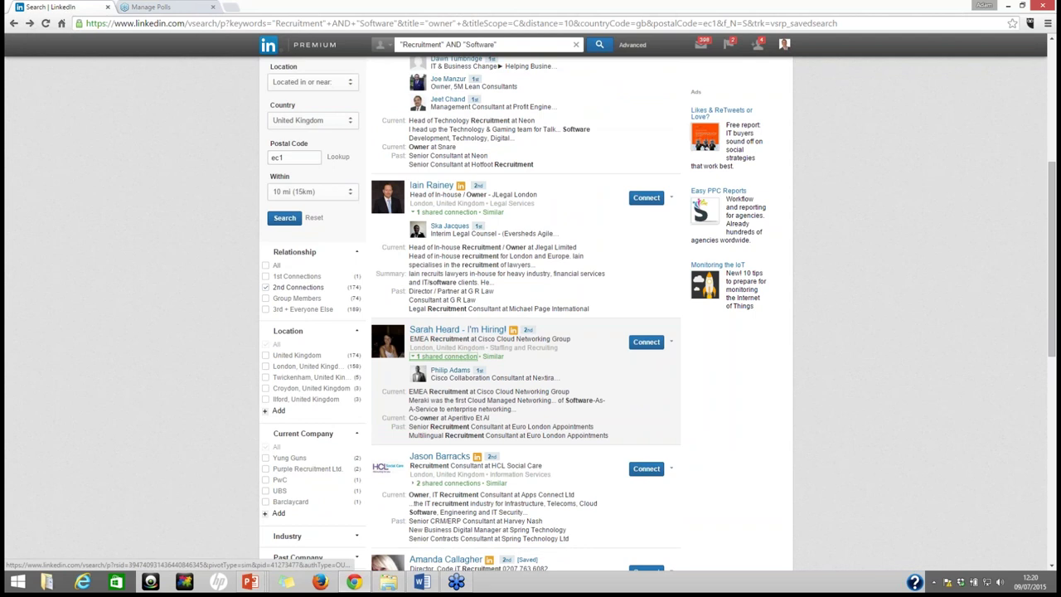
pyautogui.scroll(-1, 455, 478)
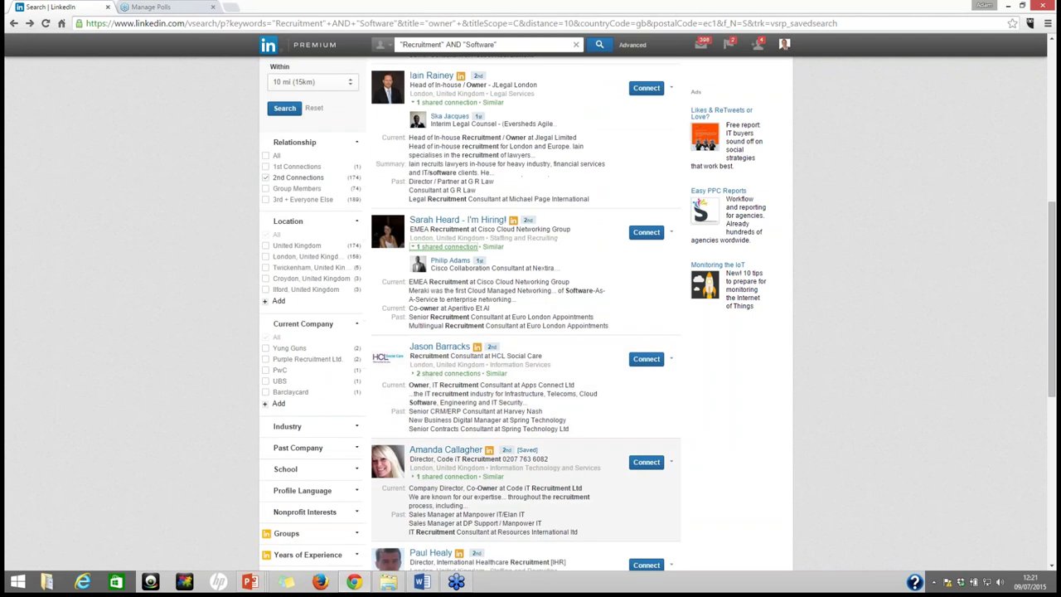
pyautogui.click(448, 374)
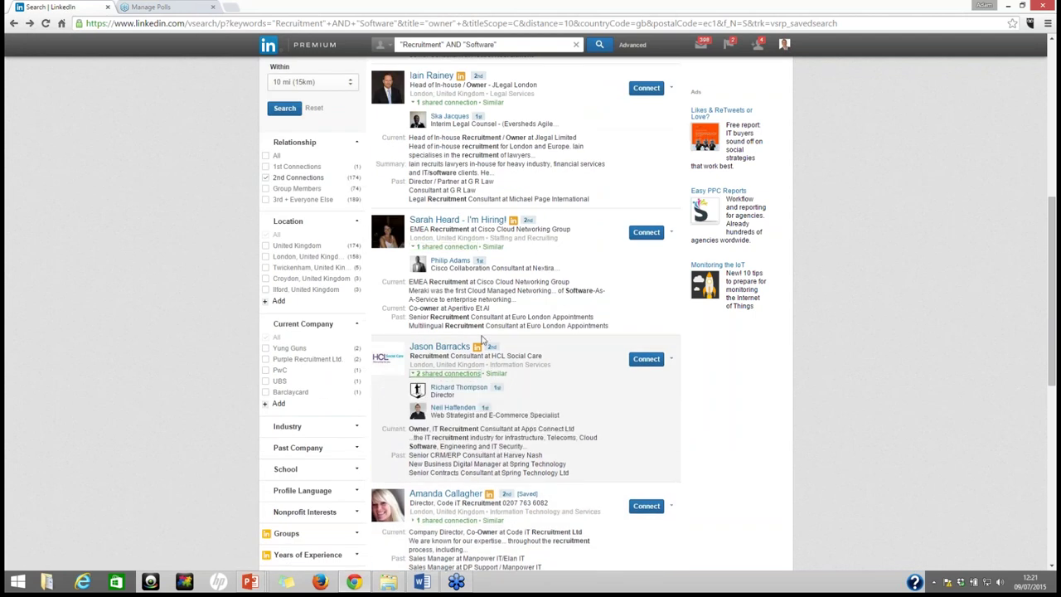
pyautogui.scroll(-1, 535, 349)
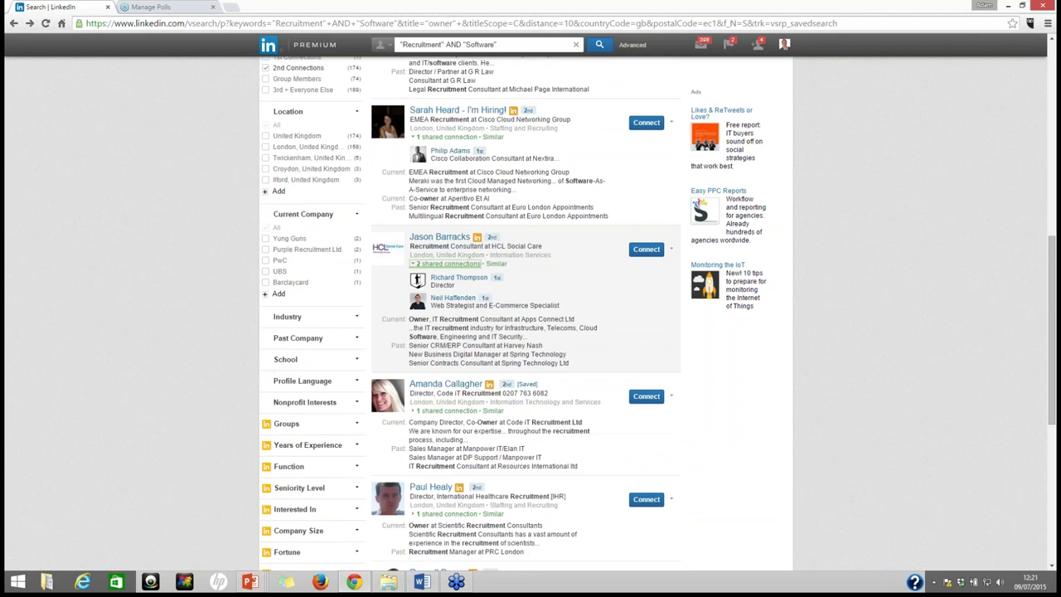
# Start an introduction request to the NST Recruitment director and choose the Head of Operations at Data Integration as introducer
pyautogui.scroll(5, 535, 351)
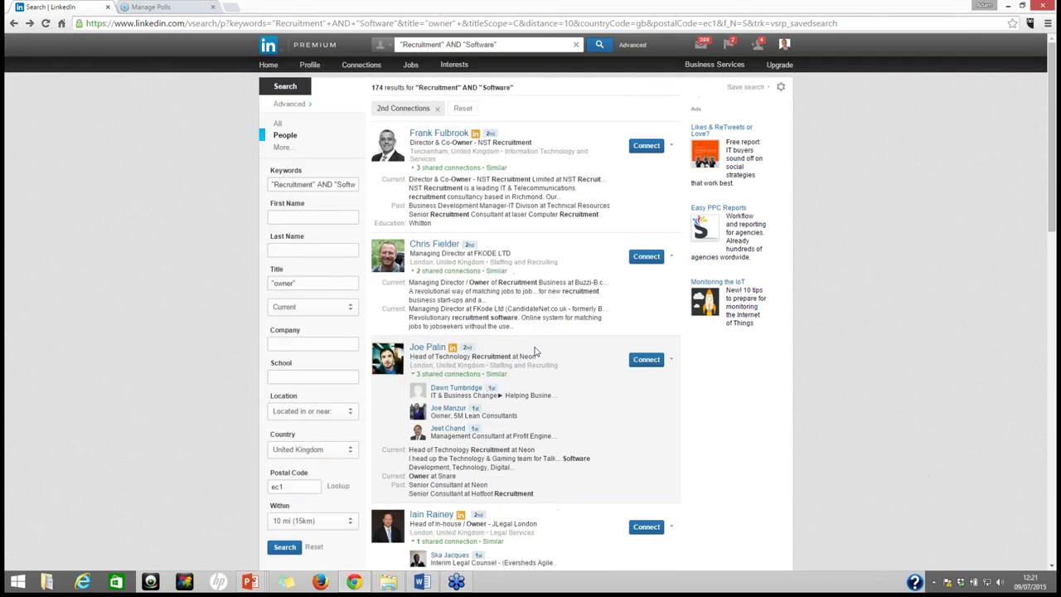
pyautogui.click(448, 168)
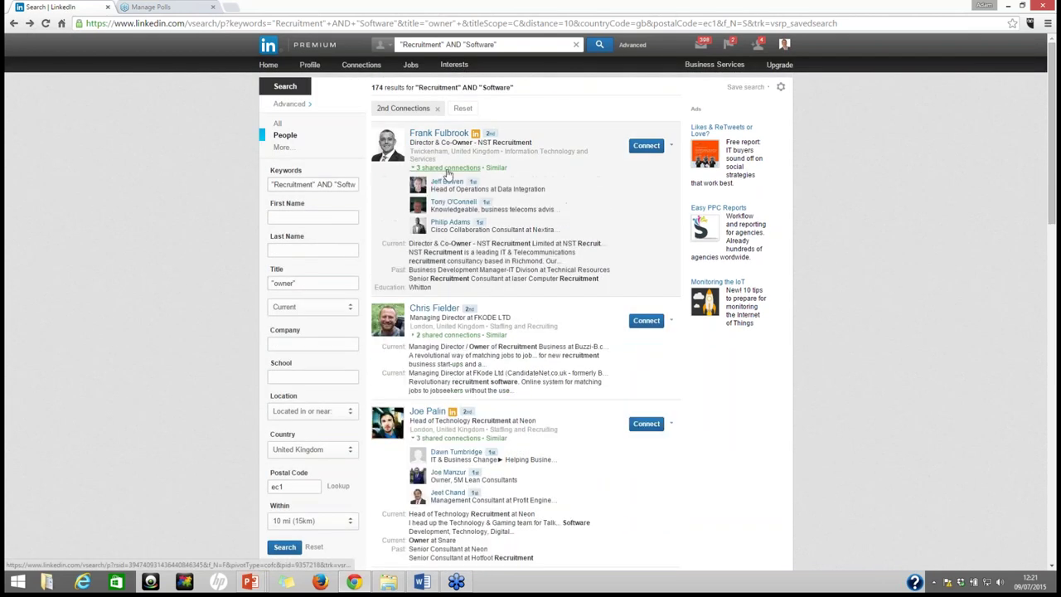
pyautogui.click(671, 145)
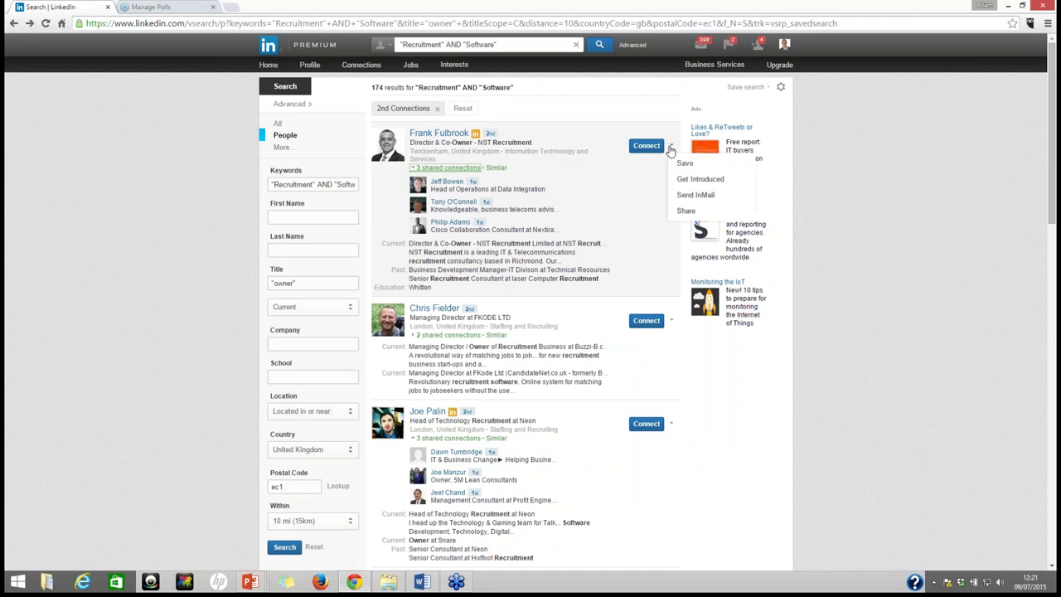
pyautogui.click(696, 184)
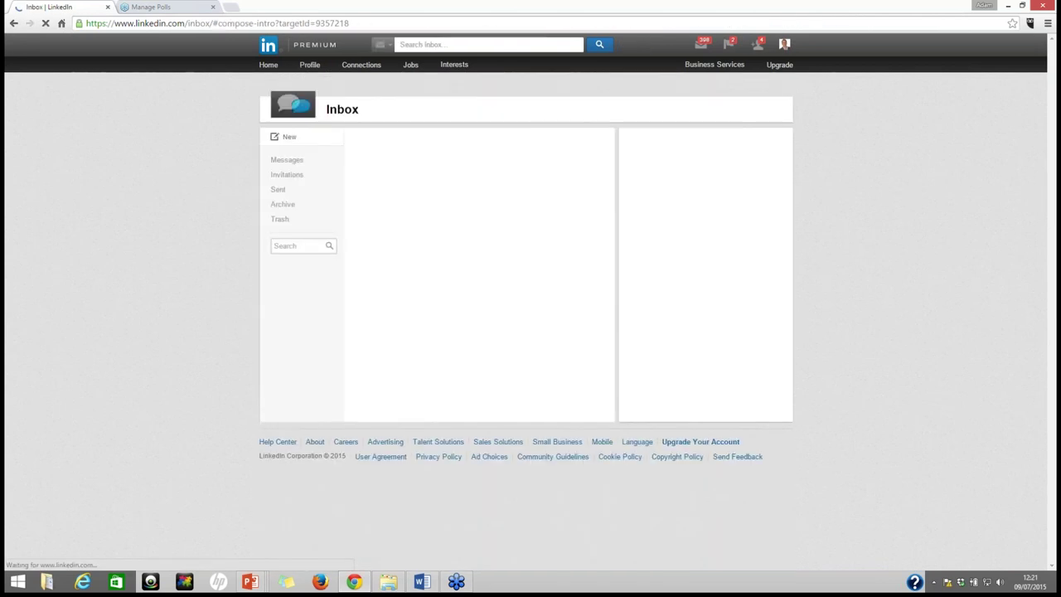
pyautogui.click(578, 225)
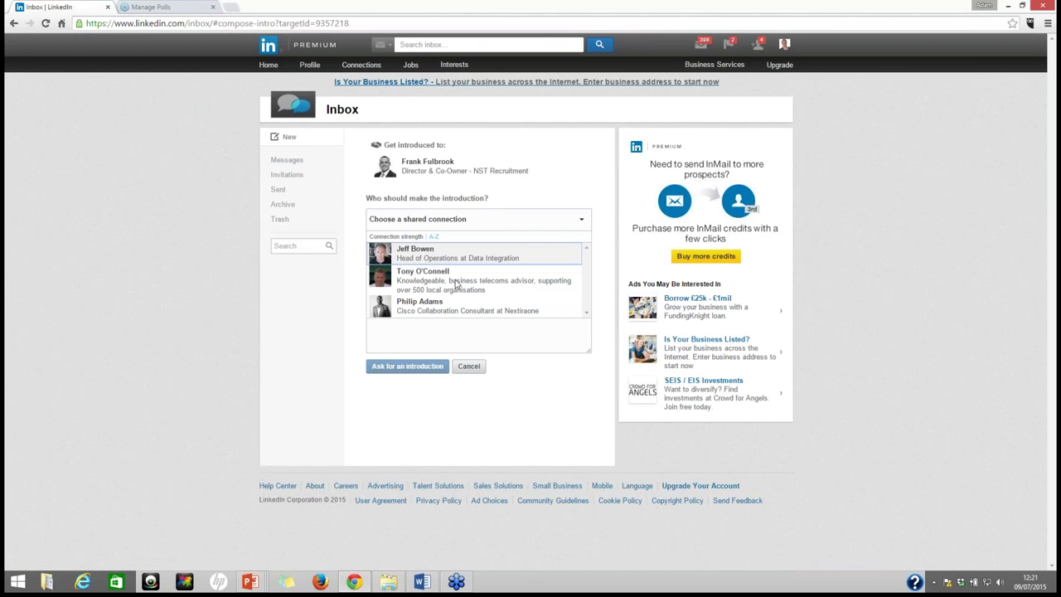
pyautogui.click(448, 256)
# Paste the copied message with its greeting readdressed to the chosen introducer's first name, and discard the draft request
pyautogui.click(420, 299)
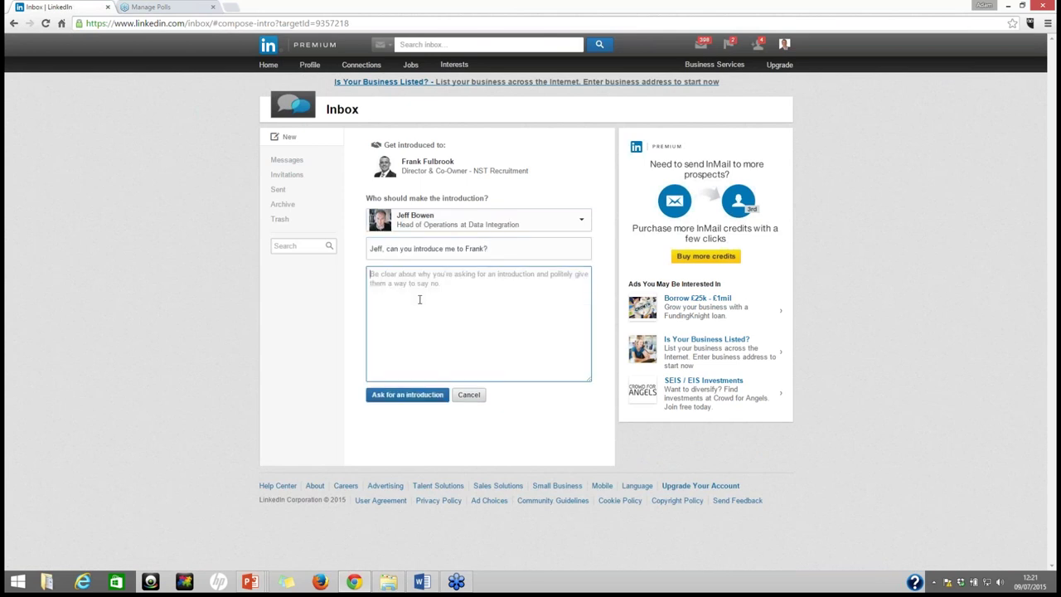
pyautogui.write("Hi Andy,  How are things with you?  I am hoping to strengthen my network by connecting with top Business Owners and Directors within Software Recruitment based in the City  Chris, a connection of yours, is someone who fits the bill perfectly.  If you would consider putting me on his radar with a quick introduction I'd be most grateful.  Thanks Andy, please let me know your thoughts on this.  Best, Adam")
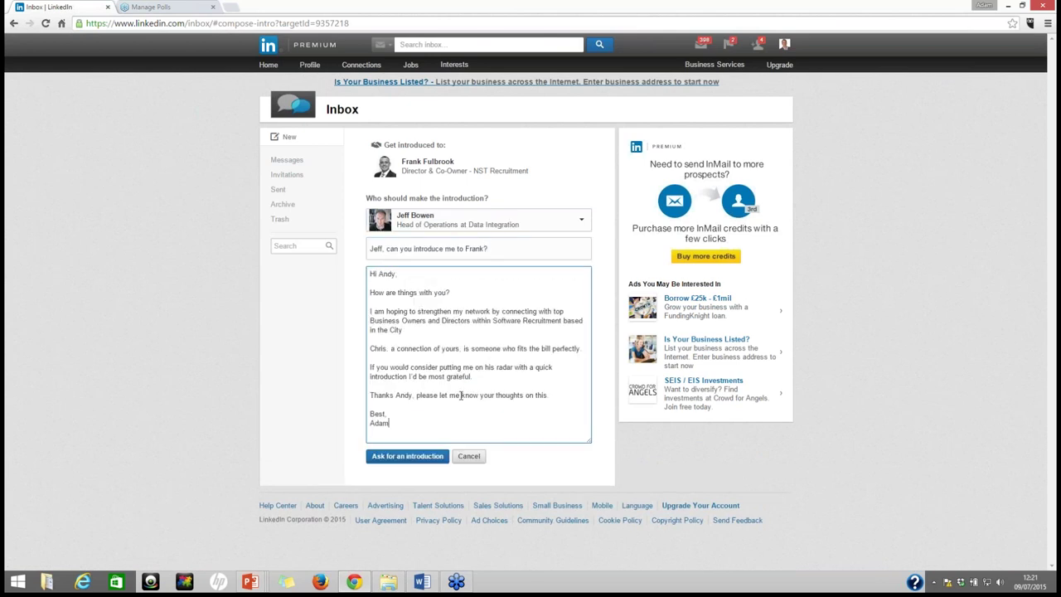
pyautogui.moveTo(382, 321); pyautogui.dragTo(491, 329)
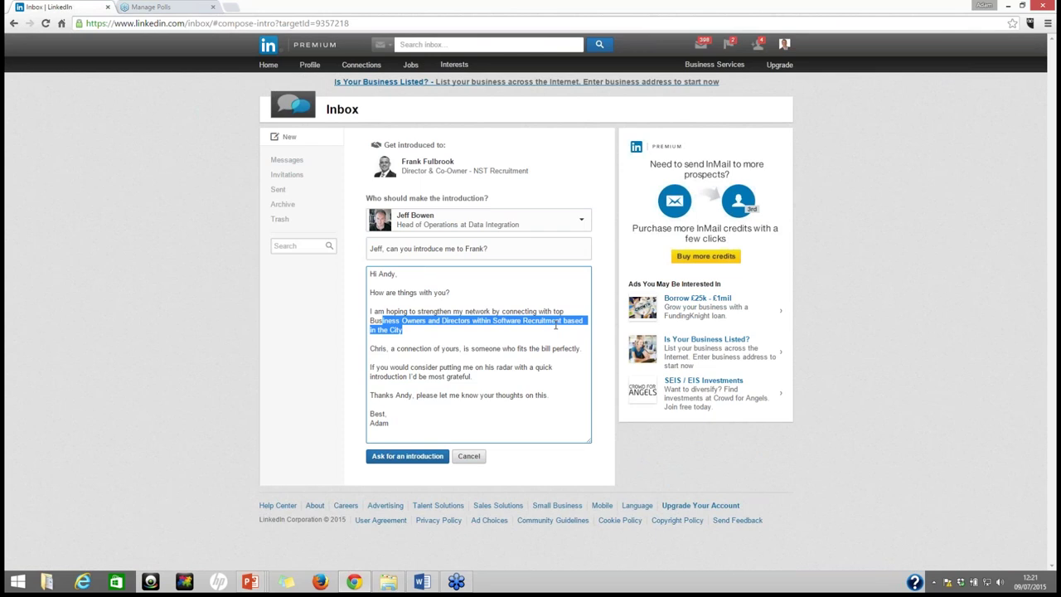
pyautogui.click(397, 272)
pyautogui.press('BackSpace')
pyautogui.press('BackSpace')
pyautogui.press('BackSpace')
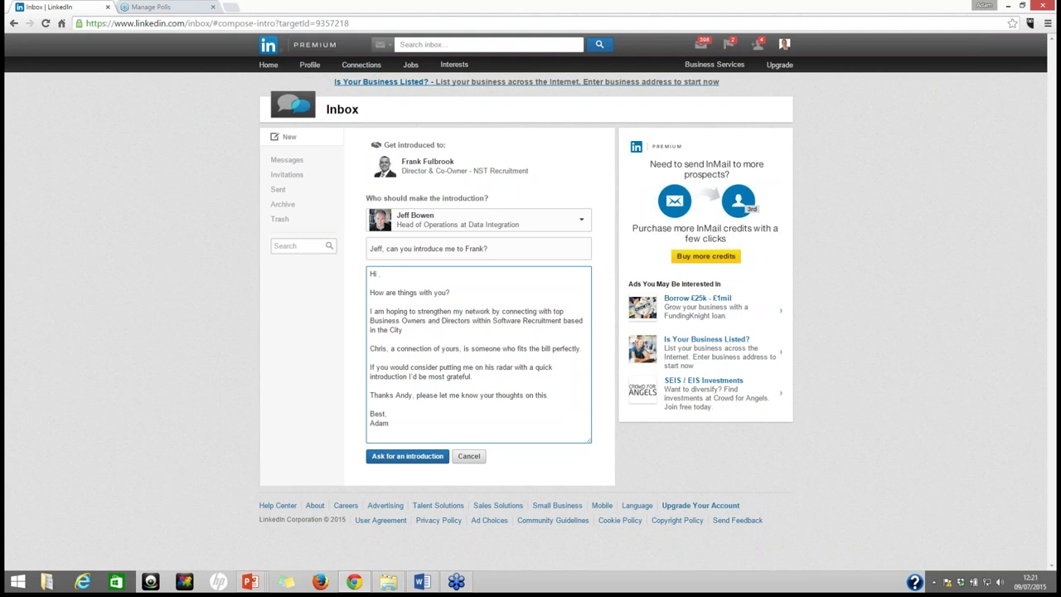
pyautogui.write('Jeff,')
pyautogui.click(469, 456)
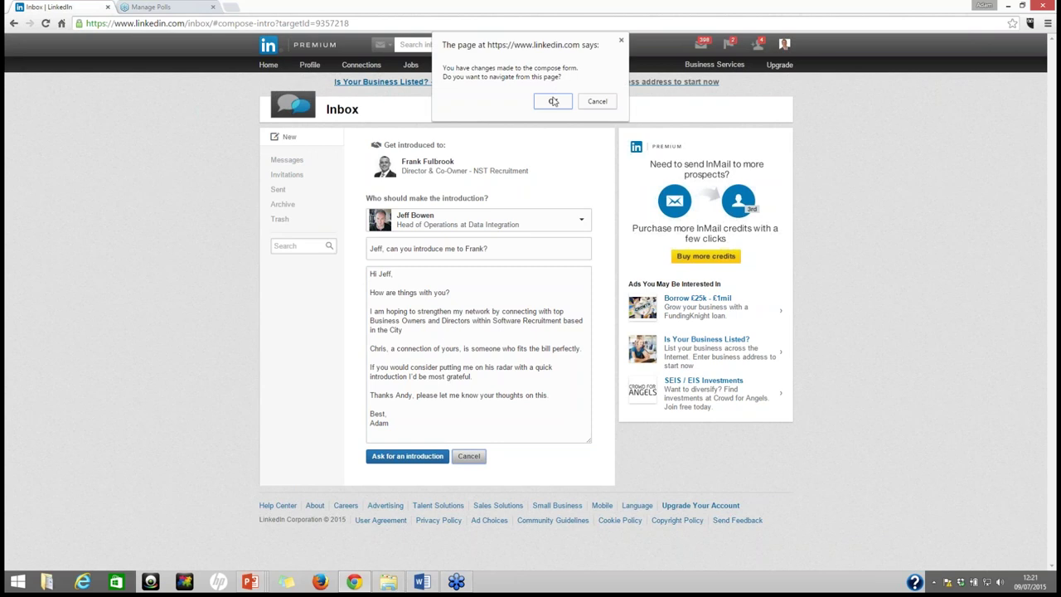
pyautogui.click(553, 101)
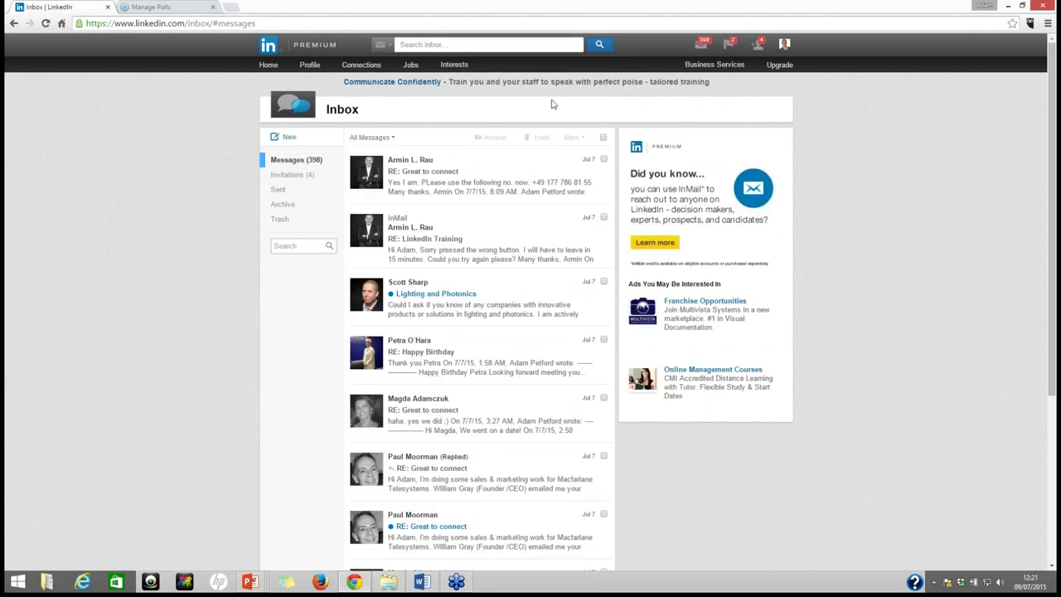
# Return to the "Recruitment" AND "Software" people search results and open the second page of prospects
pyautogui.click(15, 23)
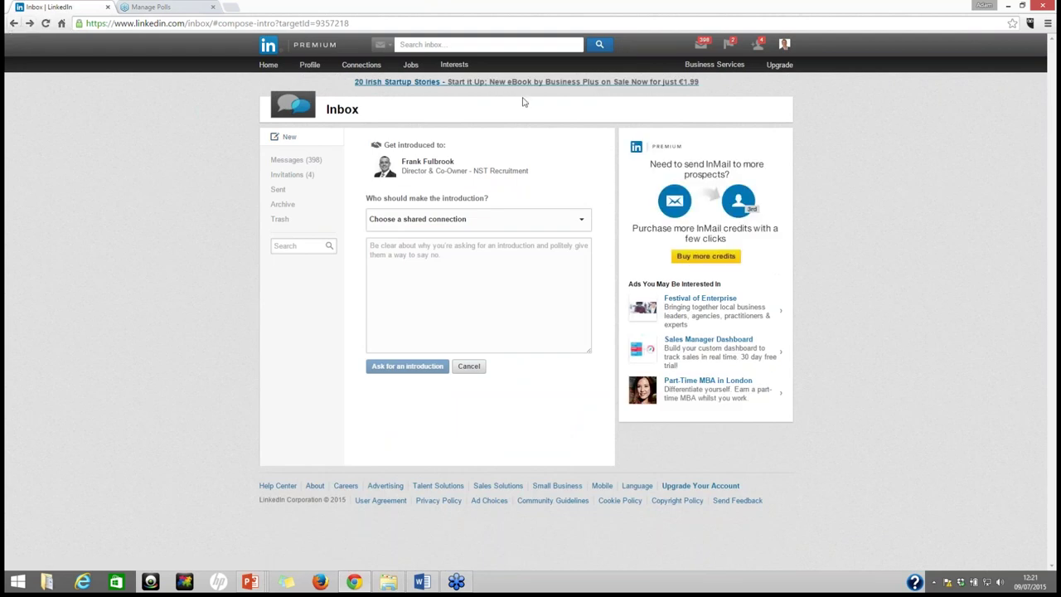
pyautogui.click(13, 23)
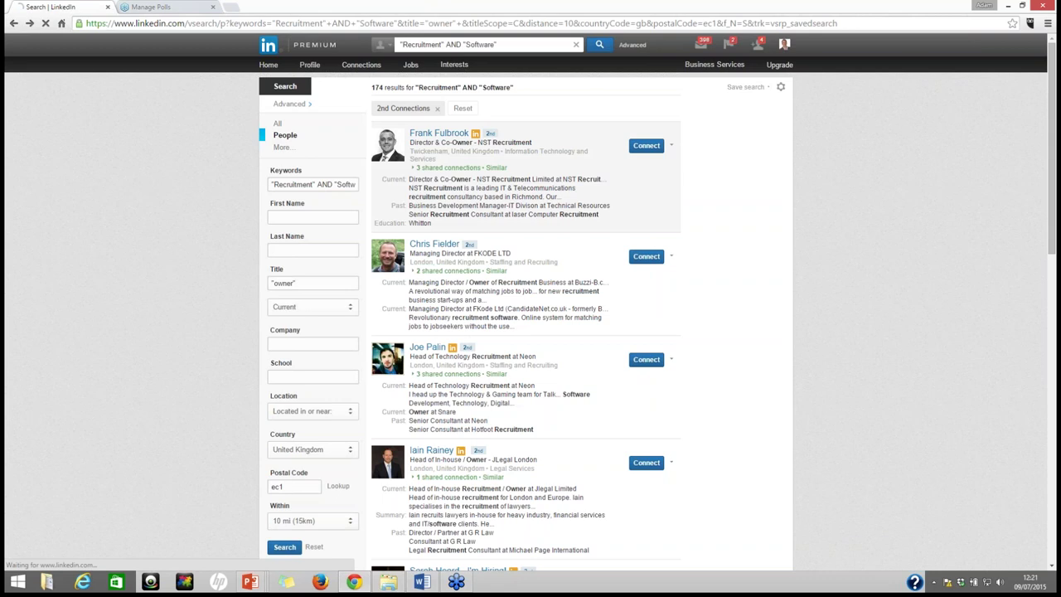
pyautogui.scroll(-4, 493, 150)
pyautogui.scroll(-6, 505, 331)
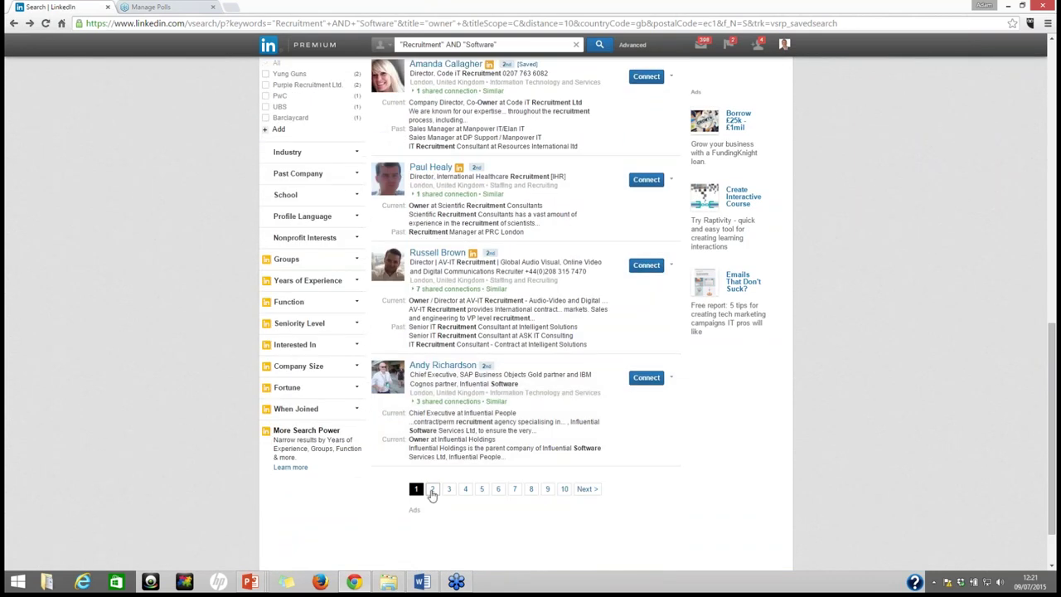
pyautogui.click(432, 489)
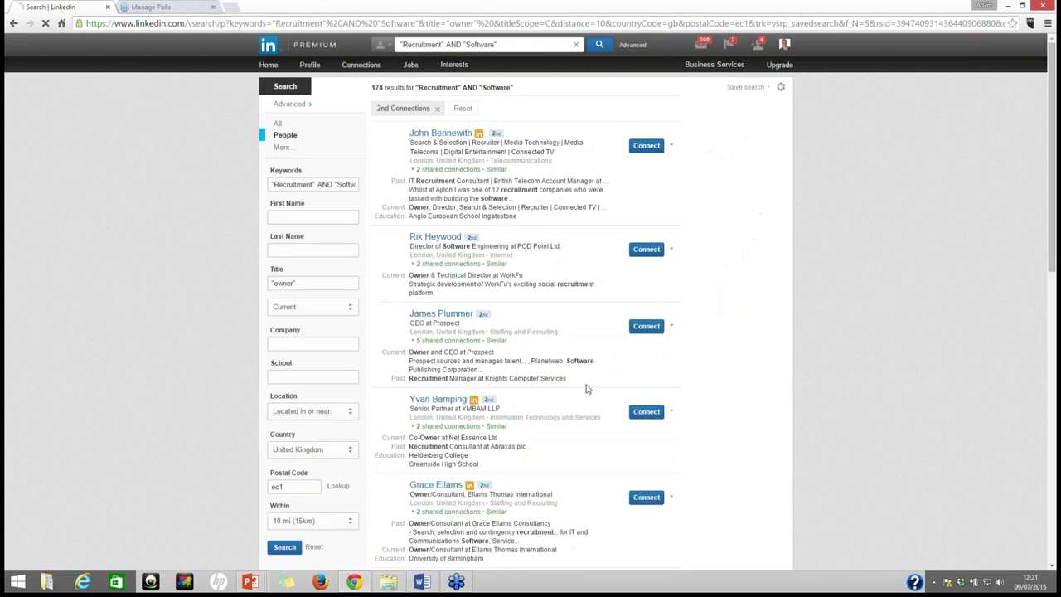
# Show the Ellams Thomas International owner's shared connections and start an introduction request with the executive business coach as introducer
pyautogui.scroll(-2, 498, 302)
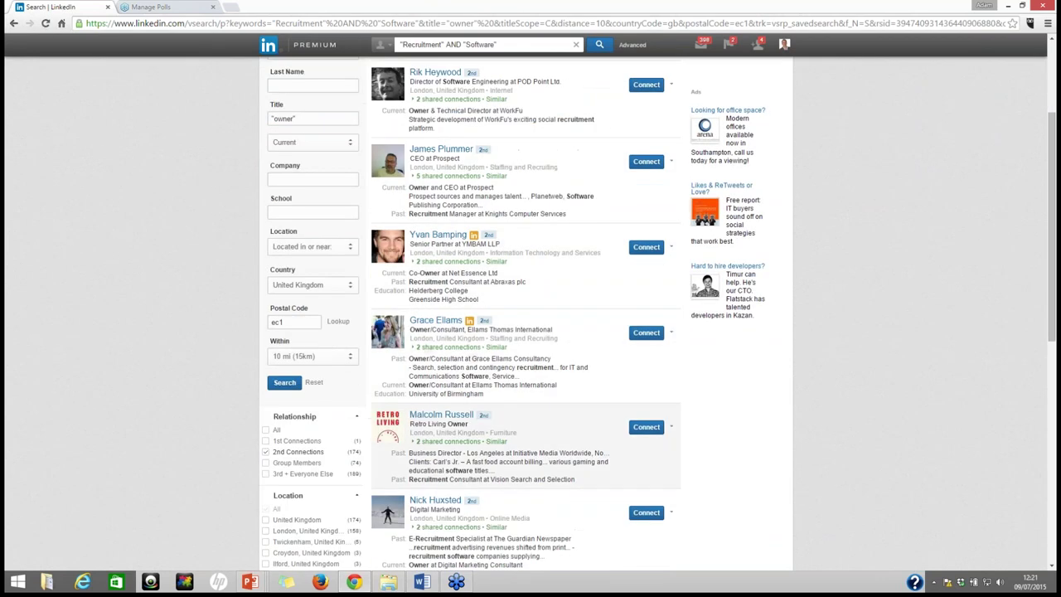
pyautogui.click(449, 347)
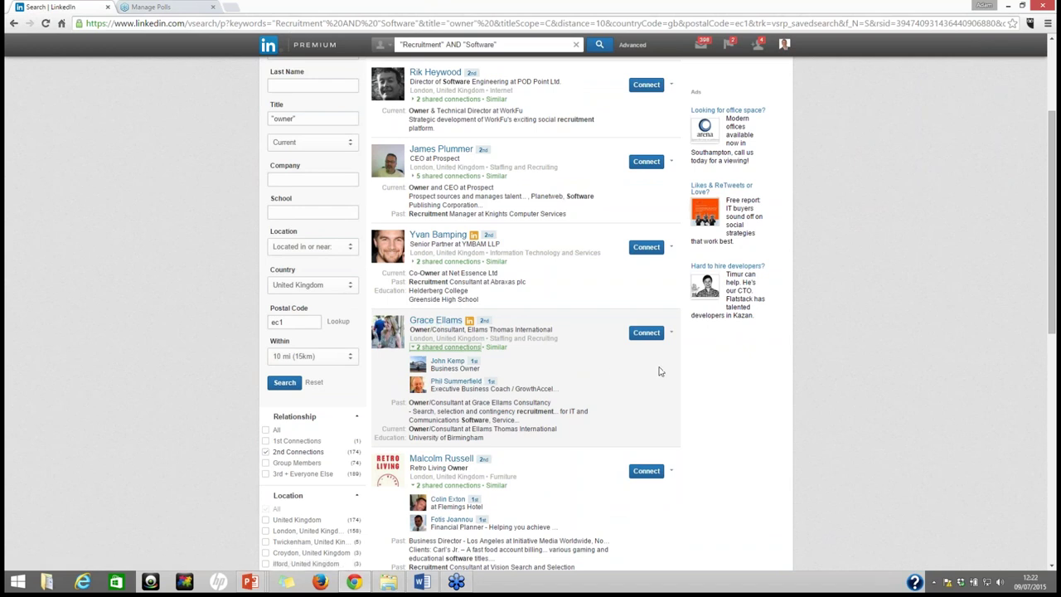
pyautogui.click(671, 332)
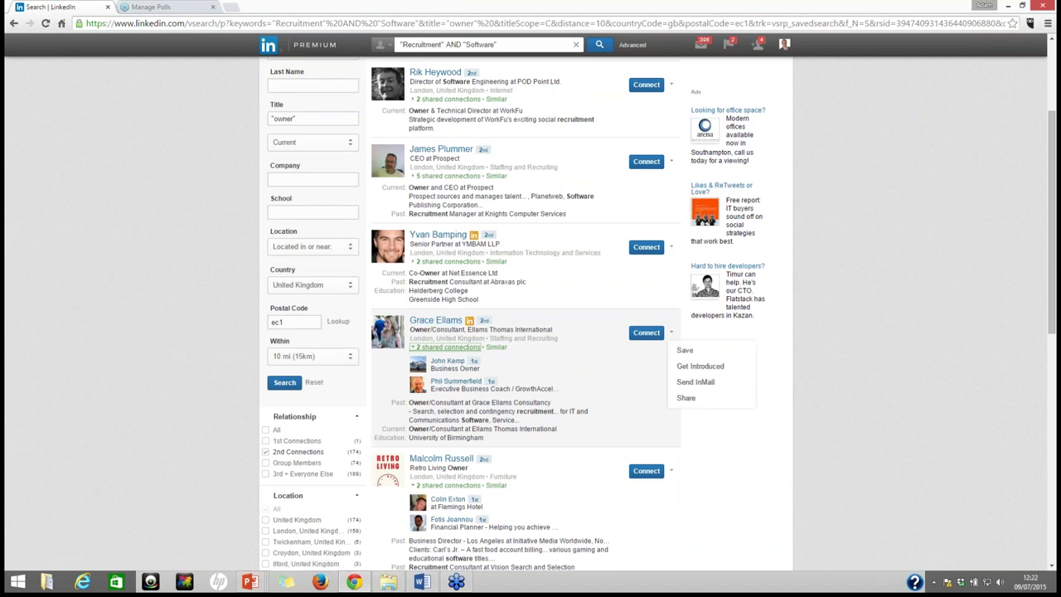
pyautogui.click(701, 365)
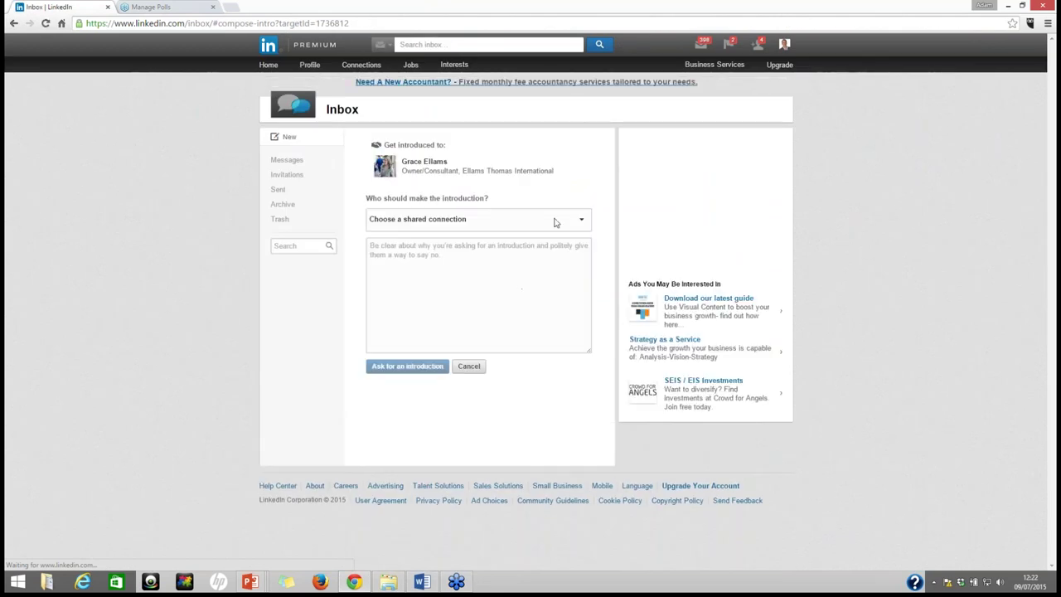
pyautogui.click(558, 220)
pyautogui.click(470, 286)
# Paste the copied introduction message into the request to the business coach and discard the draft
pyautogui.click(432, 310)
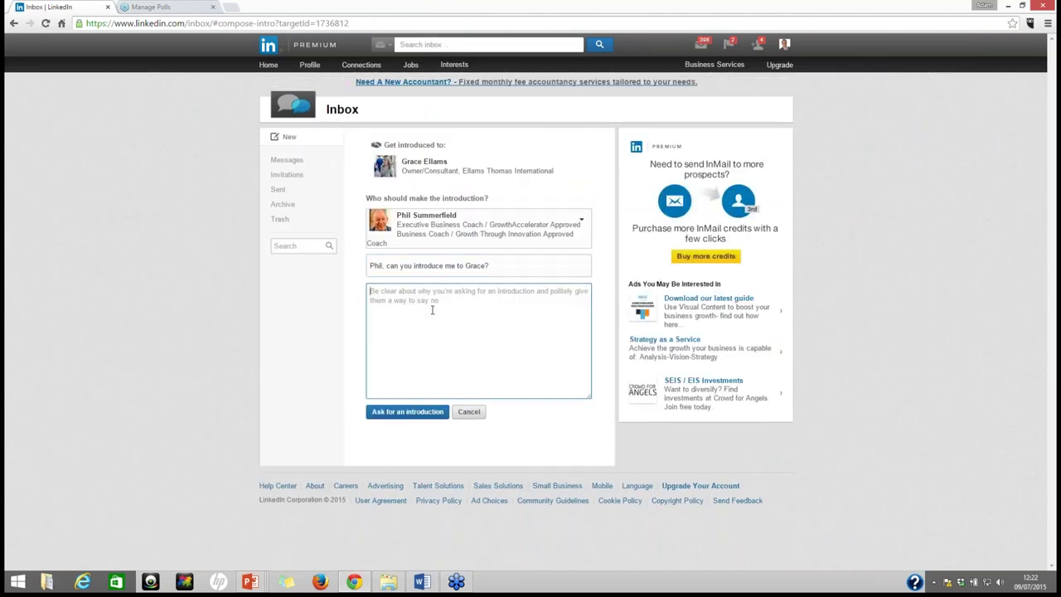
pyautogui.write("Hi Andy,  How are things with you?  I am hoping to strengthen my network by connecting with top Business Owners and Directors within Software Recruitment based in the City  Chris, a connection of yours, is someone who fits the bill perfectly.  If you would consider putting me on his radar with a quick introduction I'd be most grateful.  Thanks Andy, please let me know your thoughts on this.  Best, Adam")
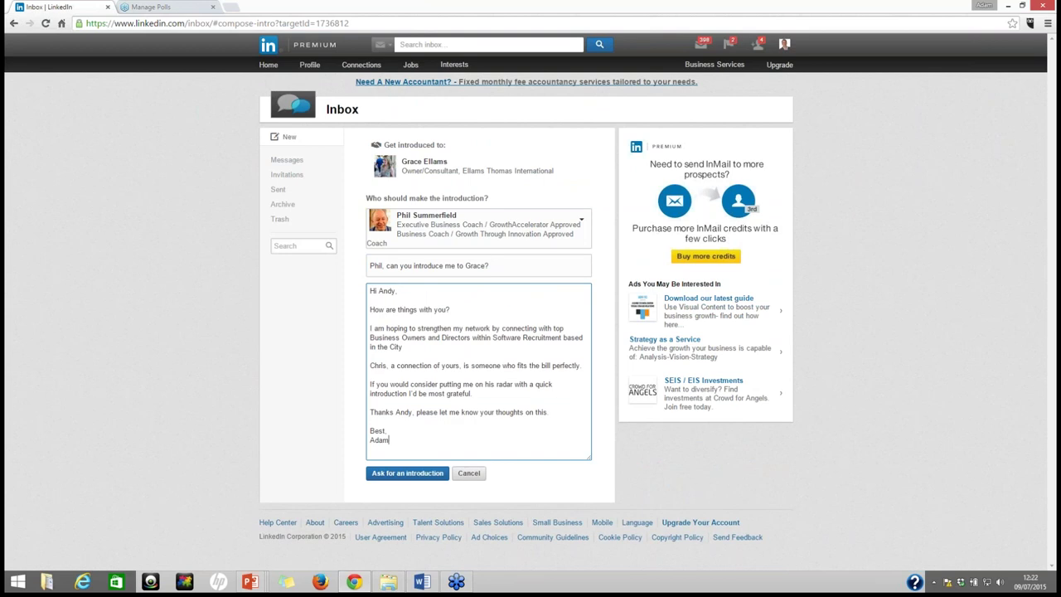
pyautogui.click(468, 473)
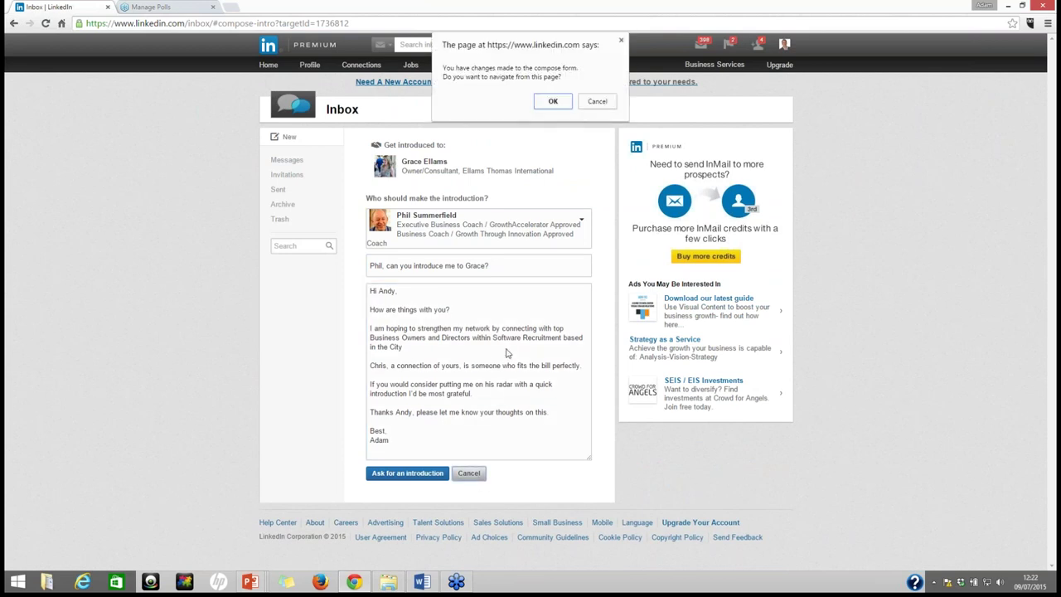
pyautogui.click(547, 101)
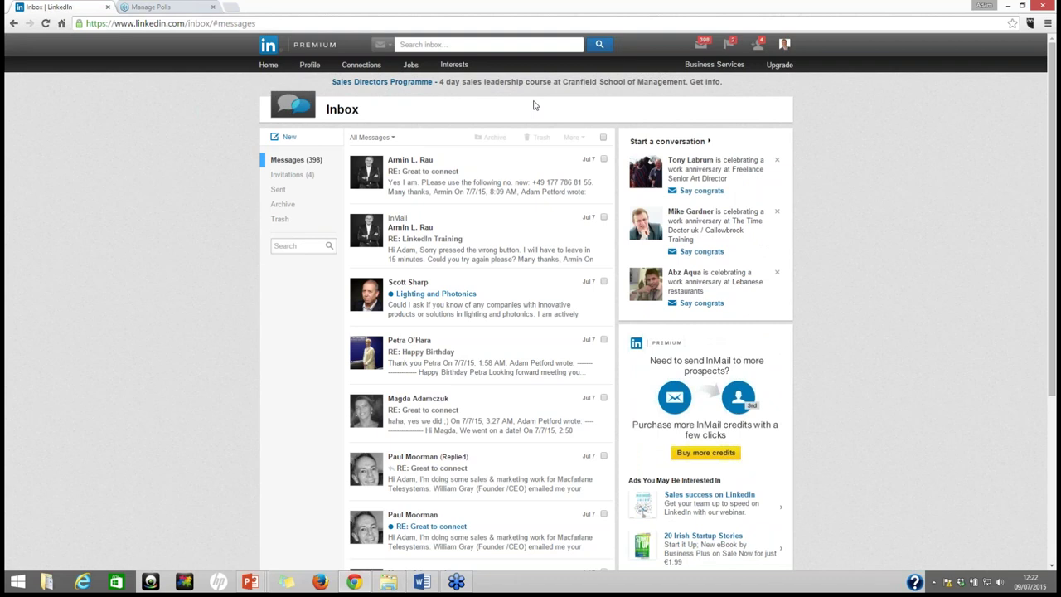
# Open the message inbox and search it for the first name of the contact who made an earlier introduction
pyautogui.click(305, 70)
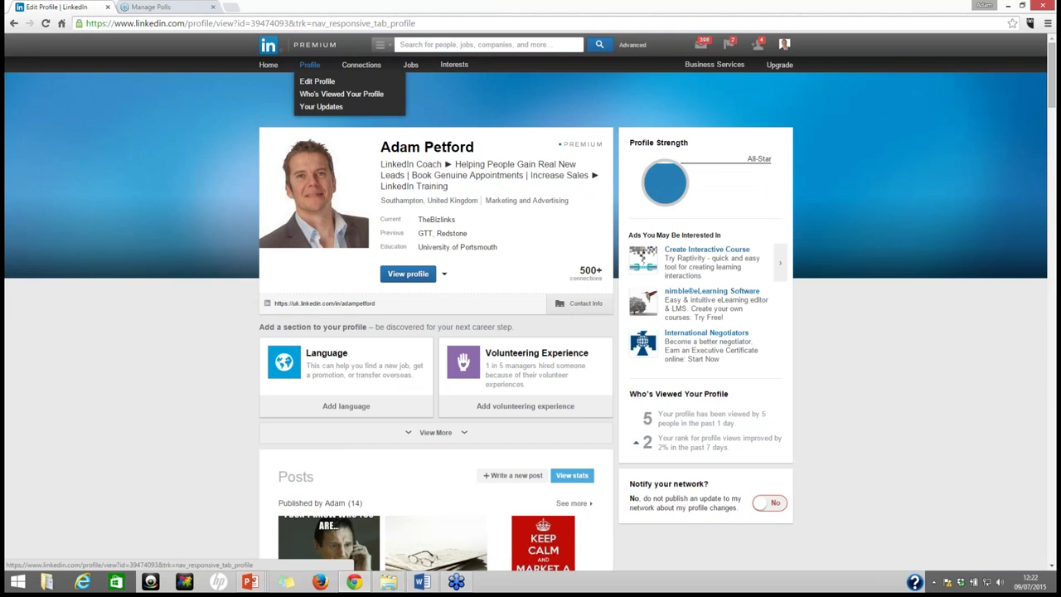
pyautogui.click(701, 45)
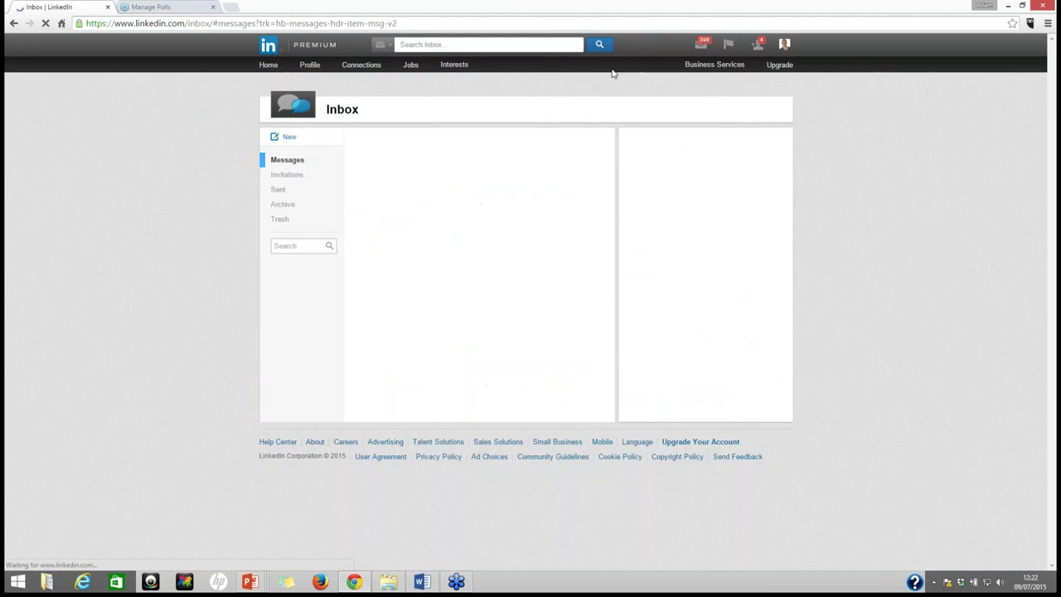
pyautogui.click(294, 246)
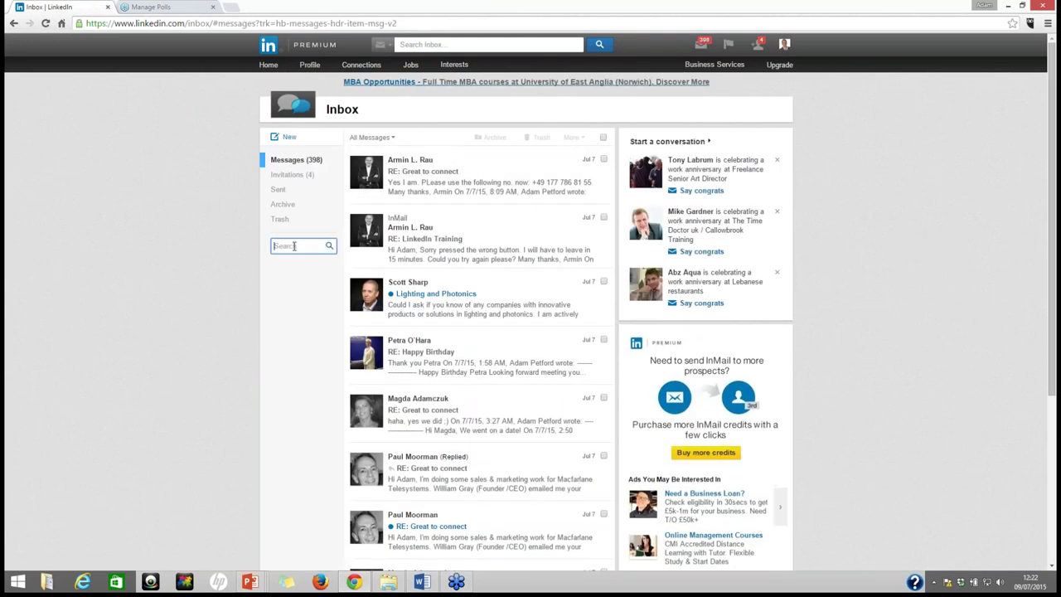
pyautogui.write('jamie')
pyautogui.press('Return')
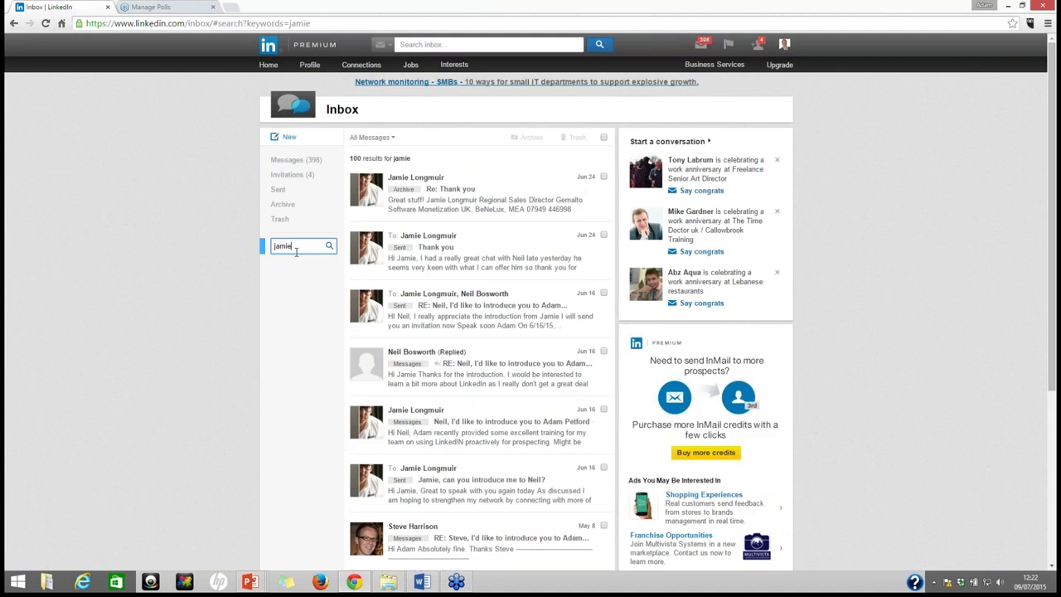
# Open the sent May 5 reply to the introduction and read through its whole message thread
pyautogui.scroll(-1, 437, 329)
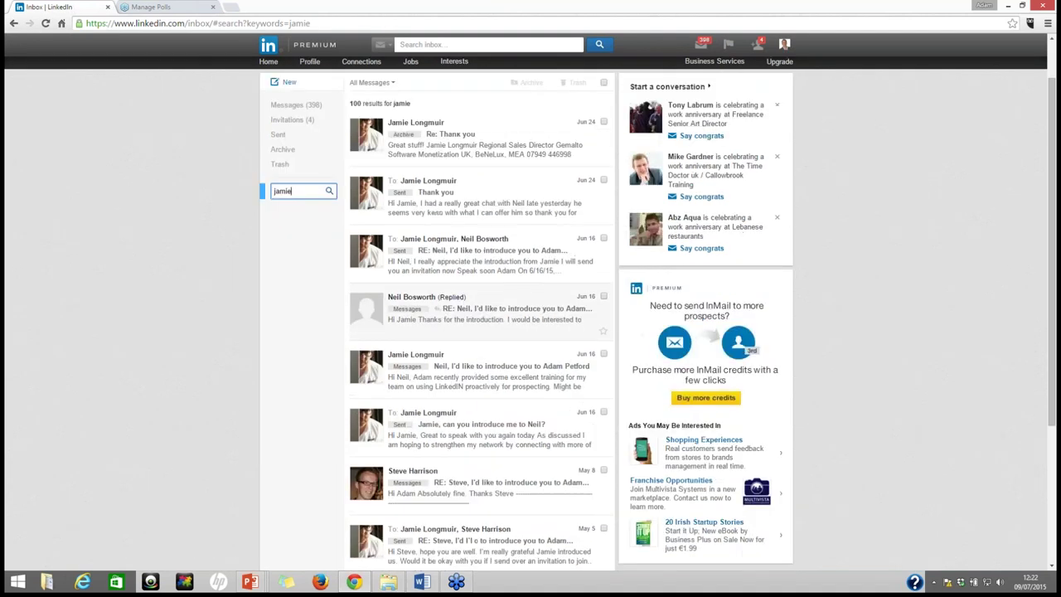
pyautogui.scroll(-3, 437, 331)
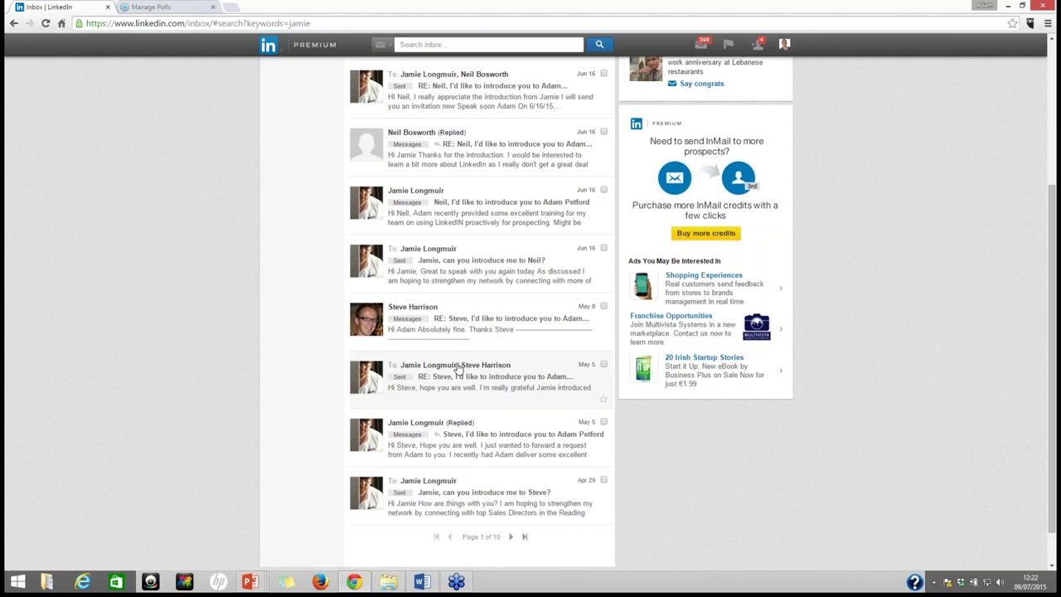
pyautogui.click(457, 370)
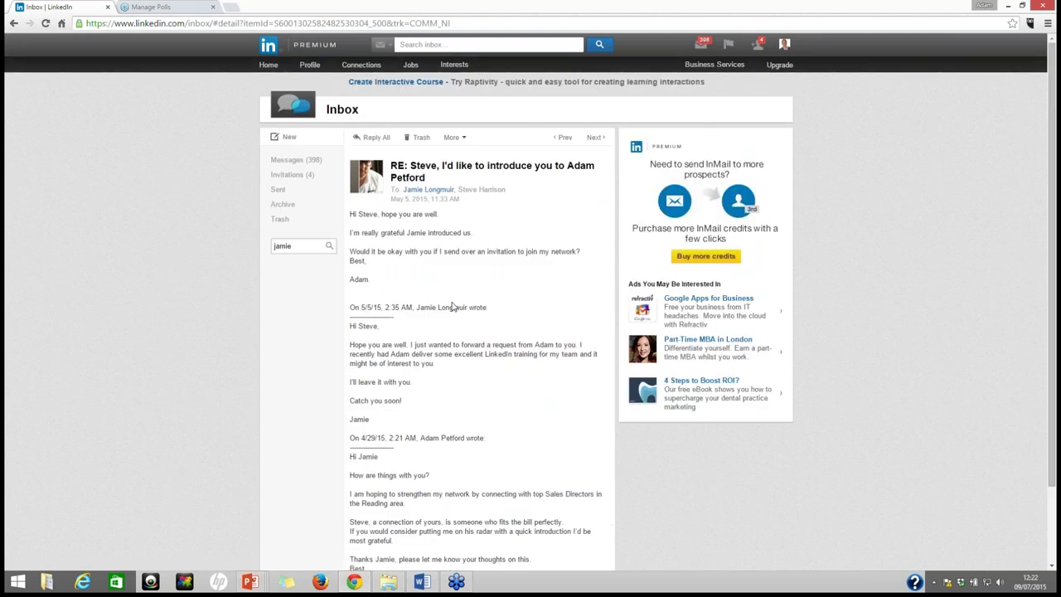
pyautogui.scroll(-2, 454, 309)
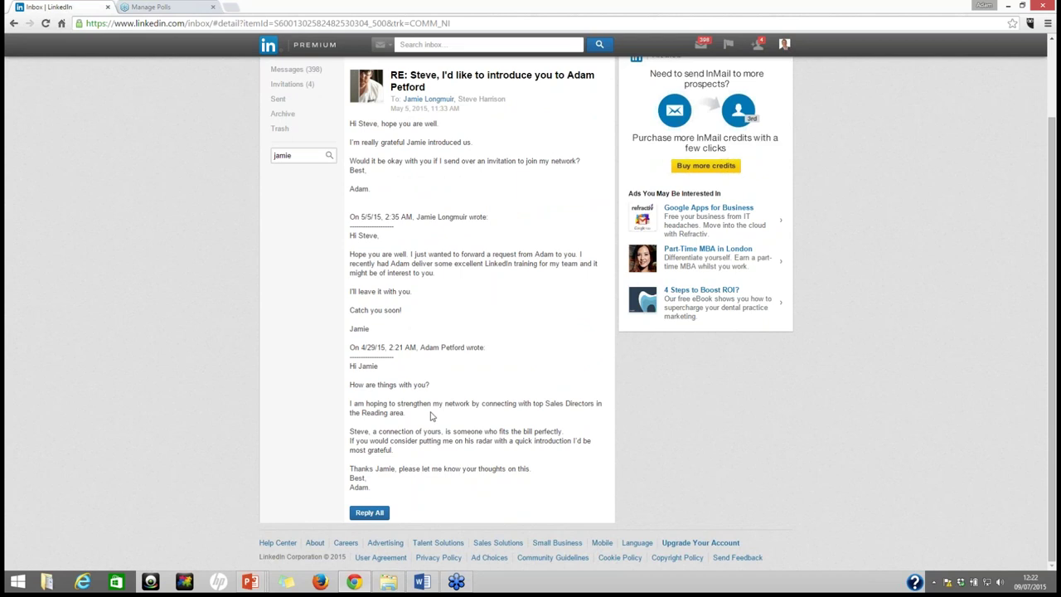
pyautogui.moveTo(428, 101)
pyautogui.moveTo(468, 104)
pyautogui.scroll(2, 464, 268)
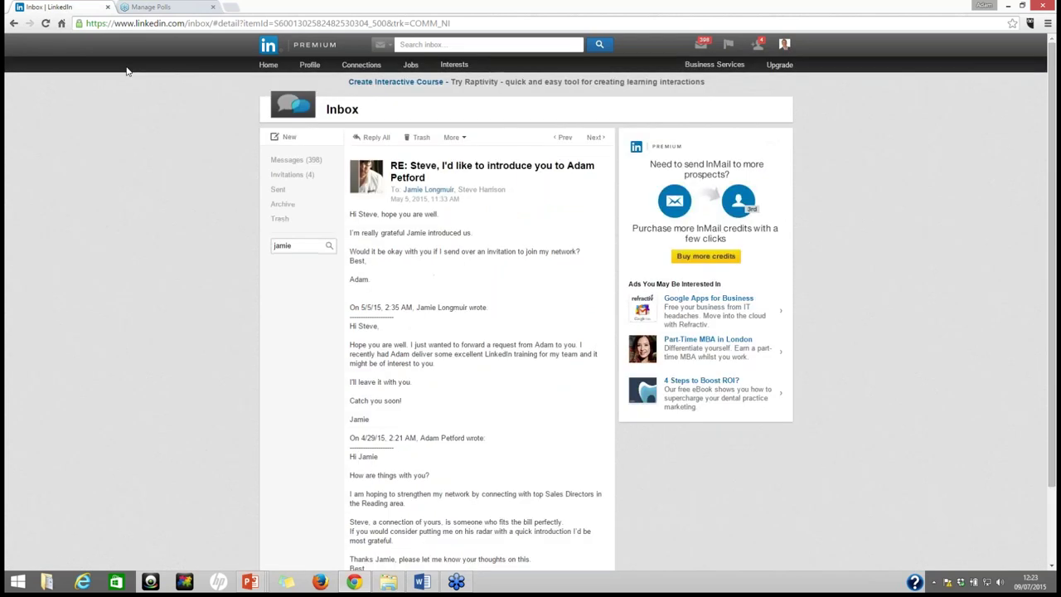
# Return to the inbox search results and open the introducer's May 5 introduction message marked as replied
pyautogui.click(14, 23)
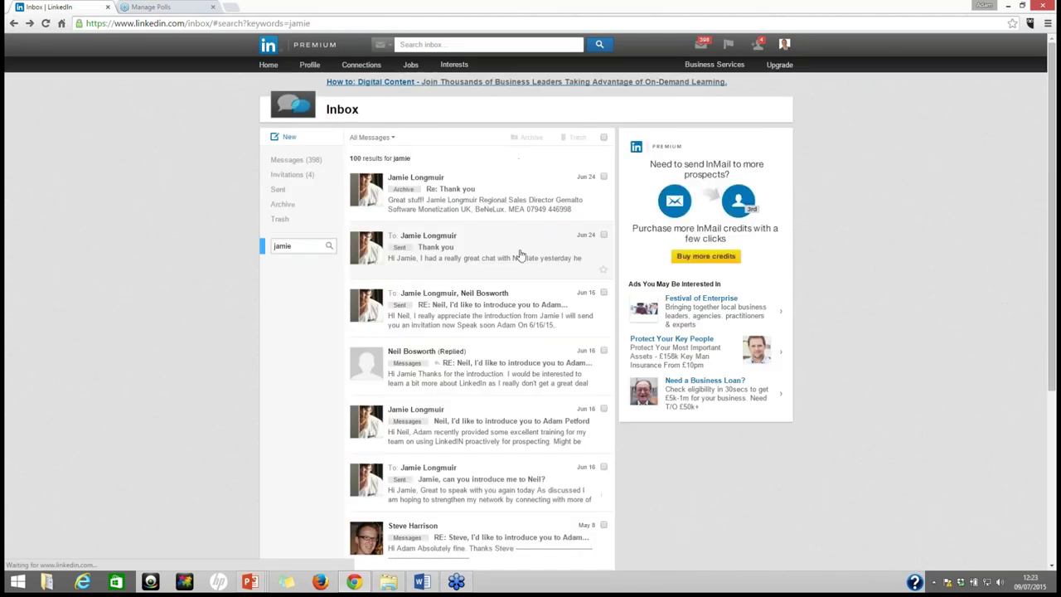
pyautogui.scroll(-3, 491, 369)
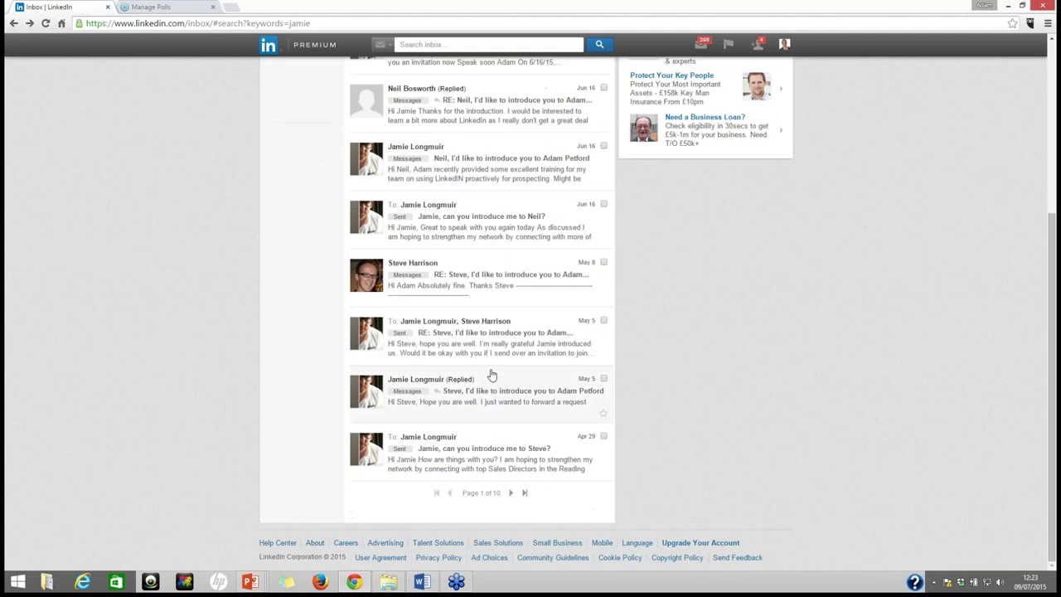
pyautogui.click(454, 326)
pyautogui.click(14, 23)
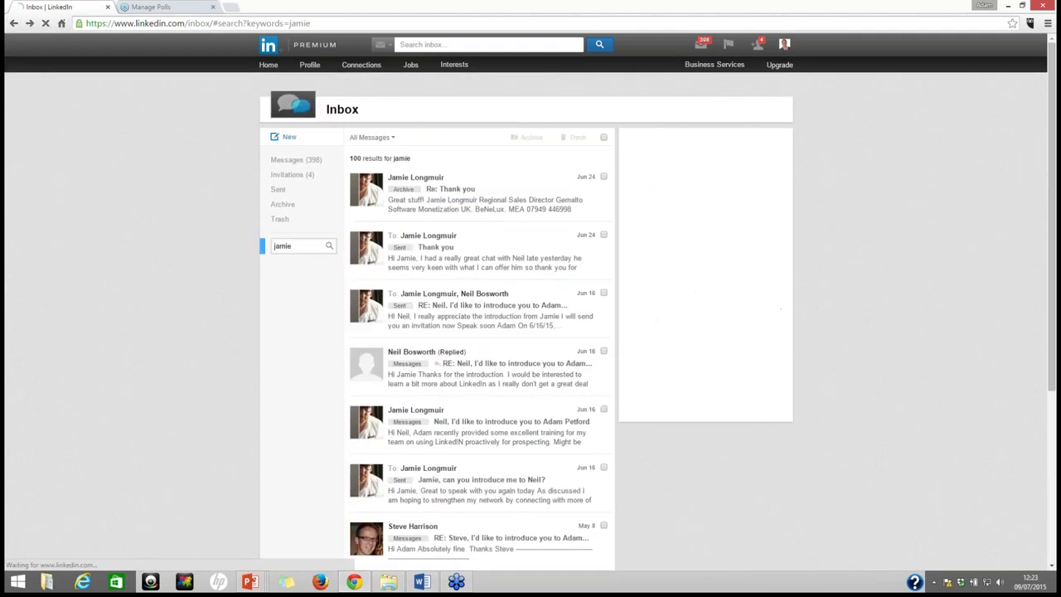
pyautogui.scroll(-3, 480, 331)
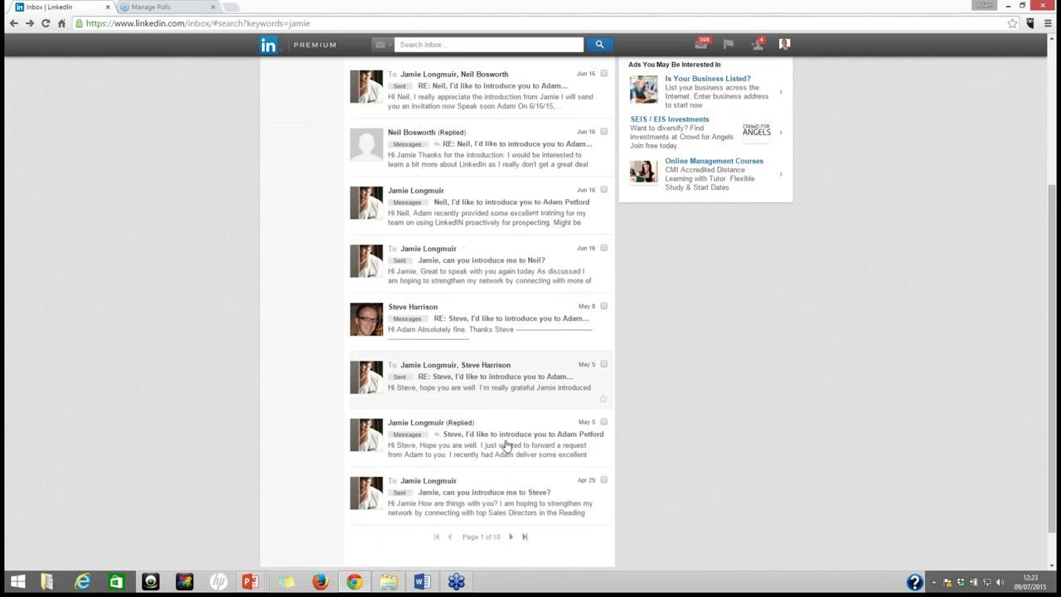
pyautogui.click(511, 439)
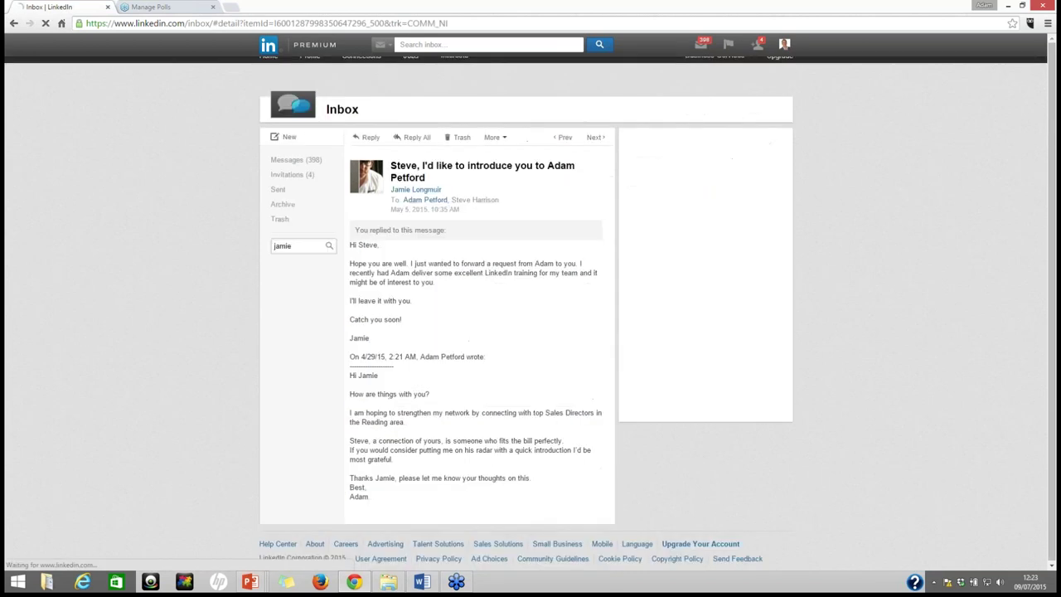
pyautogui.scroll(-2, 451, 198)
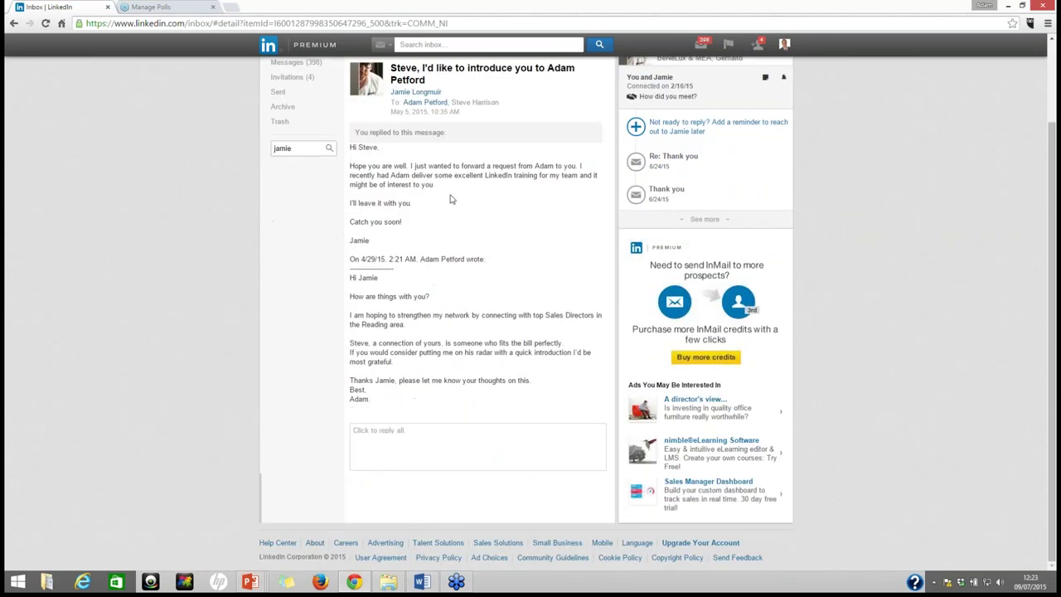
# Highlight the original introduction request and the introducer's forwarded note in the message to review them, and clear the selection
pyautogui.tripleClick(392, 401)
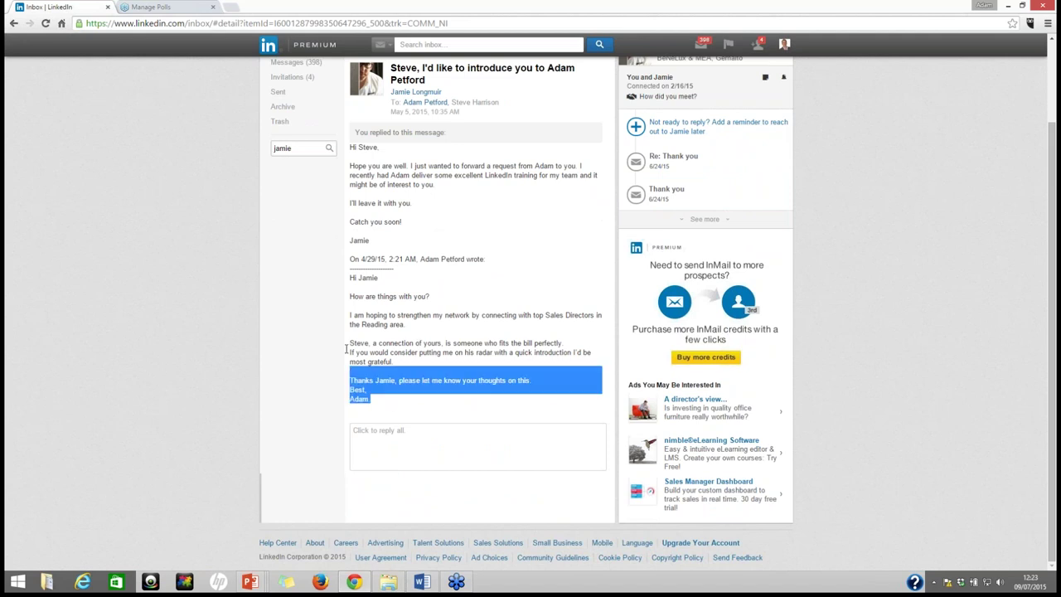
pyautogui.moveTo(345, 348); pyautogui.dragTo(348, 279)
pyautogui.click(390, 202)
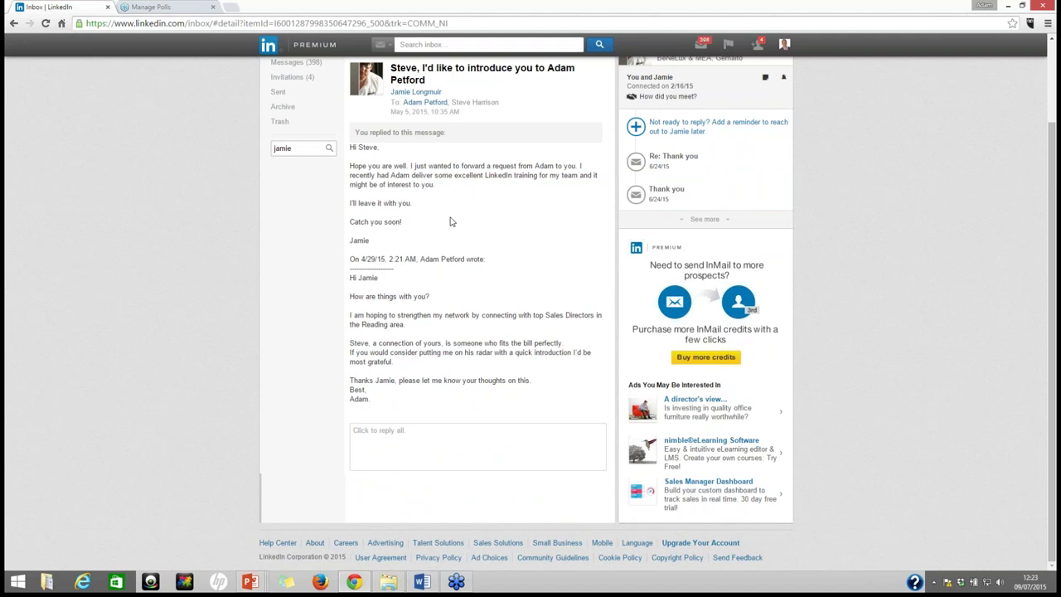
pyautogui.scroll(2, 452, 214)
pyautogui.moveTo(468, 163)
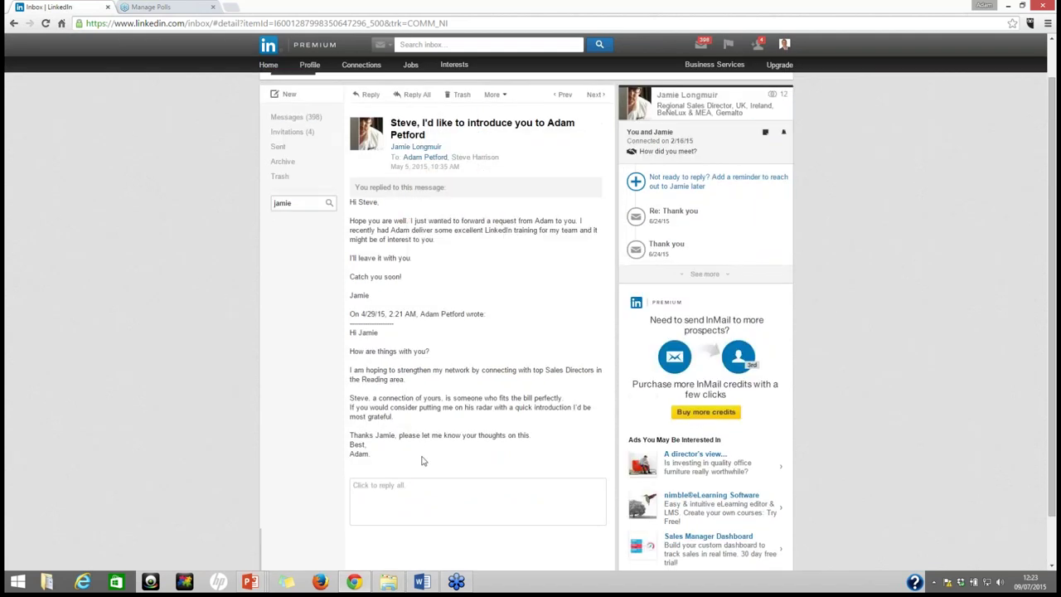
pyautogui.moveTo(375, 454); pyautogui.dragTo(344, 222)
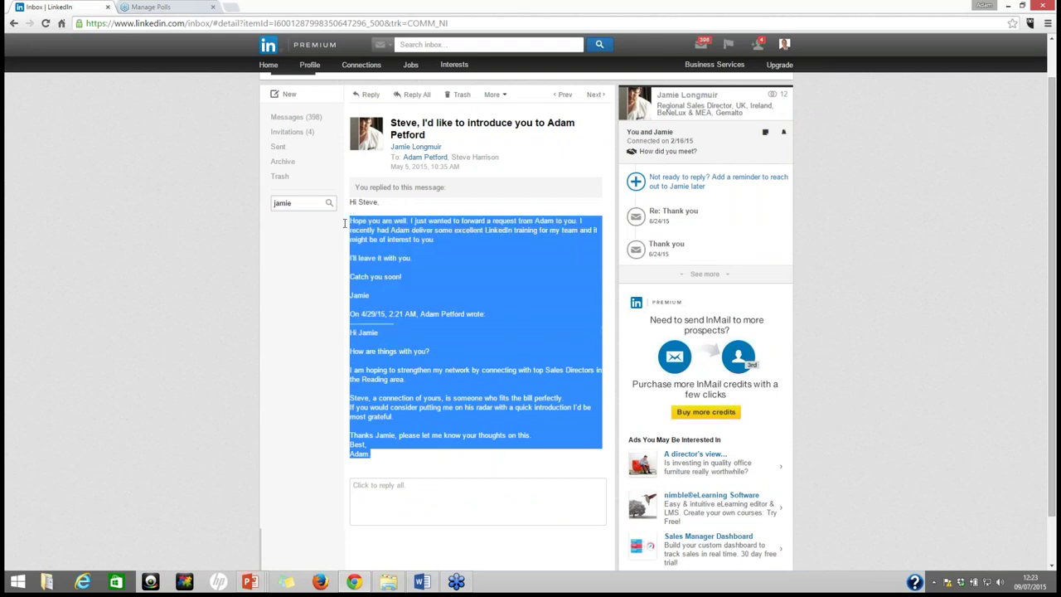
pyautogui.click(493, 286)
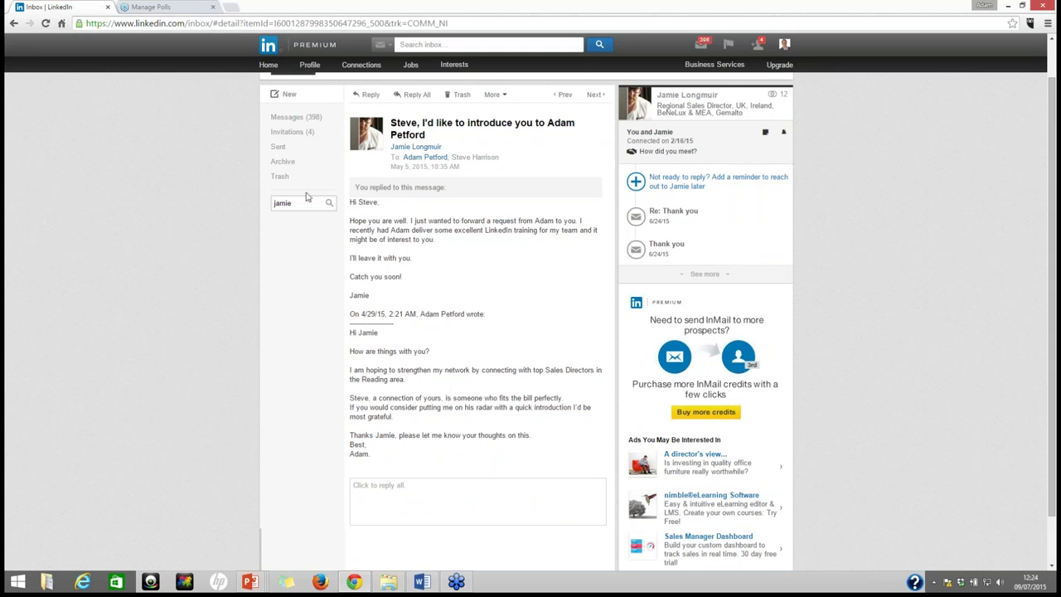
# Start a reply to all on the introduction message and copy the red response template from the LinkedIn Training Section 3 document in Word
pyautogui.click(416, 95)
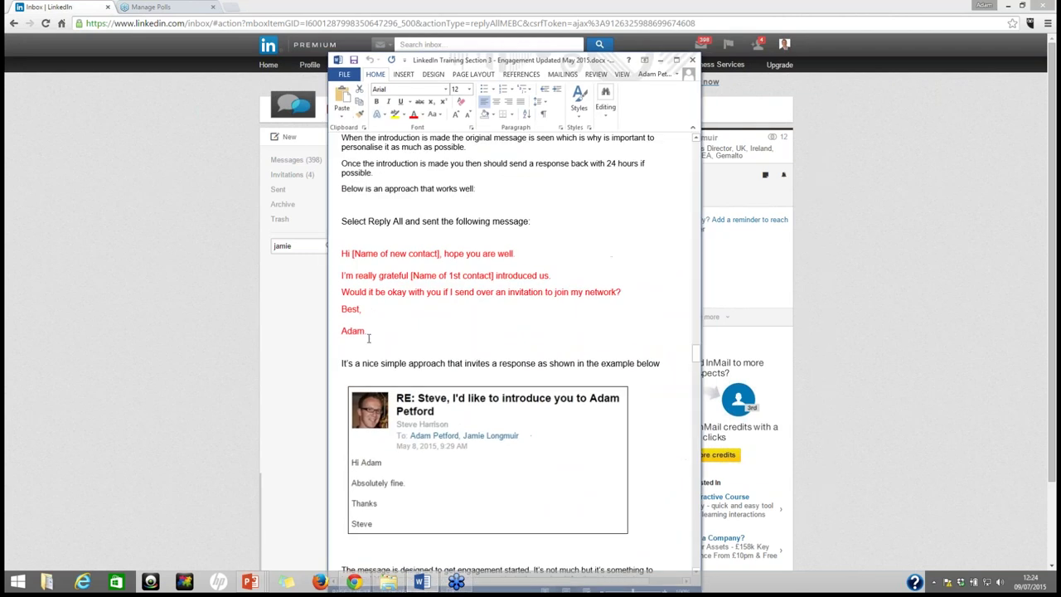
pyautogui.moveTo(367, 331); pyautogui.dragTo(342, 253)
pyautogui.rightClick(380, 271)
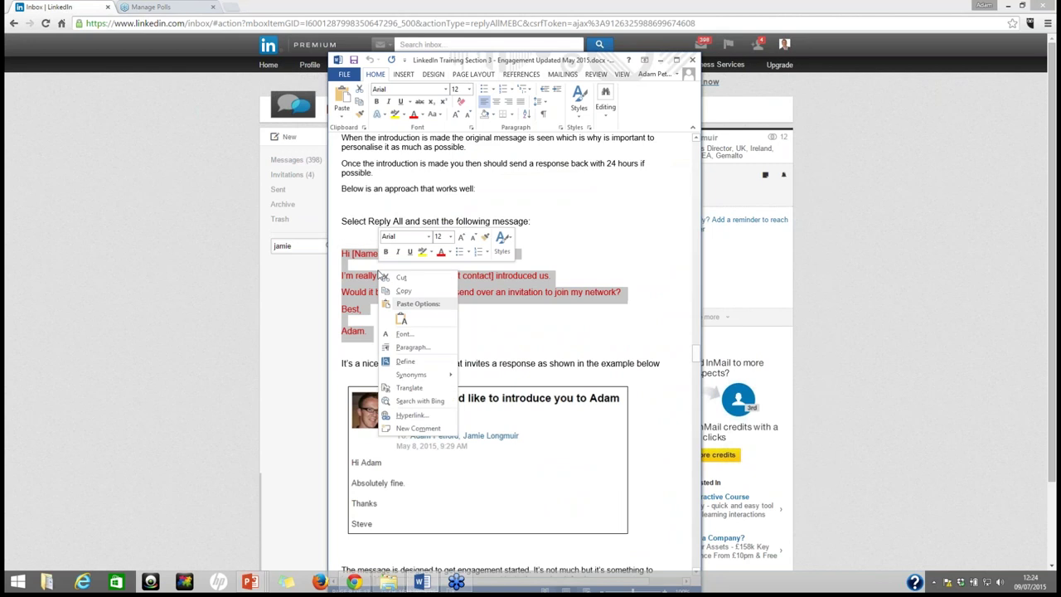
pyautogui.click(401, 291)
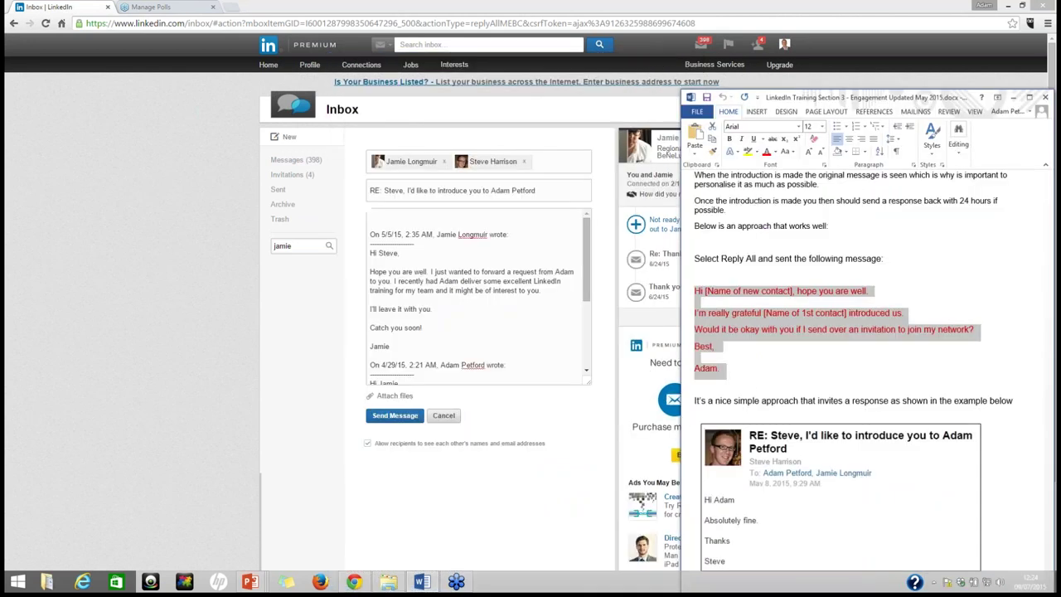
# Paste the response template into the reply-to-all message, discard the draft, and put the Word document away
pyautogui.click(388, 218)
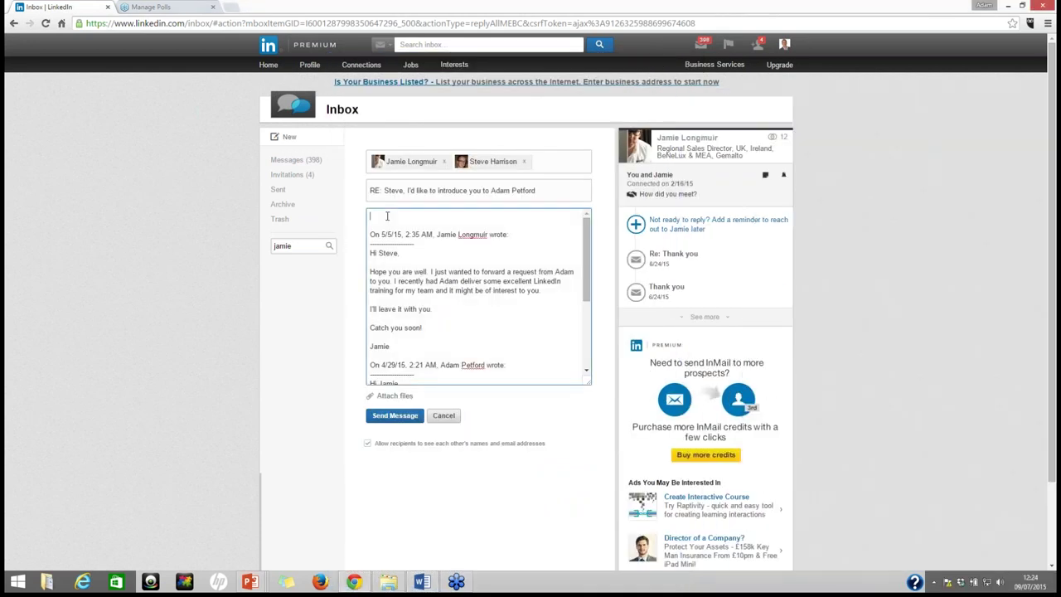
pyautogui.hotkey('ctrl', 'v')
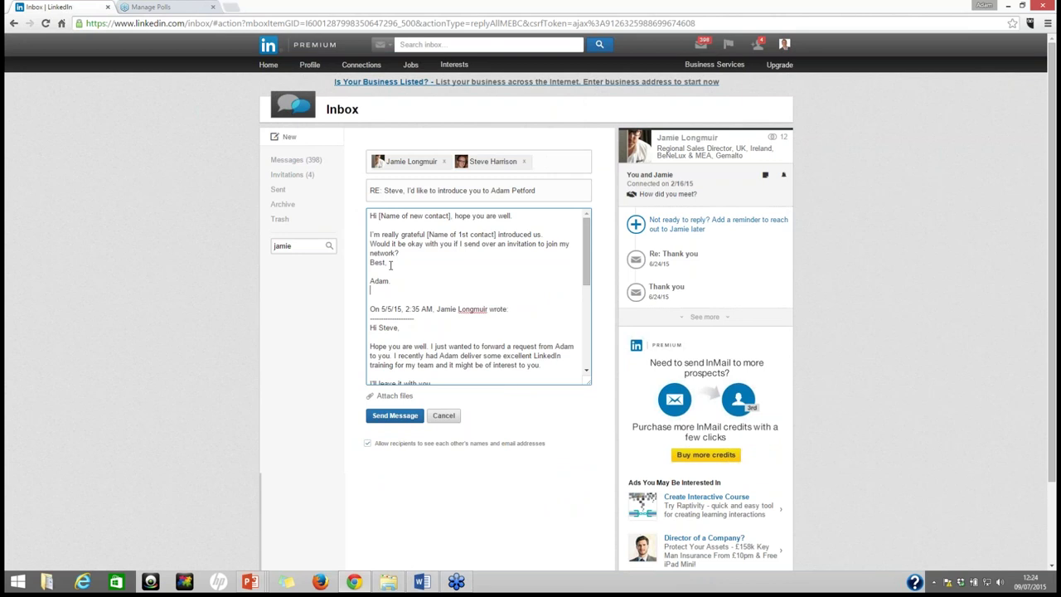
pyautogui.click(447, 417)
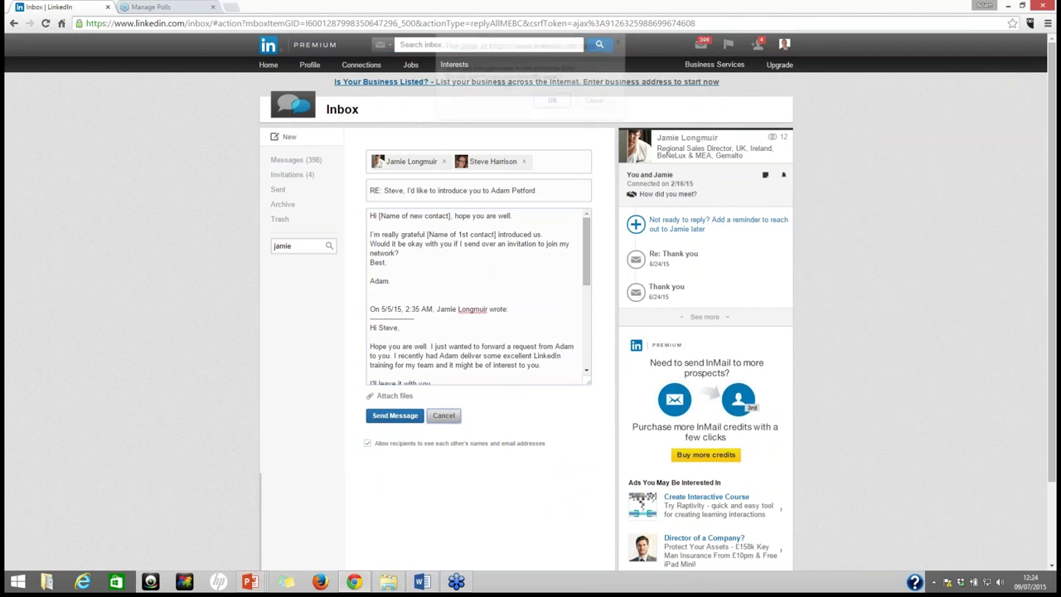
pyautogui.click(553, 102)
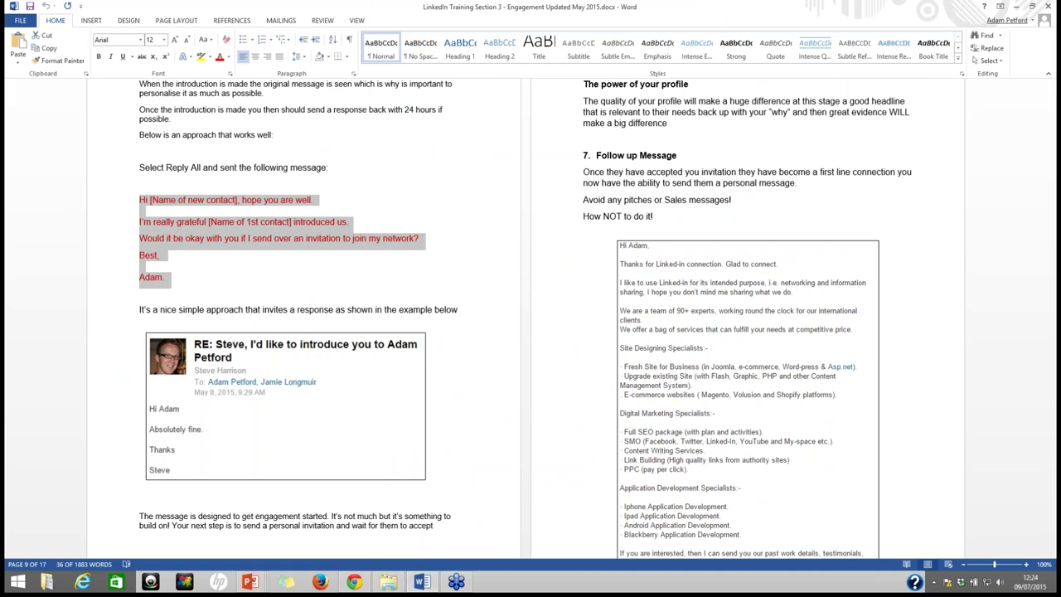
pyautogui.click(1032, 6)
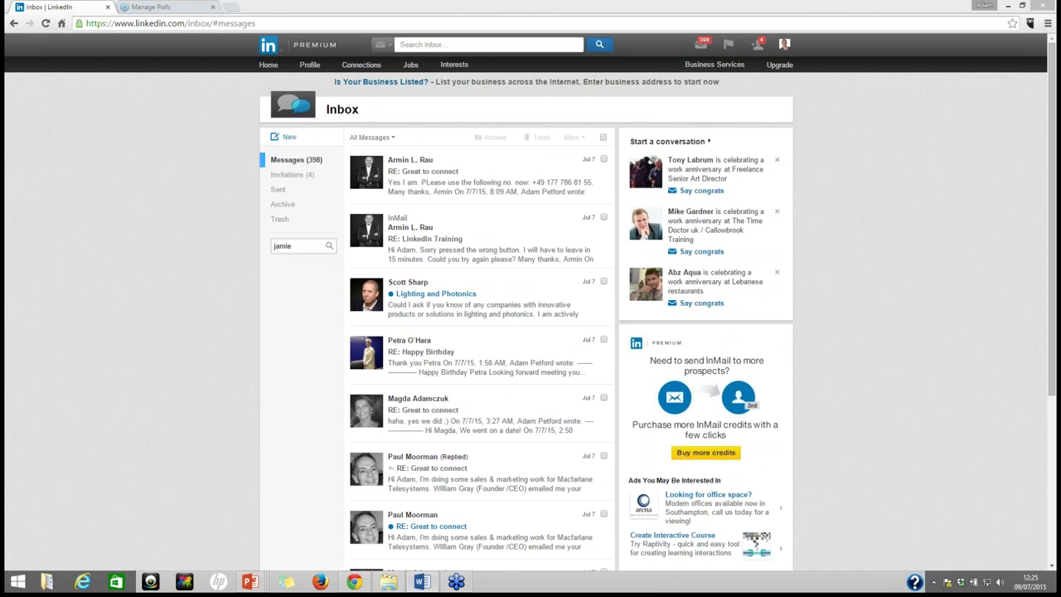
# Open the Keep in Touch list of connections and open the profile of the Director/Shareholder at Future Employment
pyautogui.moveTo(367, 72)
pyautogui.click(309, 65)
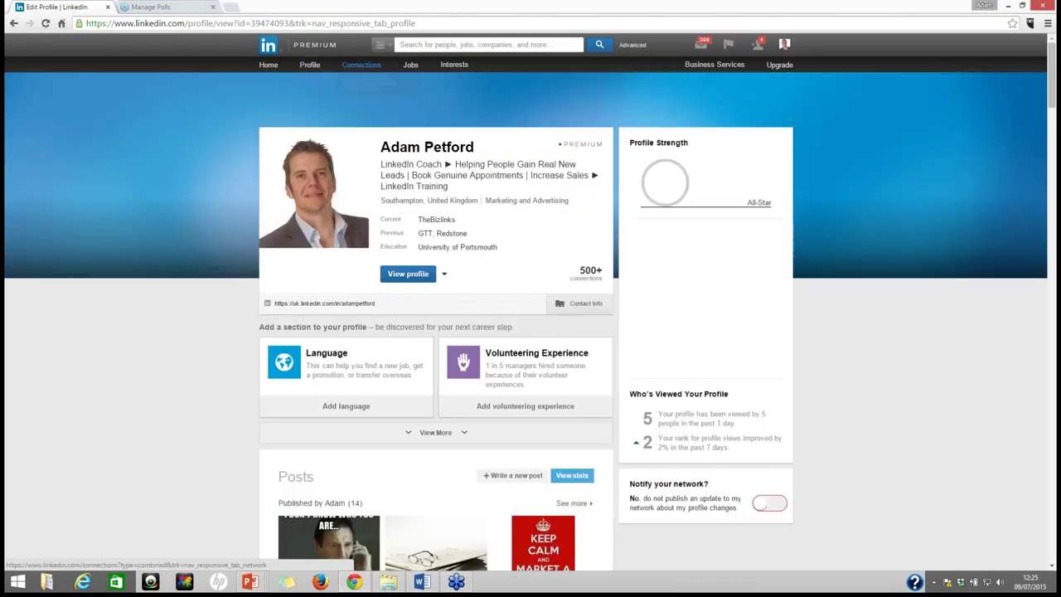
pyautogui.moveTo(362, 71)
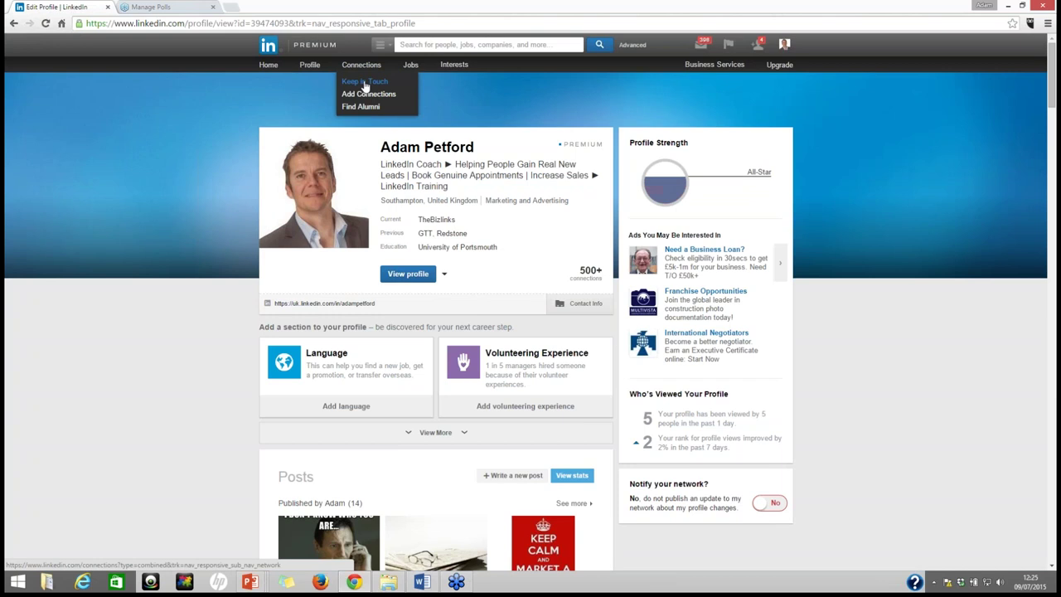
pyautogui.click(365, 83)
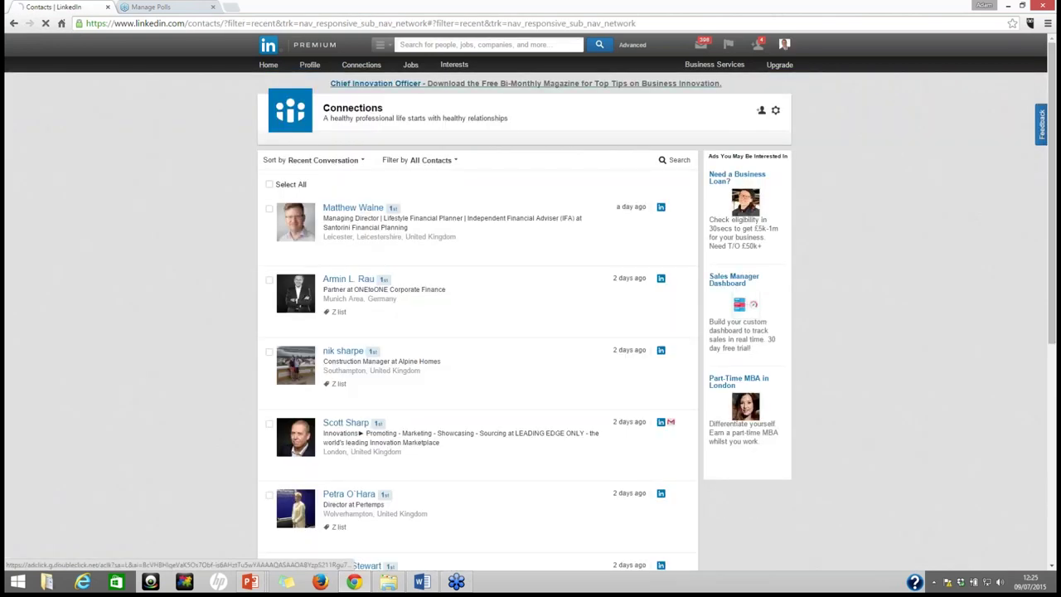
pyautogui.scroll(-2, 548, 287)
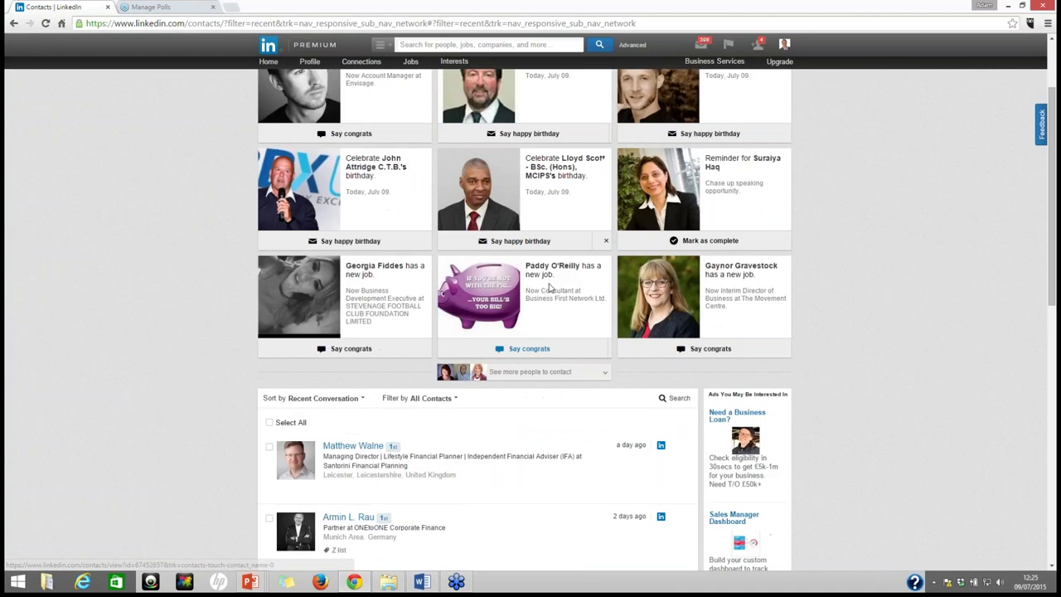
pyautogui.scroll(-3, 548, 286)
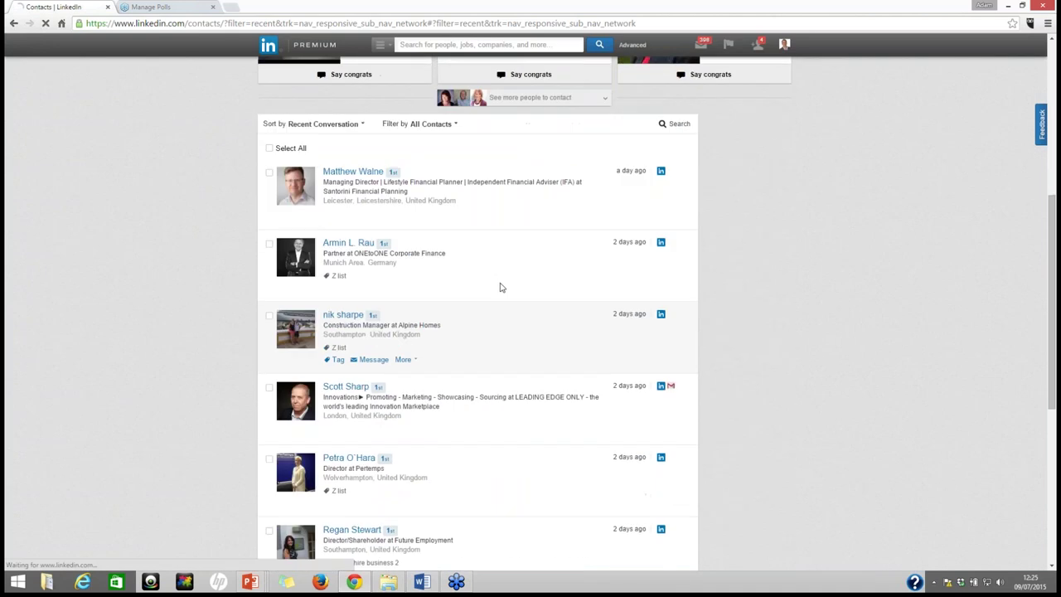
pyautogui.scroll(-2, 365, 464)
pyautogui.click(352, 416)
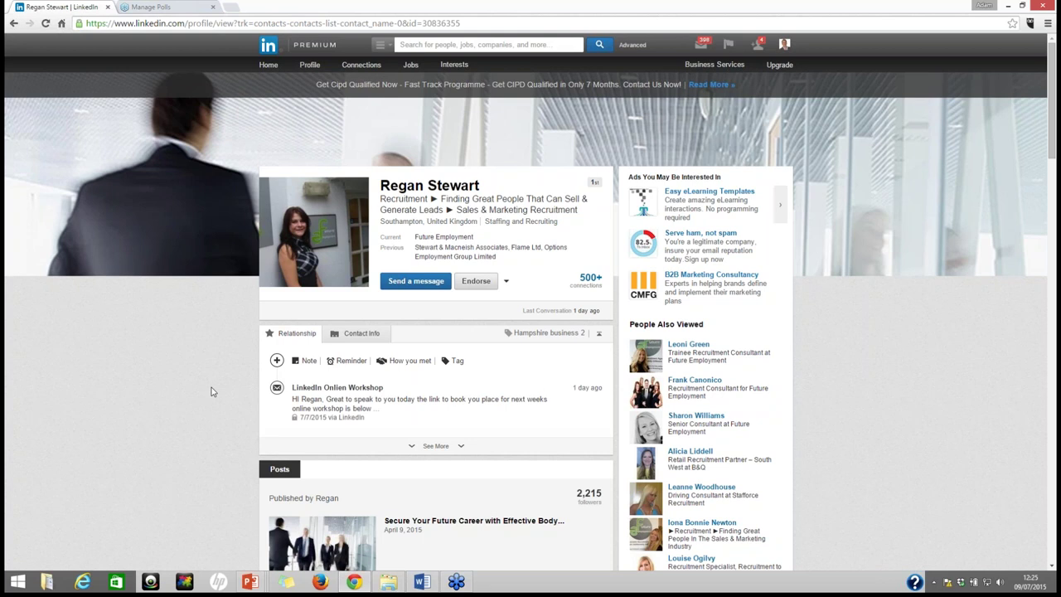
# Start a message to this contact and copy the red thank-you template under "Take an easy first step" from the Word training document
pyautogui.click(416, 284)
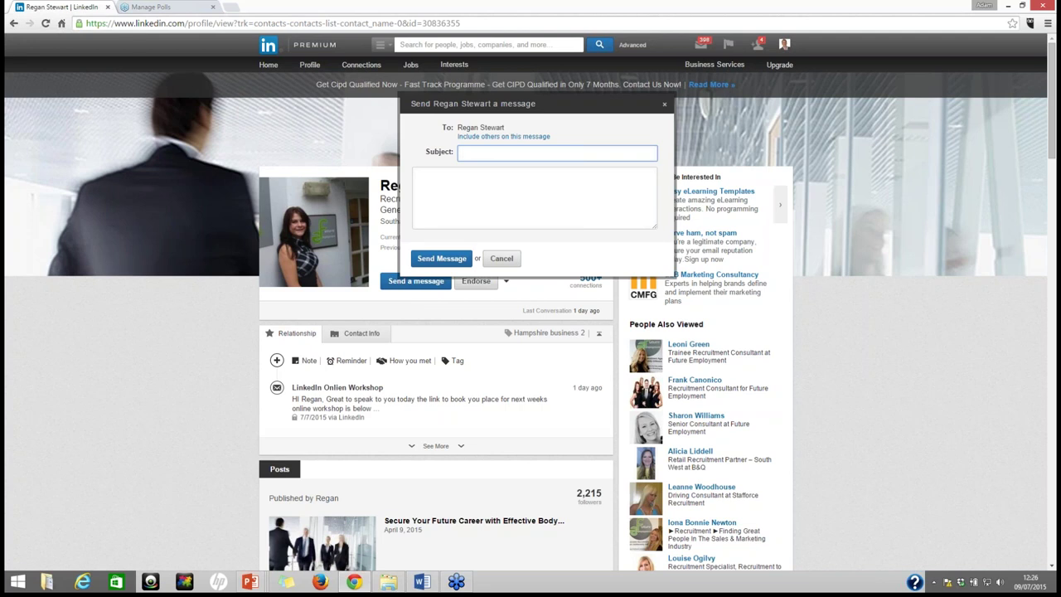
pyautogui.click(421, 582)
pyautogui.scroll(-15, 583, 294)
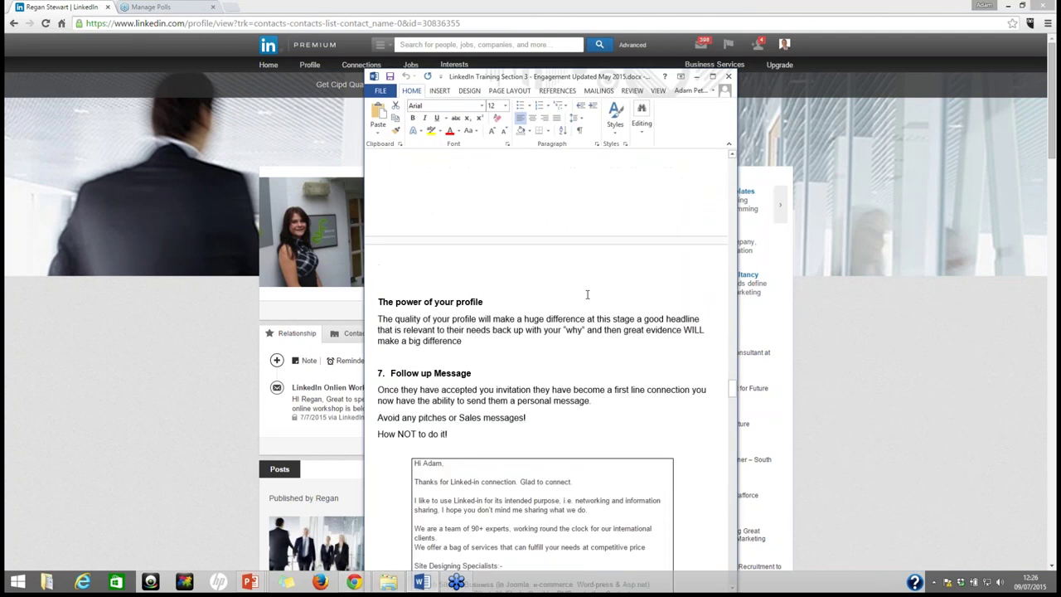
pyautogui.scroll(5, 593, 311)
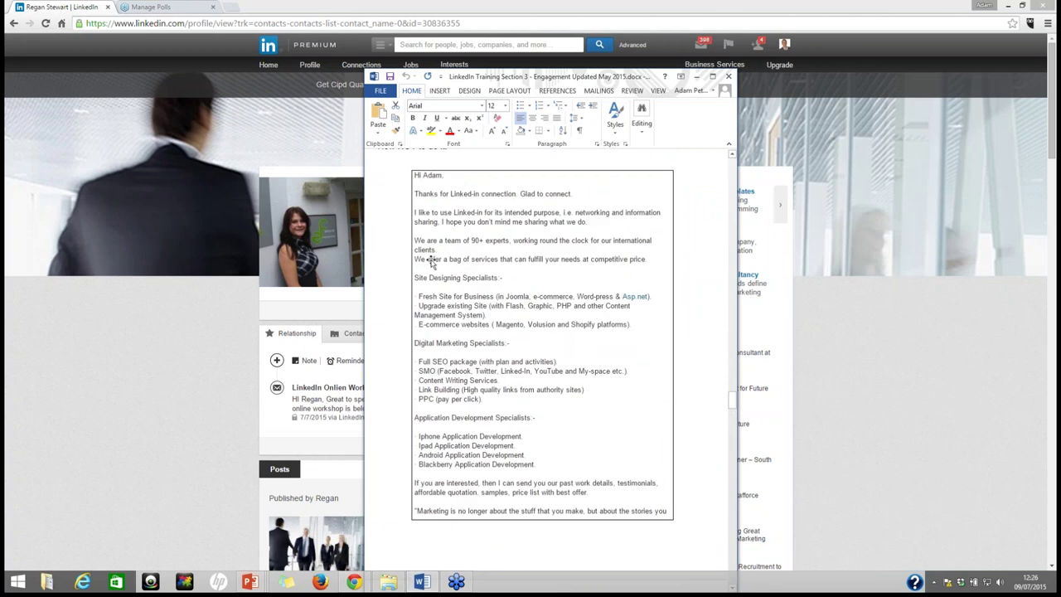
pyautogui.scroll(-10, 510, 270)
pyautogui.scroll(-6, 536, 319)
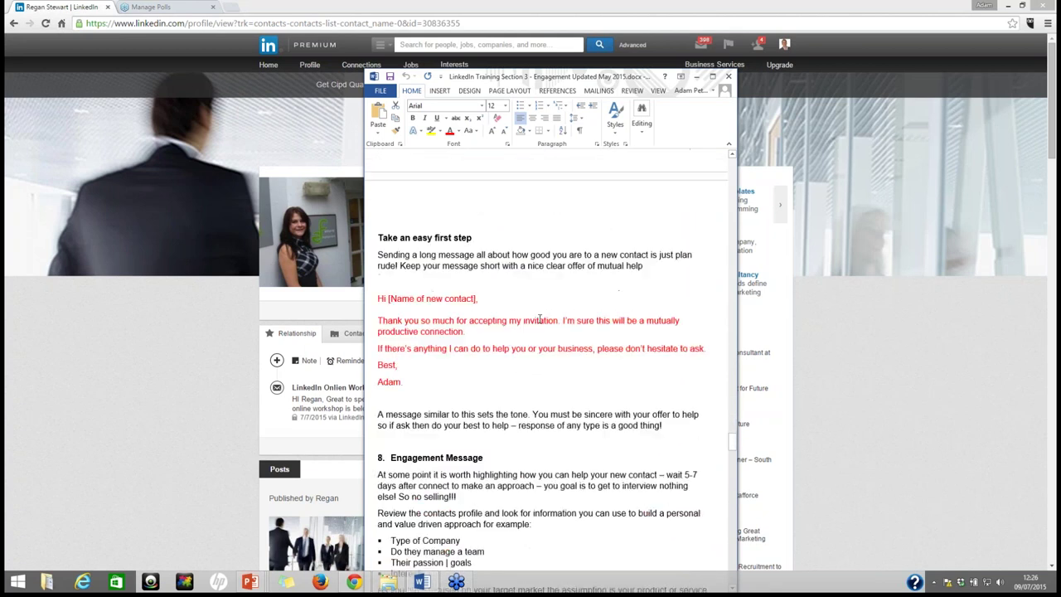
pyautogui.moveTo(415, 332); pyautogui.dragTo(377, 242)
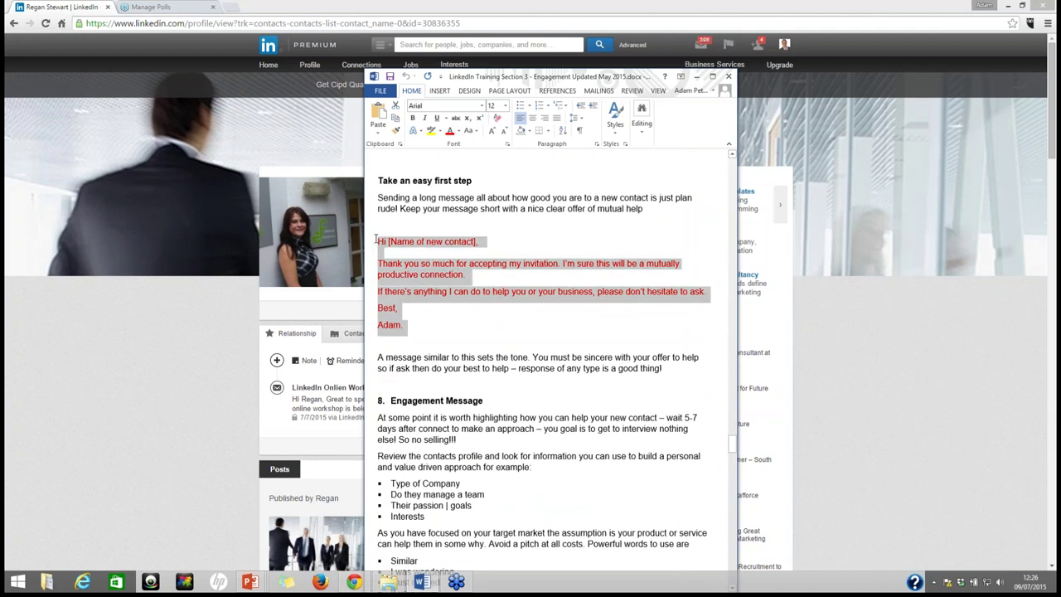
pyautogui.rightClick(387, 241)
pyautogui.click(415, 258)
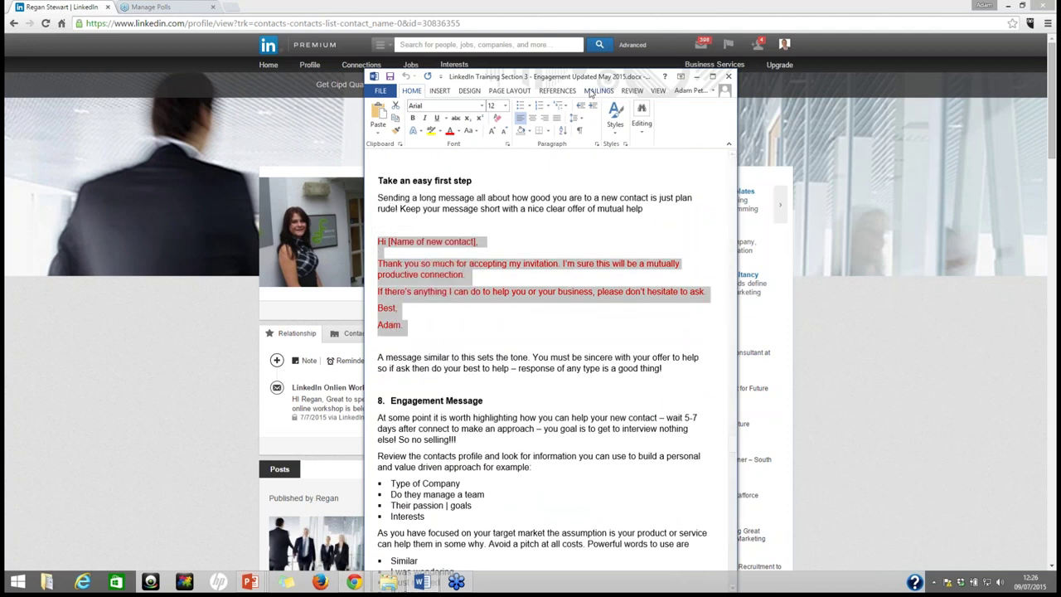
pyautogui.click(728, 76)
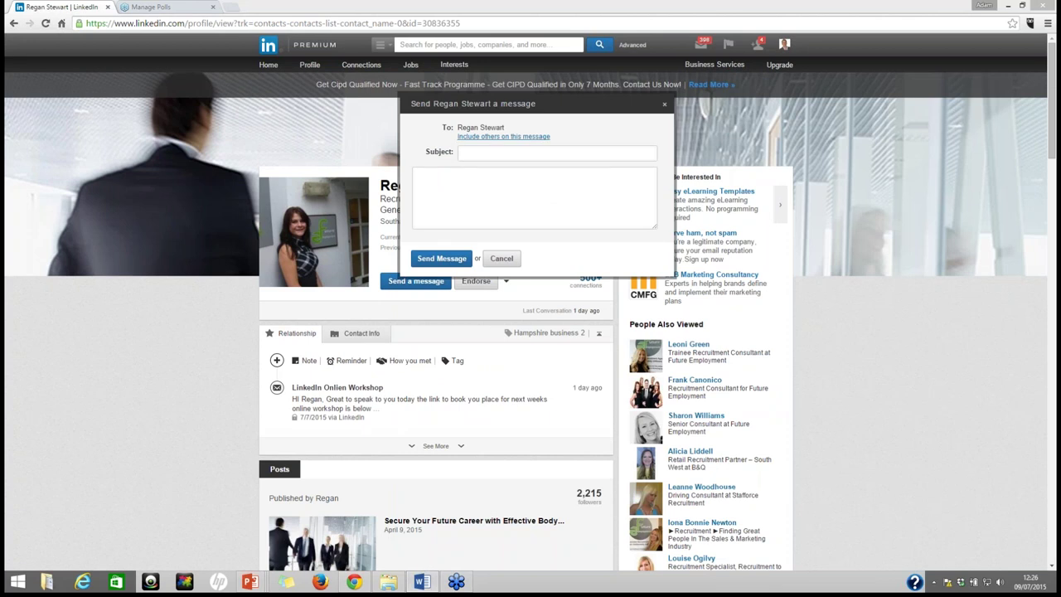
# Paste the thank-you template into the message body, enter the subject "Great to connect", and cancel the message without sending it
pyautogui.click(497, 183)
pyautogui.hotkey('ctrl', 'v')
pyautogui.scroll(3, 506, 204)
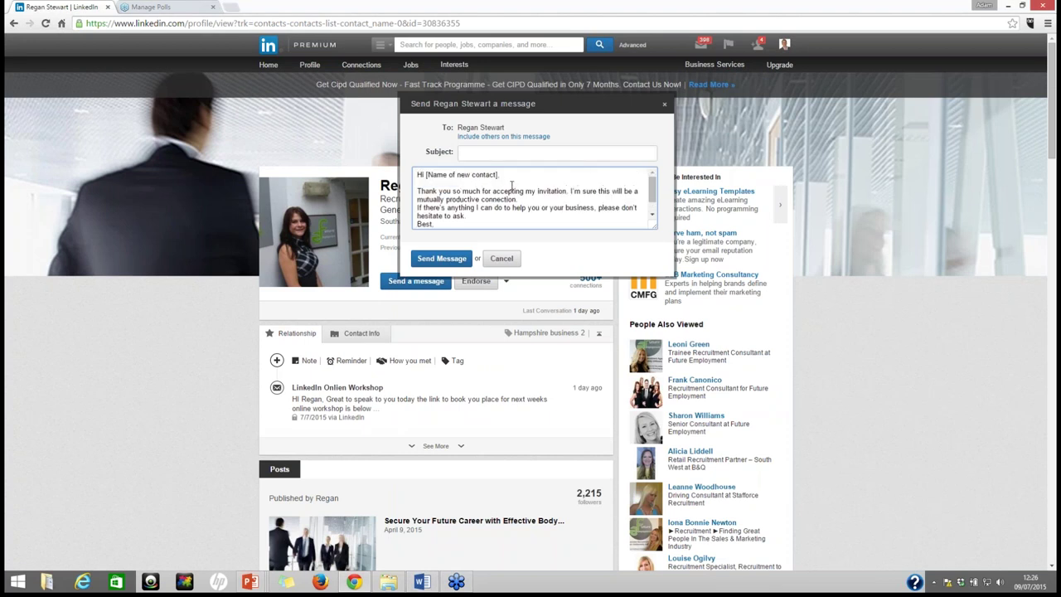
pyautogui.click(503, 154)
pyautogui.write('Great to con')
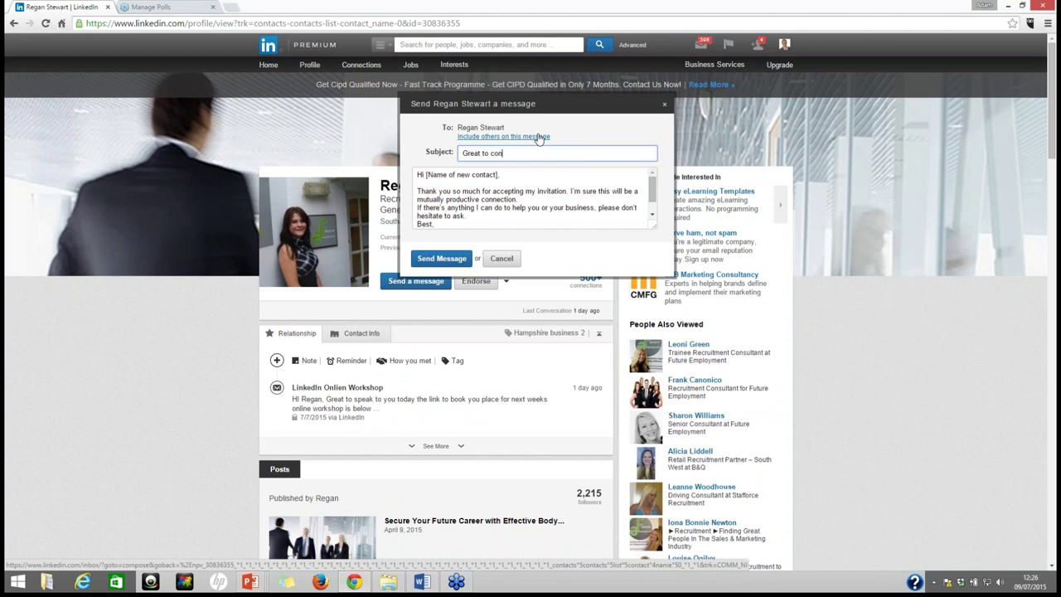
pyautogui.press('BackSpace')
pyautogui.write('nnect')
pyautogui.click(506, 260)
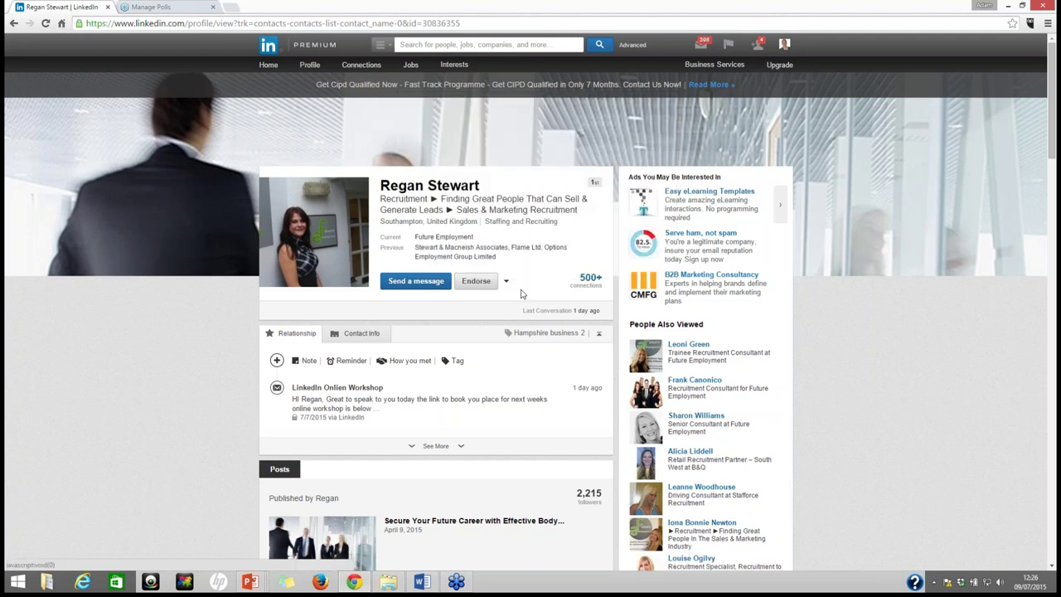
# Add the Hotlist tag to the contact's profile and save the tag selection
pyautogui.click(455, 361)
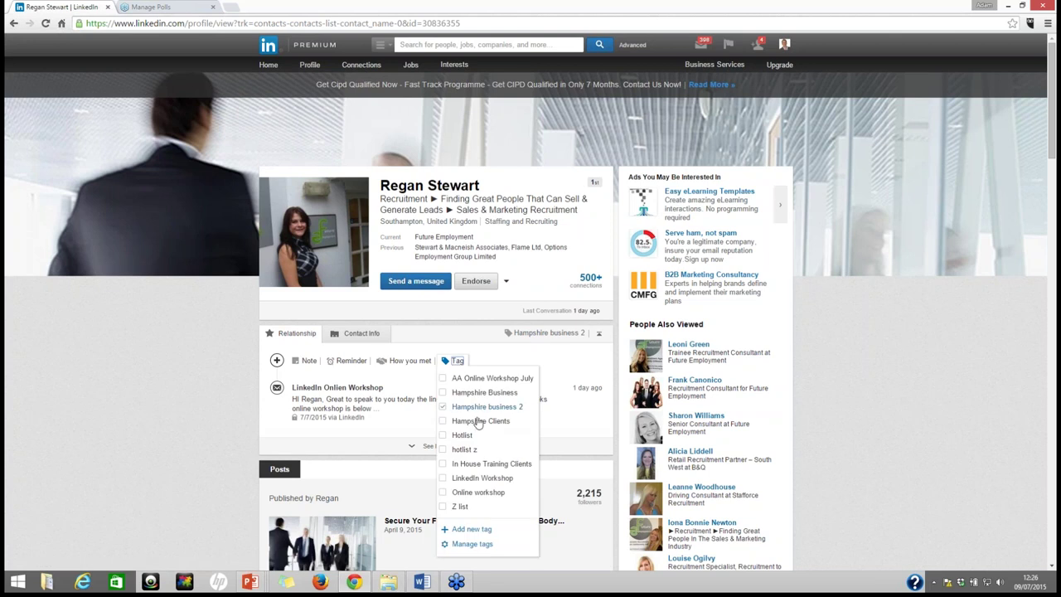
pyautogui.click(443, 436)
pyautogui.scroll(-1, 514, 451)
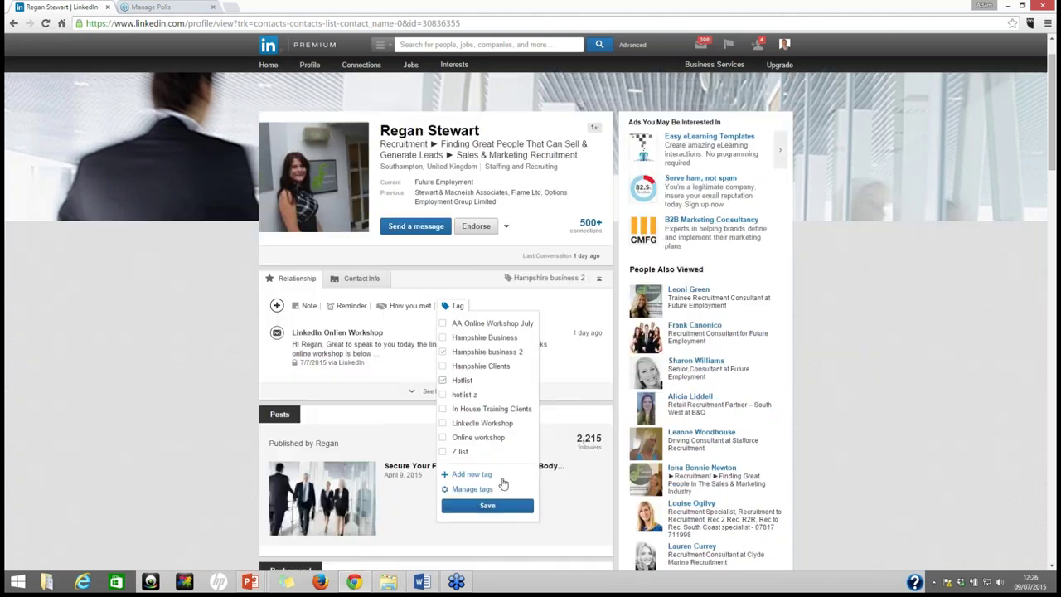
pyautogui.click(497, 507)
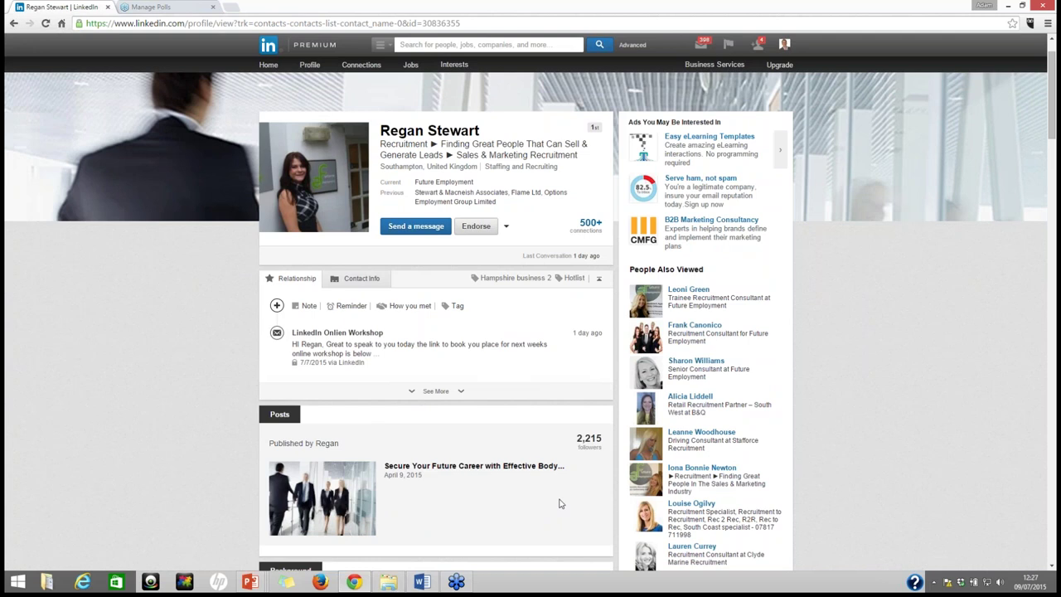
# Return to the Keep in Touch list of connections and filter the contacts by the Hotlist tag
pyautogui.click(298, 70)
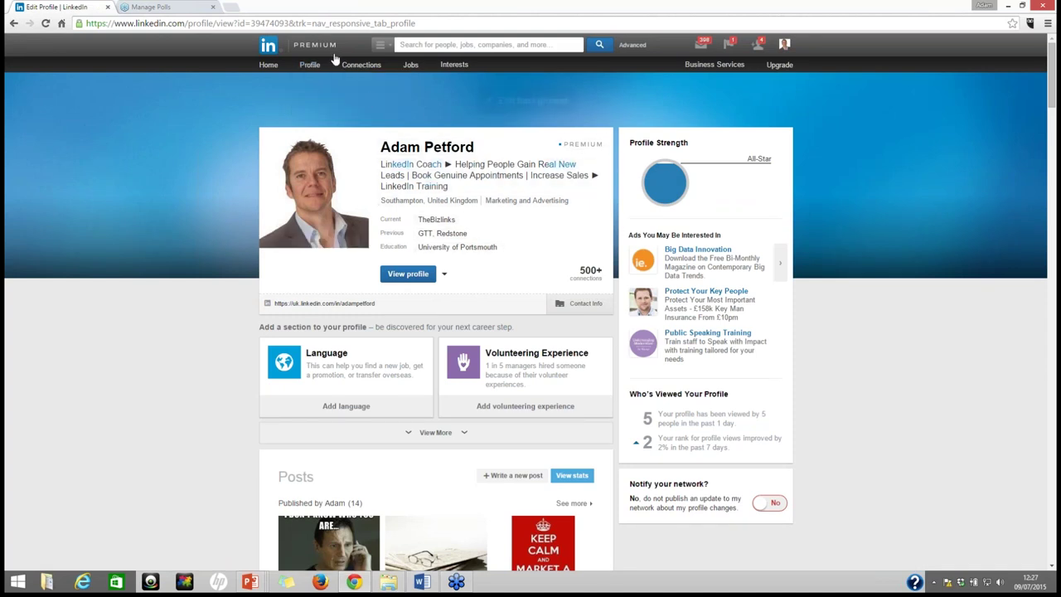
pyautogui.click(365, 81)
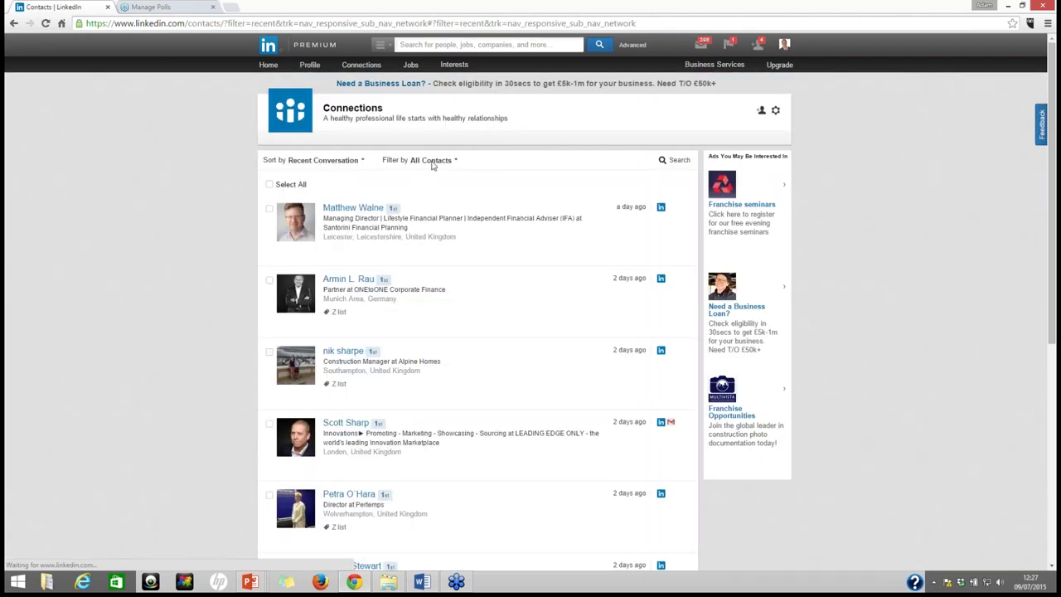
pyautogui.click(432, 161)
pyautogui.scroll(-3, 411, 241)
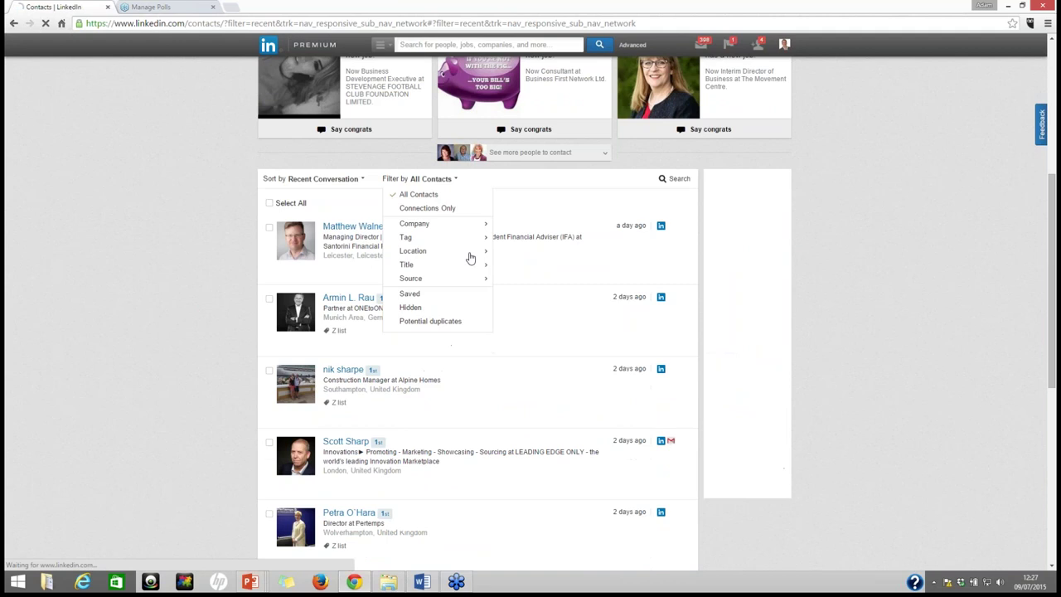
pyautogui.click(414, 241)
pyautogui.click(415, 263)
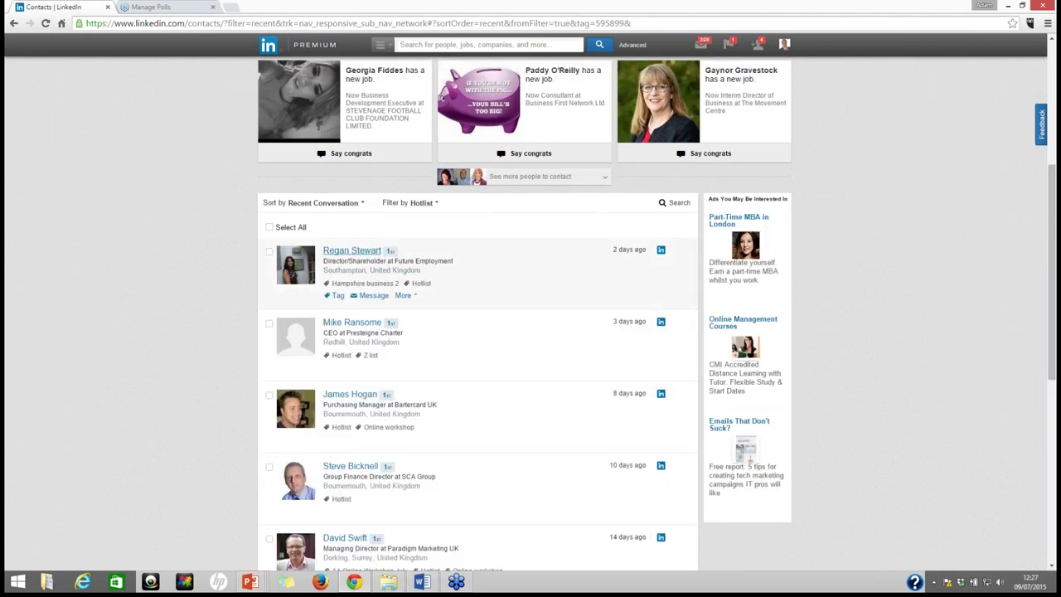
# Open the profile of the Future Employment contact from the Hotlist and review its relationship, posts and summary sections
pyautogui.click(351, 251)
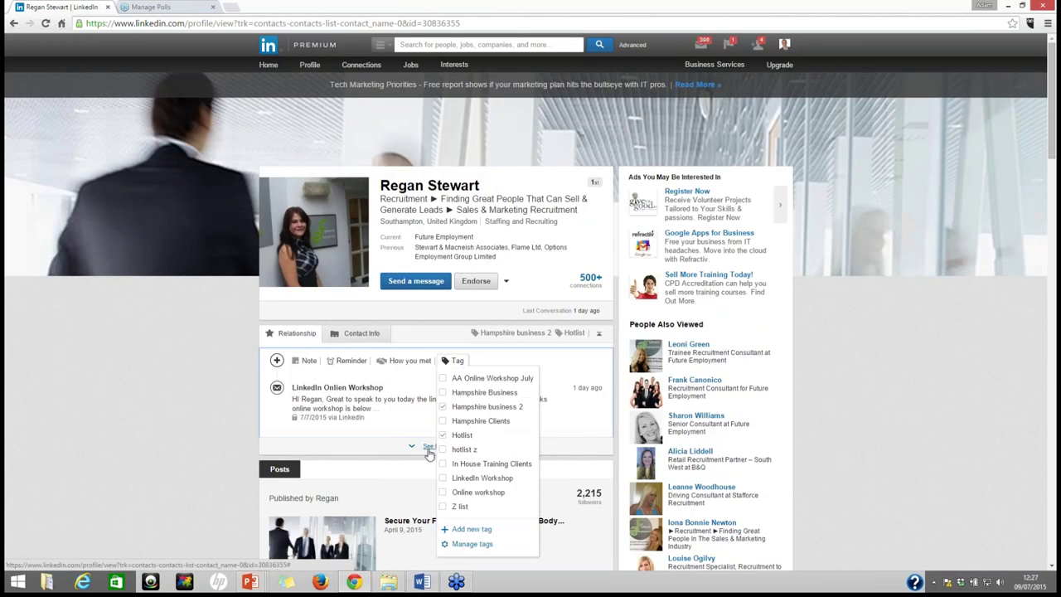
pyautogui.click(430, 454)
pyautogui.scroll(-2, 432, 451)
pyautogui.scroll(-3, 432, 447)
pyautogui.click(440, 438)
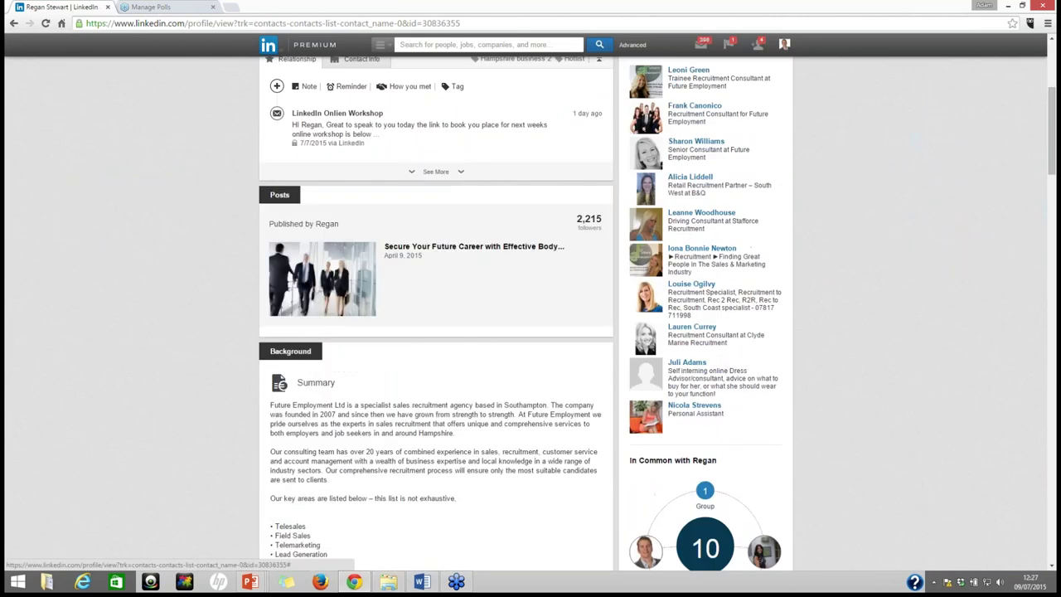
pyautogui.scroll(3, 430, 348)
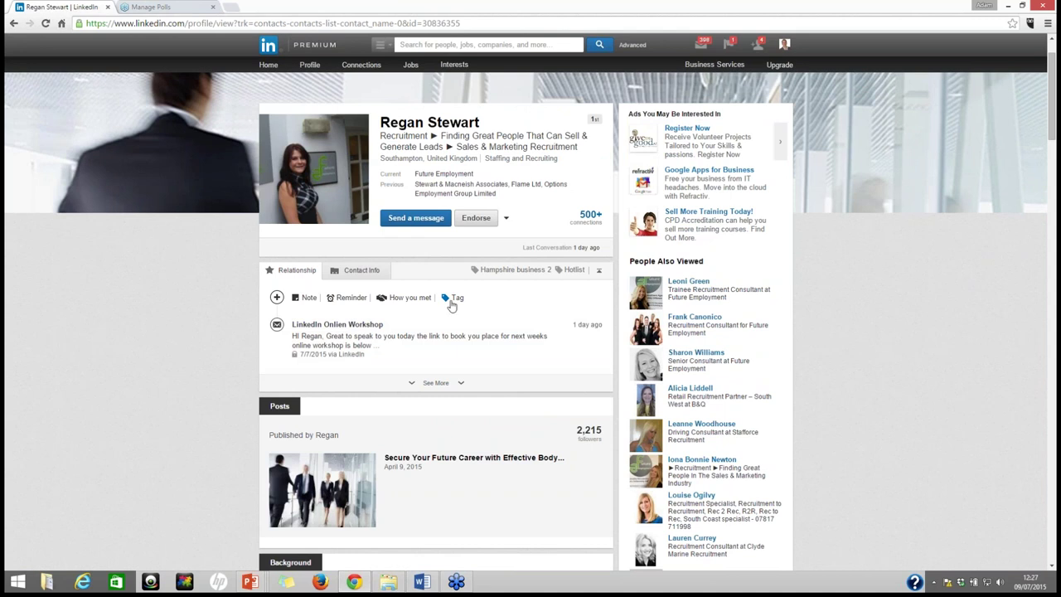
# Start a new message to the contact and look up the red engagement message example in the Word training document
pyautogui.click(417, 219)
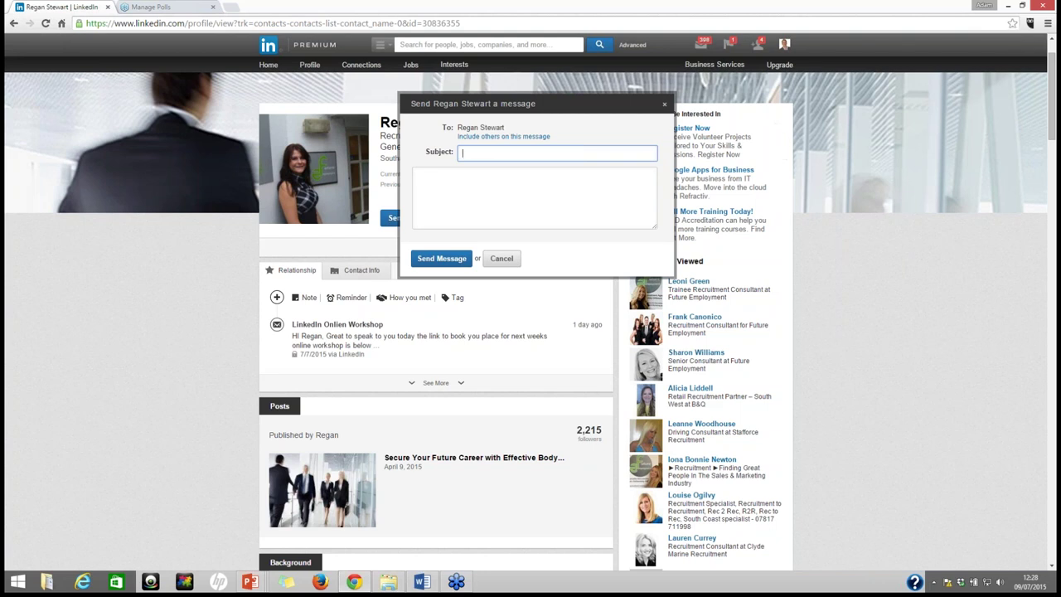
pyautogui.click(422, 581)
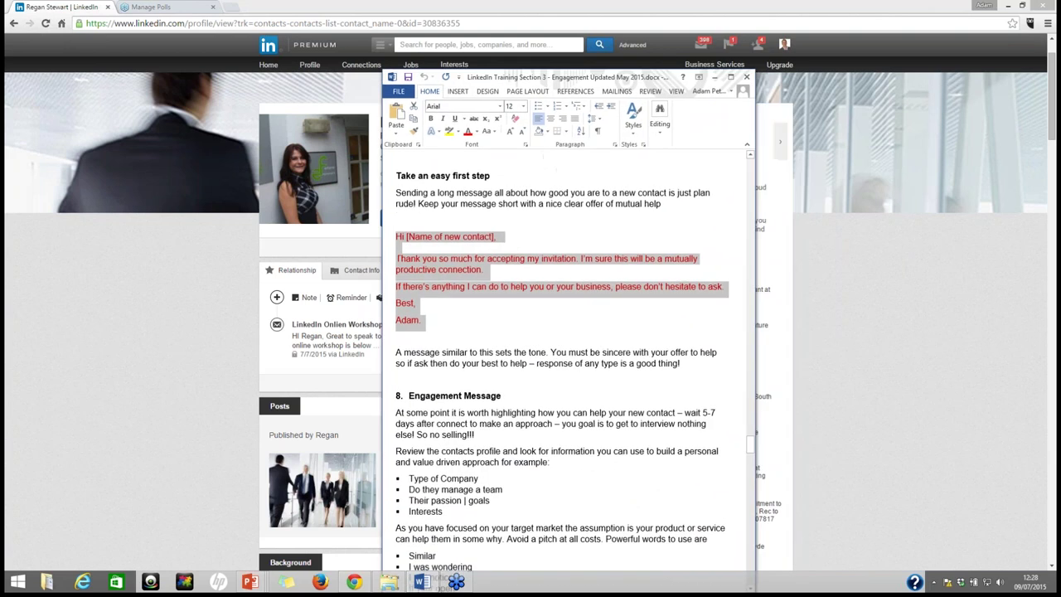
pyautogui.scroll(-12, 610, 521)
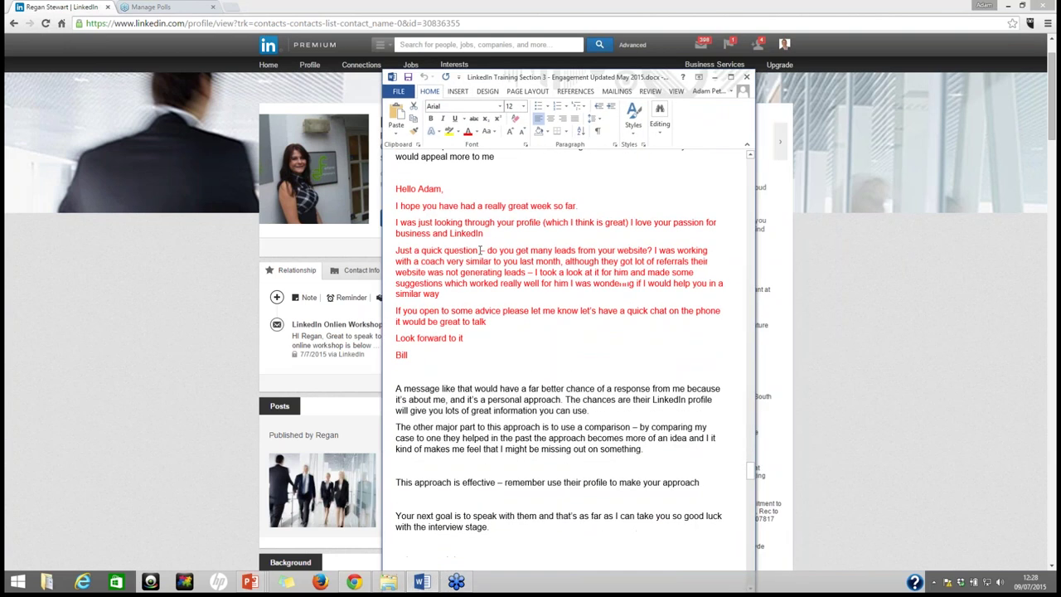
pyautogui.click(714, 77)
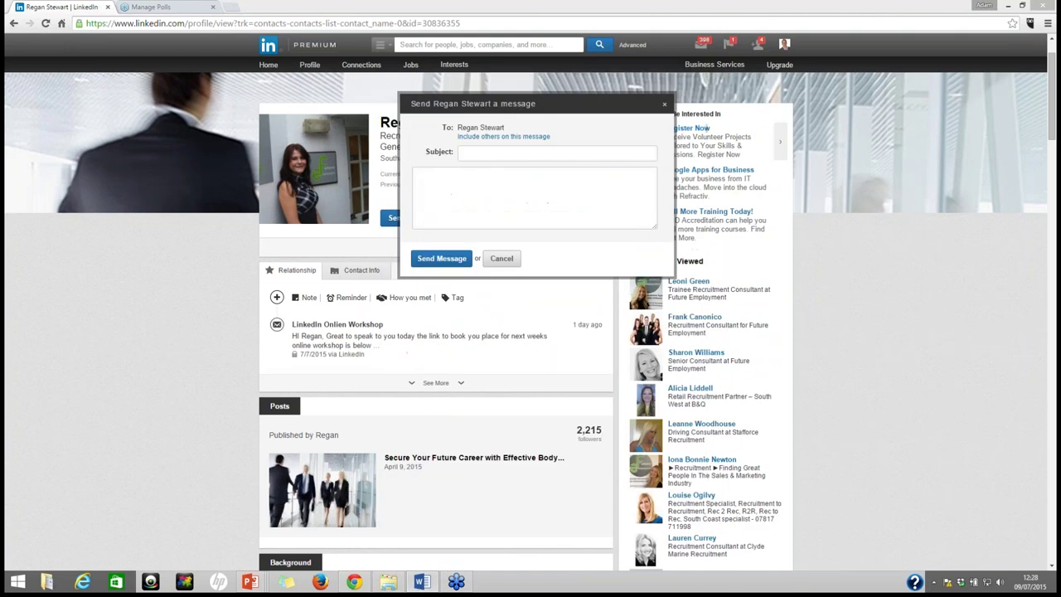
# Close the blank message and review the contact's profile for personal details in the summary, experience, skills and recommendations sections
pyautogui.click(664, 105)
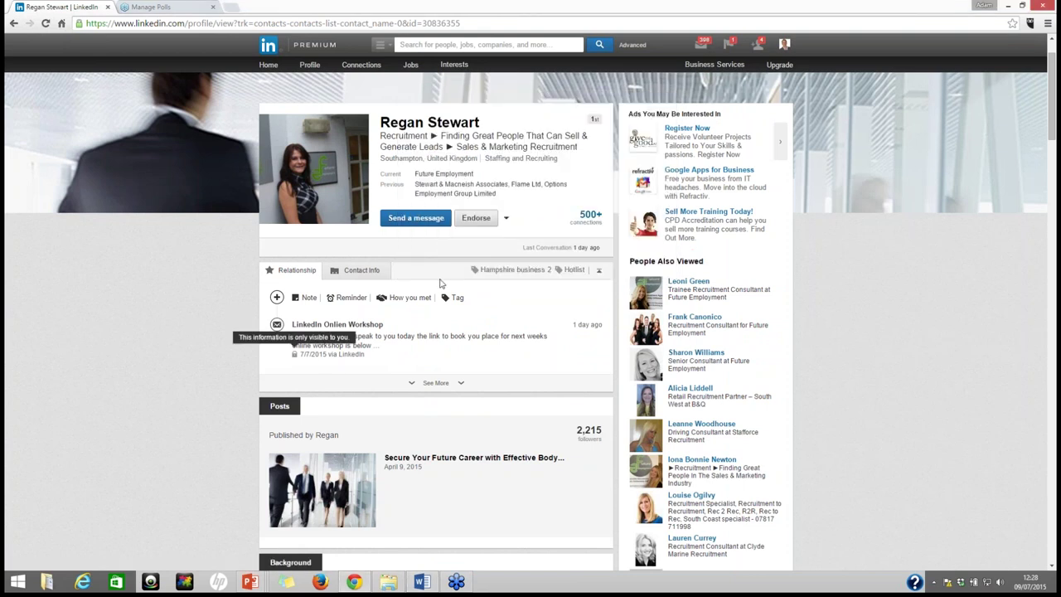
pyautogui.scroll(-3, 440, 332)
pyautogui.scroll(-4, 440, 332)
pyautogui.scroll(3, 437, 334)
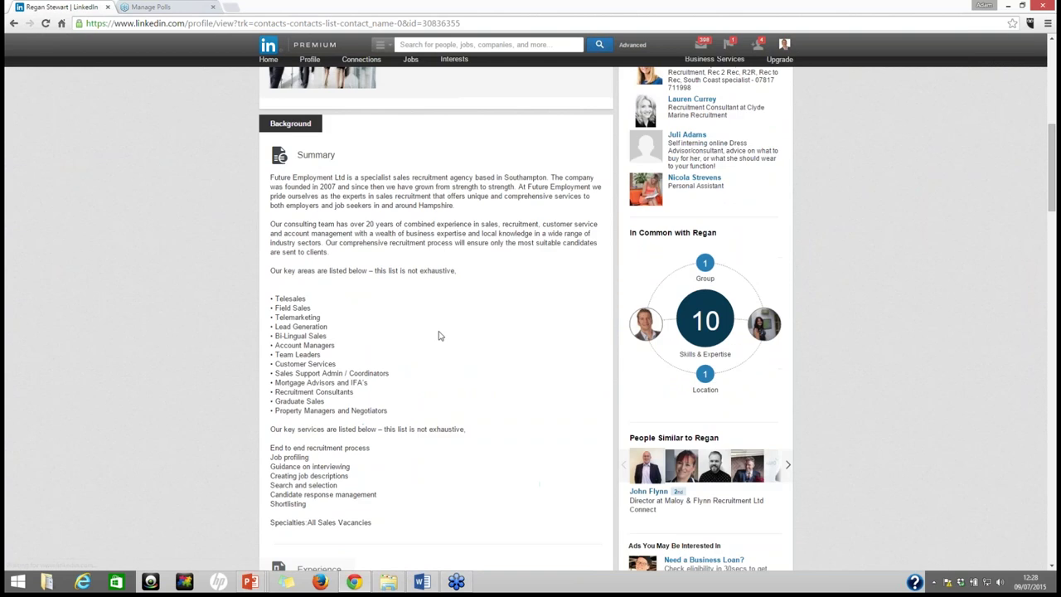
pyautogui.scroll(-14, 445, 319)
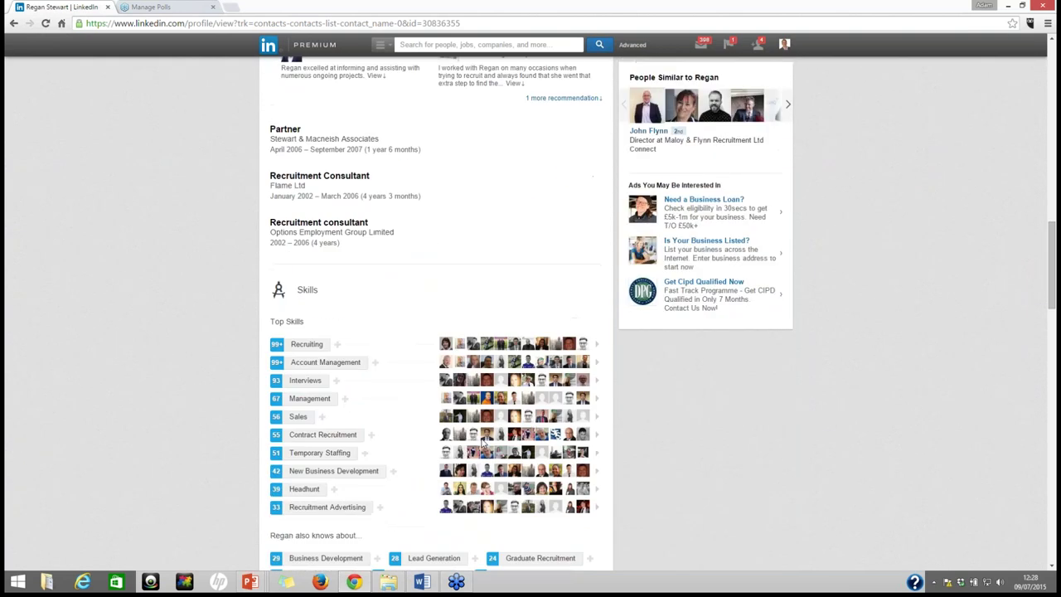
pyautogui.scroll(-5, 473, 433)
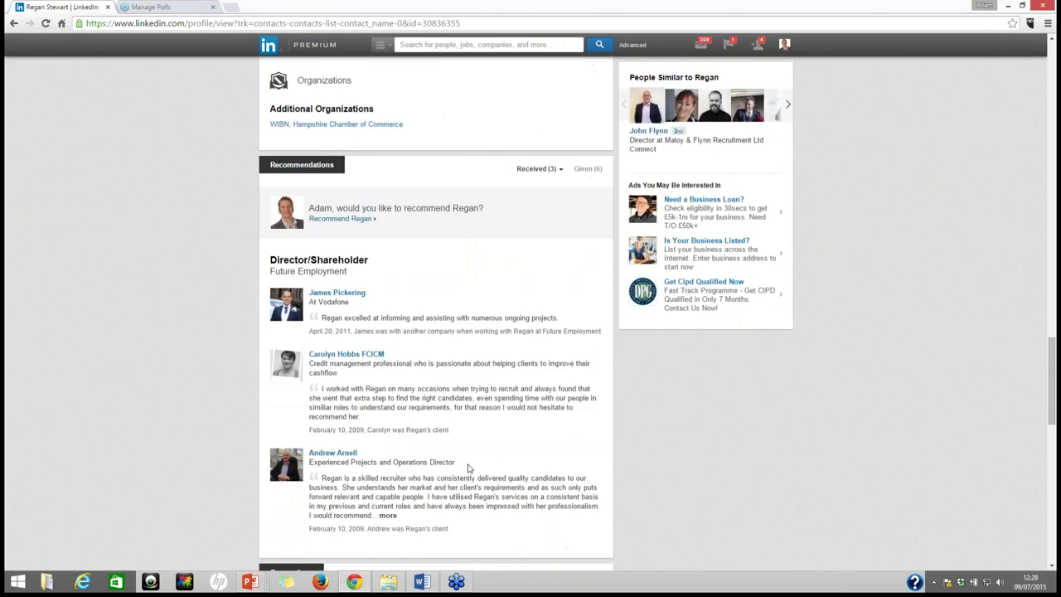
pyautogui.scroll(4, 468, 471)
pyautogui.scroll(5, 468, 470)
pyautogui.moveTo(472, 497)
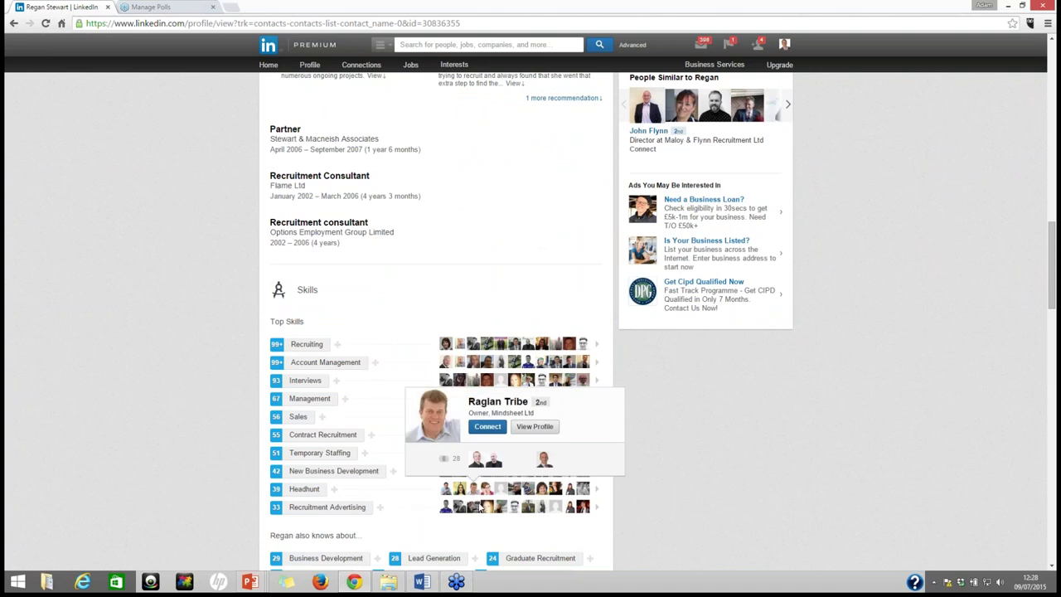
pyautogui.scroll(10, 472, 498)
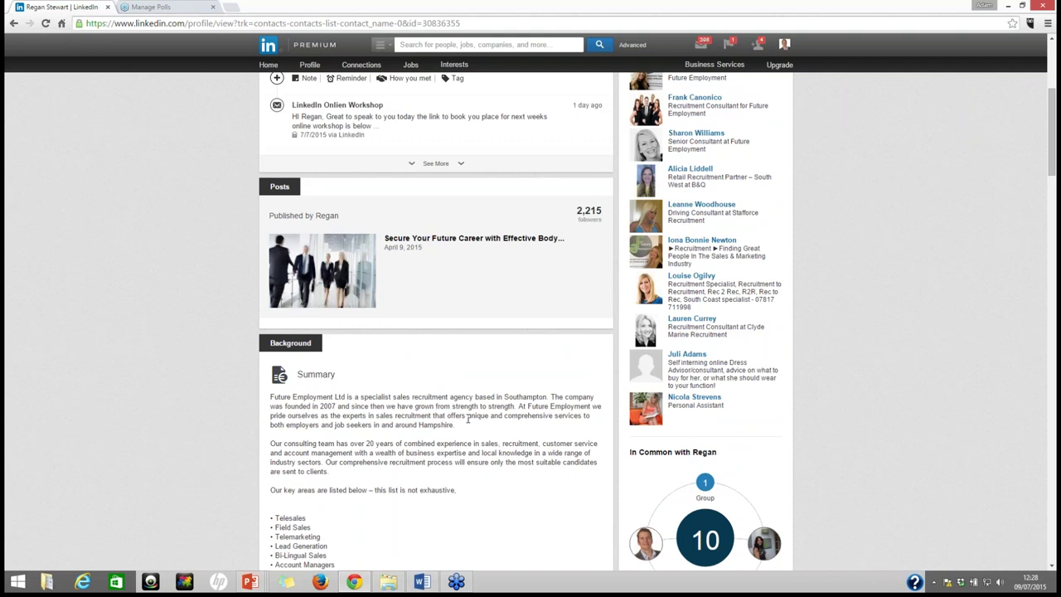
pyautogui.scroll(4, 468, 418)
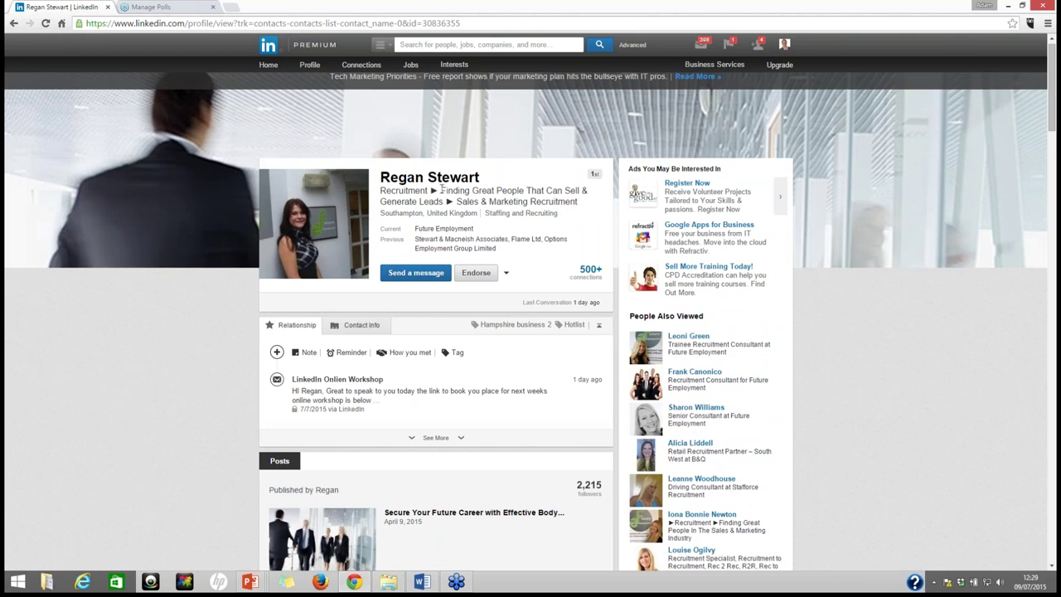
# Copy the headline phrase "Finding Great People That Can Sell & Generate Leads" into a new message to the contact
pyautogui.moveTo(441, 190); pyautogui.dragTo(443, 201)
pyautogui.rightClick(444, 203)
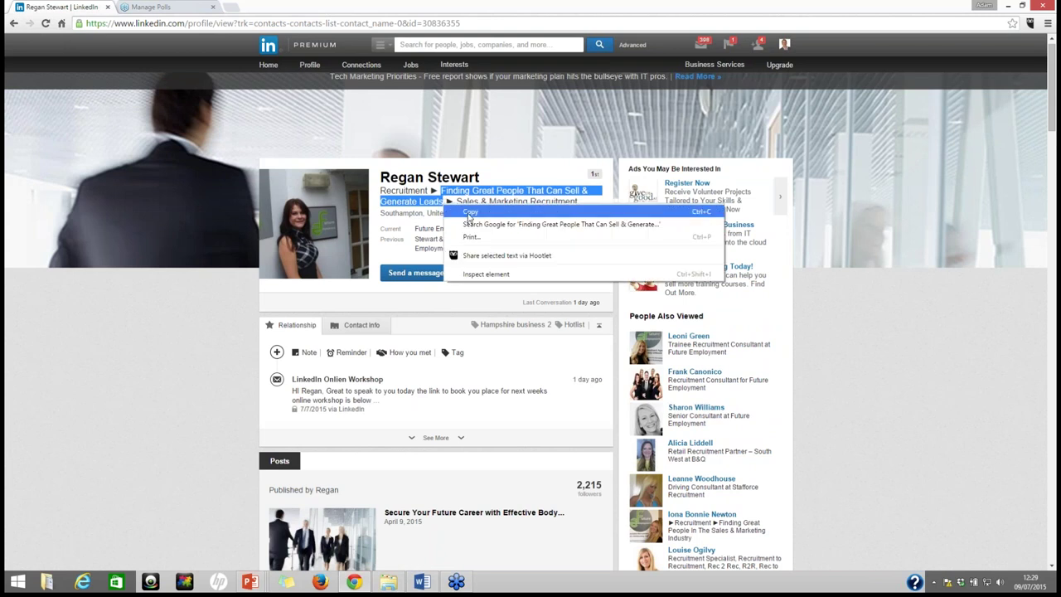
pyautogui.click(469, 212)
pyautogui.click(414, 273)
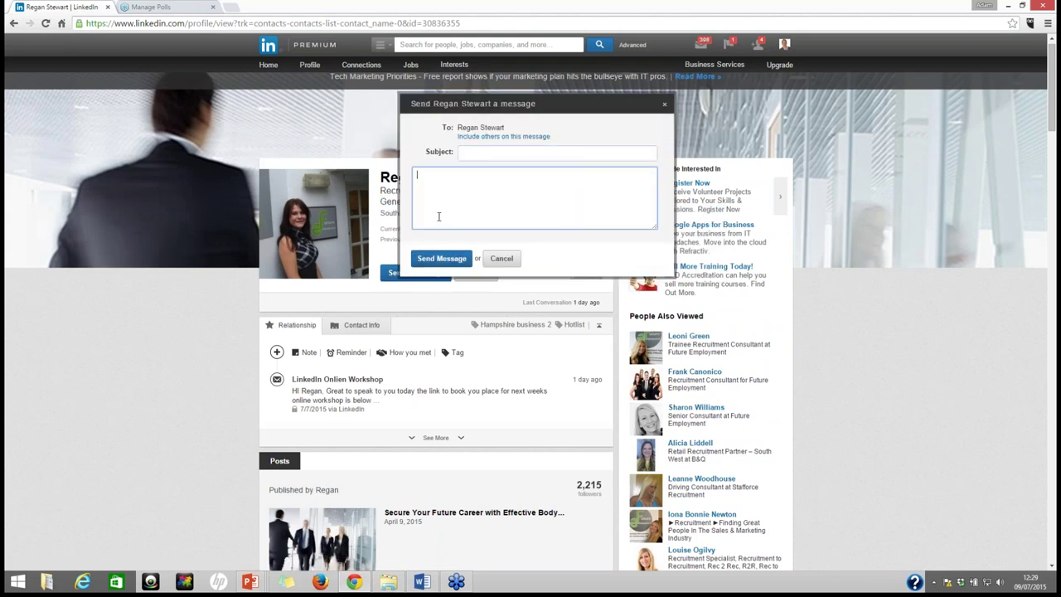
pyautogui.hotkey('ctrl', 'v')
# Check the contact's recruitment career dates in the experience section and add "13 years" to the message notes
pyautogui.scroll(-3, 437, 218)
pyautogui.scroll(-1, 396, 272)
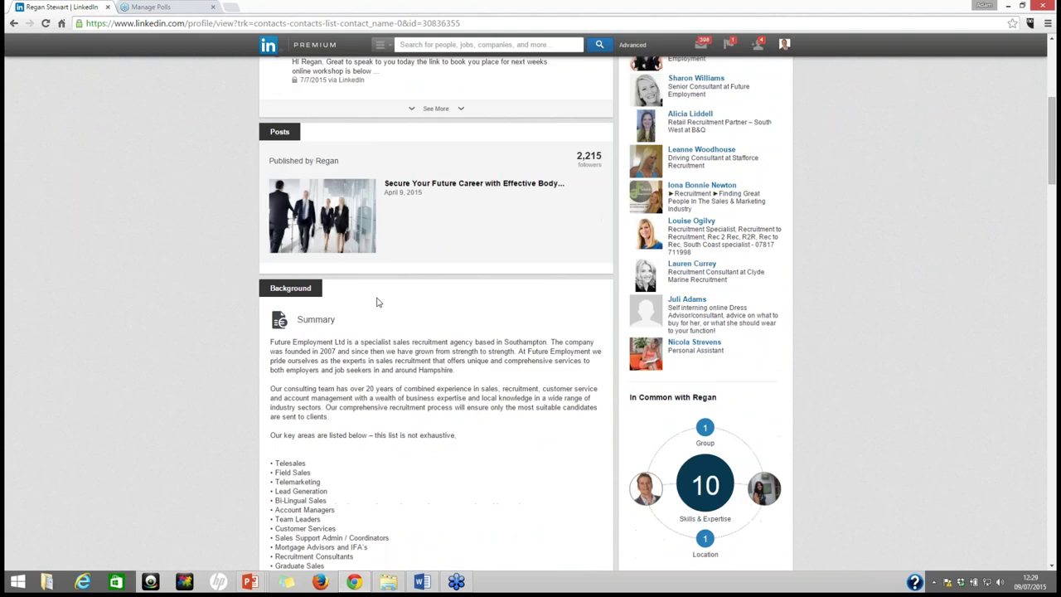
pyautogui.scroll(-2, 386, 344)
pyautogui.scroll(-1, 382, 189)
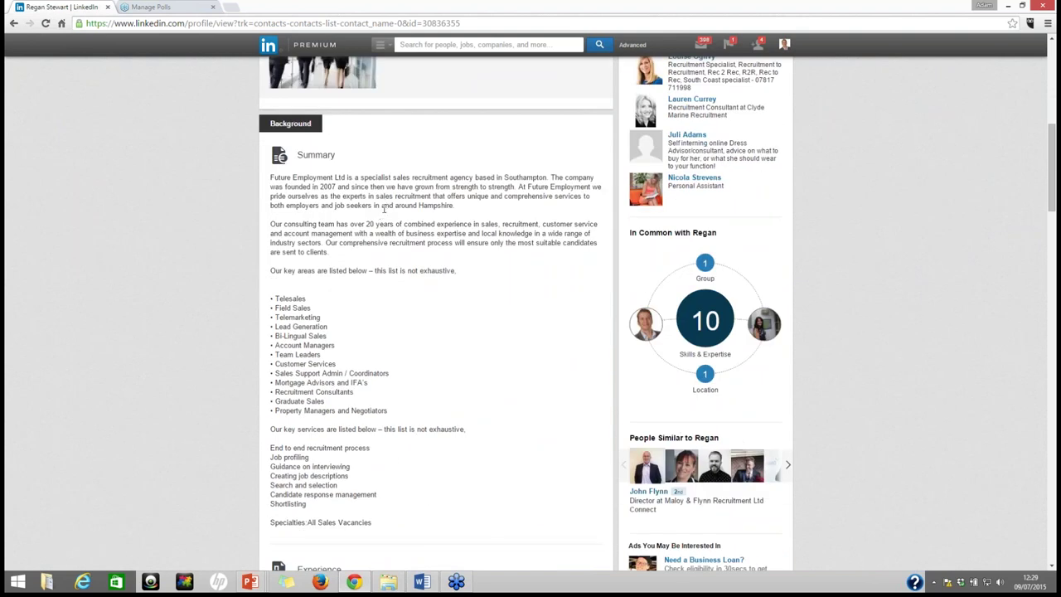
pyautogui.scroll(-7, 387, 207)
pyautogui.scroll(-5, 386, 224)
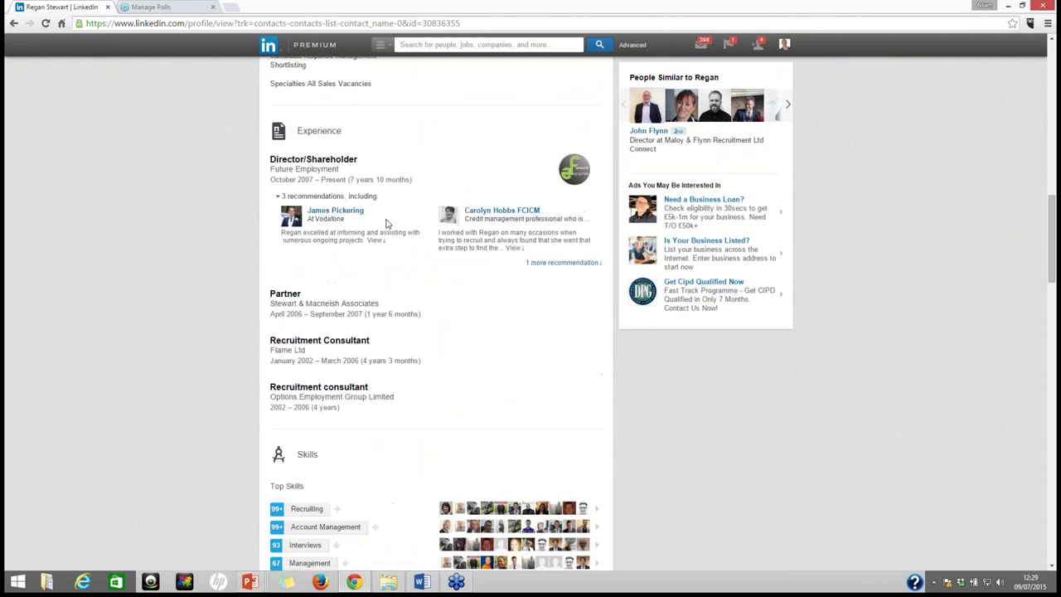
pyautogui.scroll(2, 389, 228)
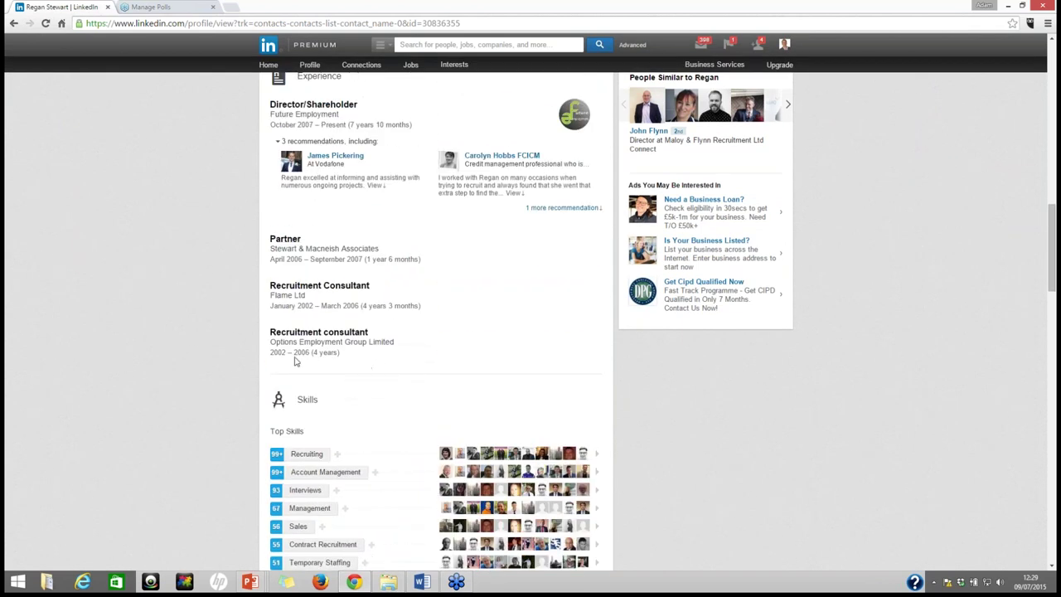
pyautogui.scroll(10, 295, 358)
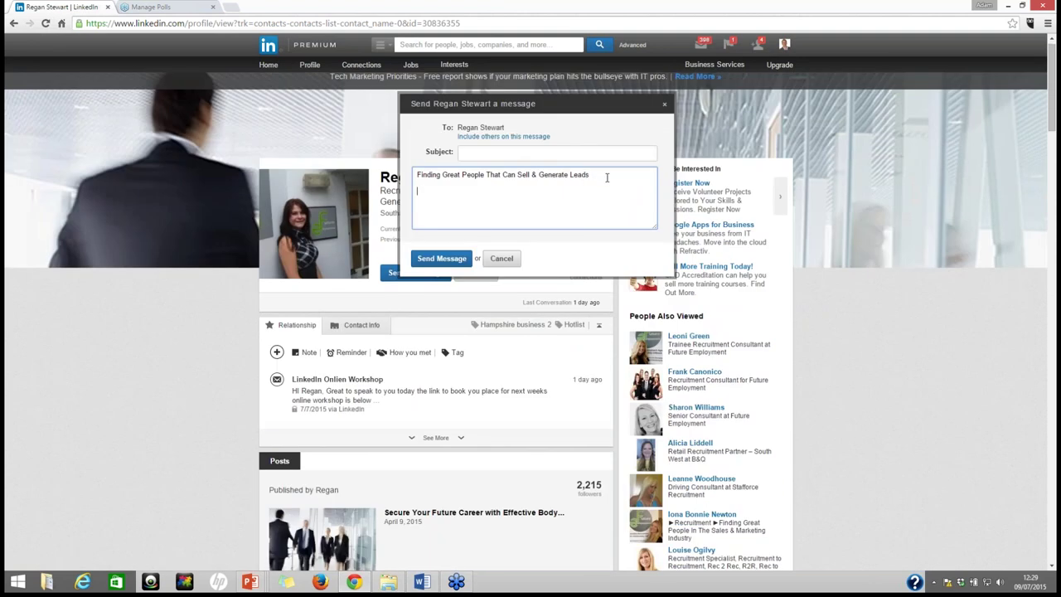
pyautogui.write('13years')
pyautogui.write(' 0')
pyautogui.press('BackSpace')
# Review the summary and experience, copy the drafted message notes, and open the Future Employment company page
pyautogui.click(384, 439)
pyautogui.scroll(-4, 381, 345)
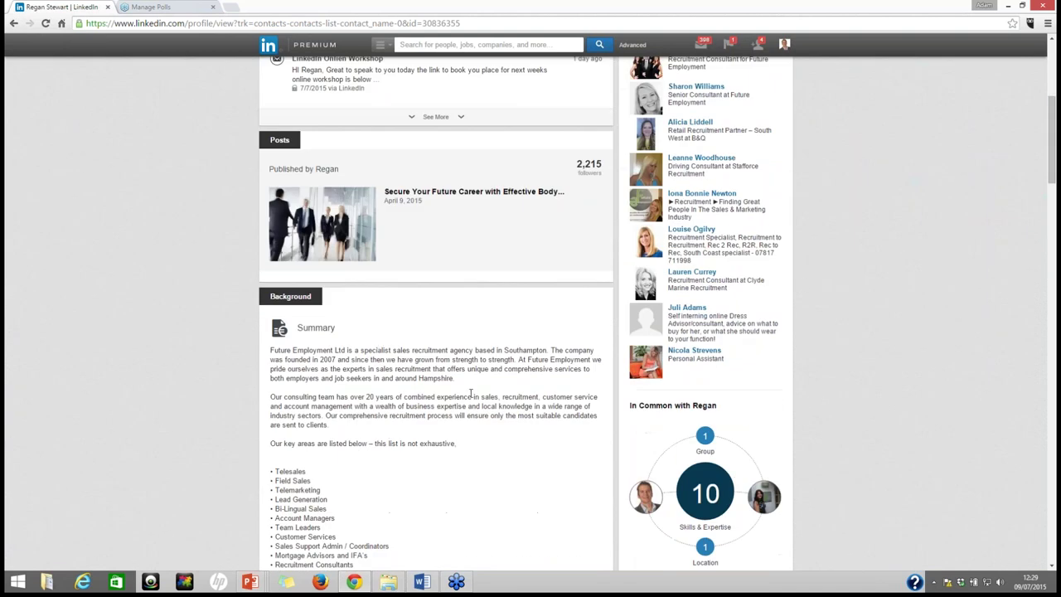
pyautogui.scroll(-3, 467, 393)
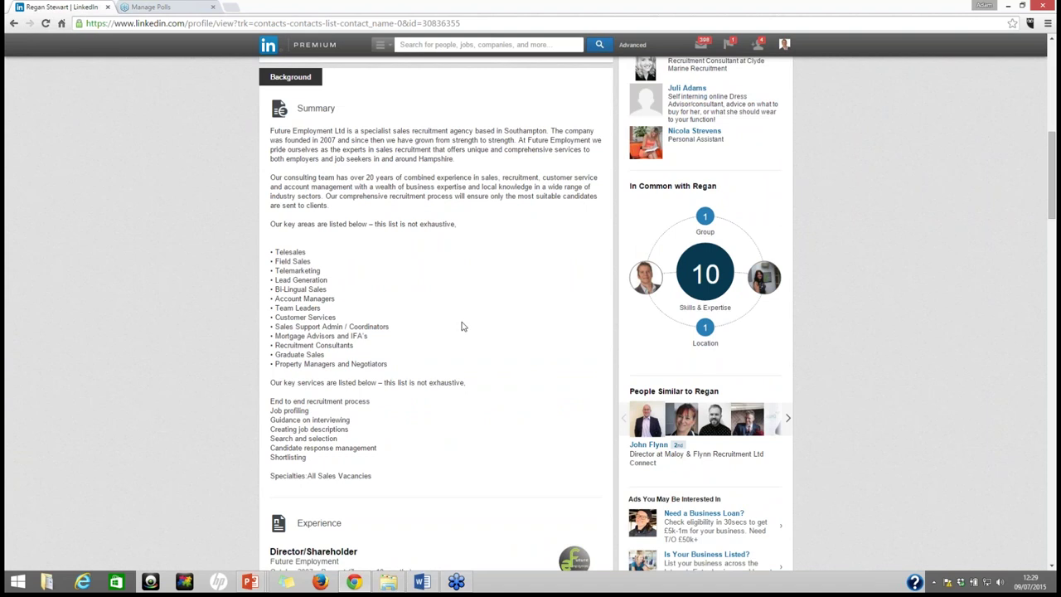
pyautogui.scroll(-1, 357, 226)
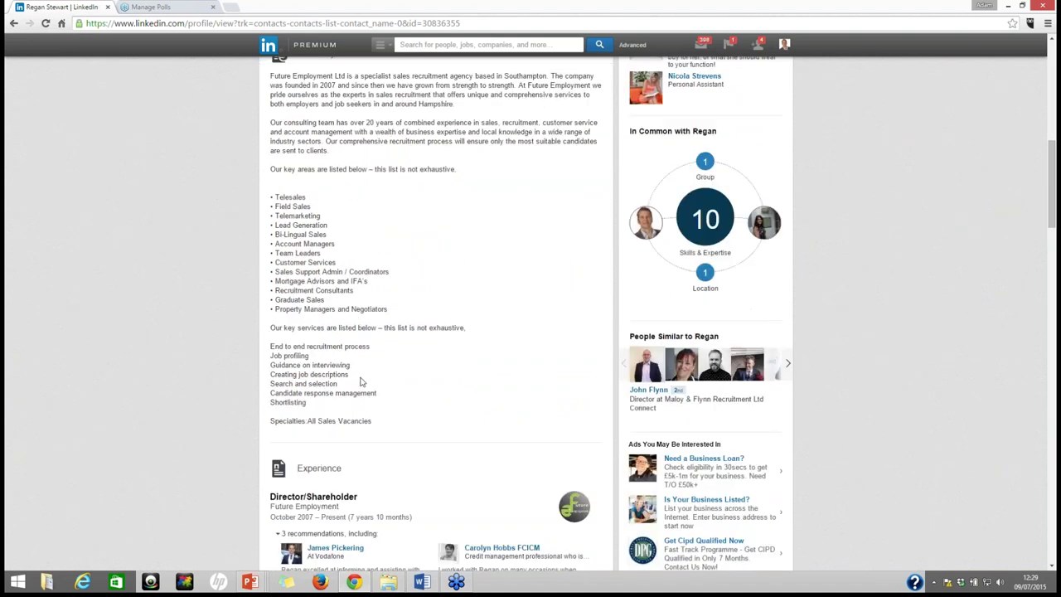
pyautogui.scroll(4, 357, 377)
pyautogui.scroll(-6, 356, 377)
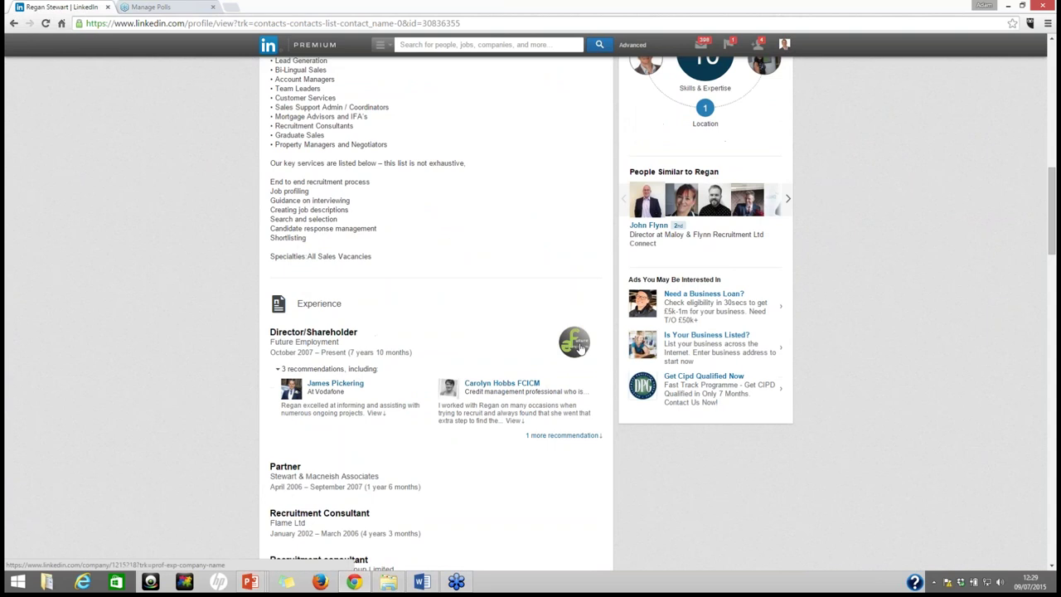
pyautogui.scroll(10, 462, 303)
pyautogui.scroll(1, 461, 305)
pyautogui.moveTo(461, 199); pyautogui.dragTo(414, 186)
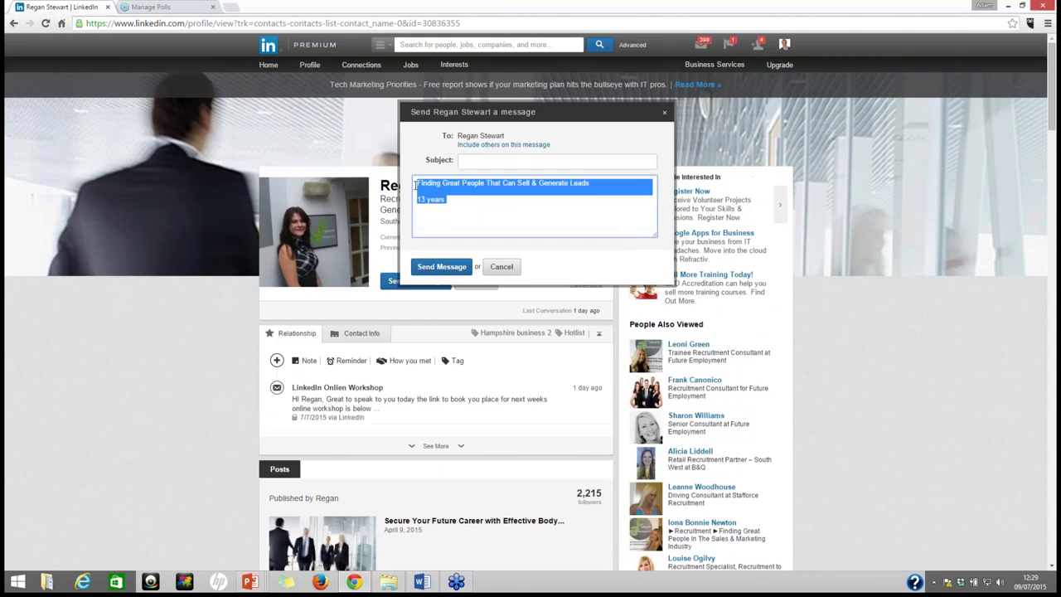
pyautogui.scroll(-12, 474, 208)
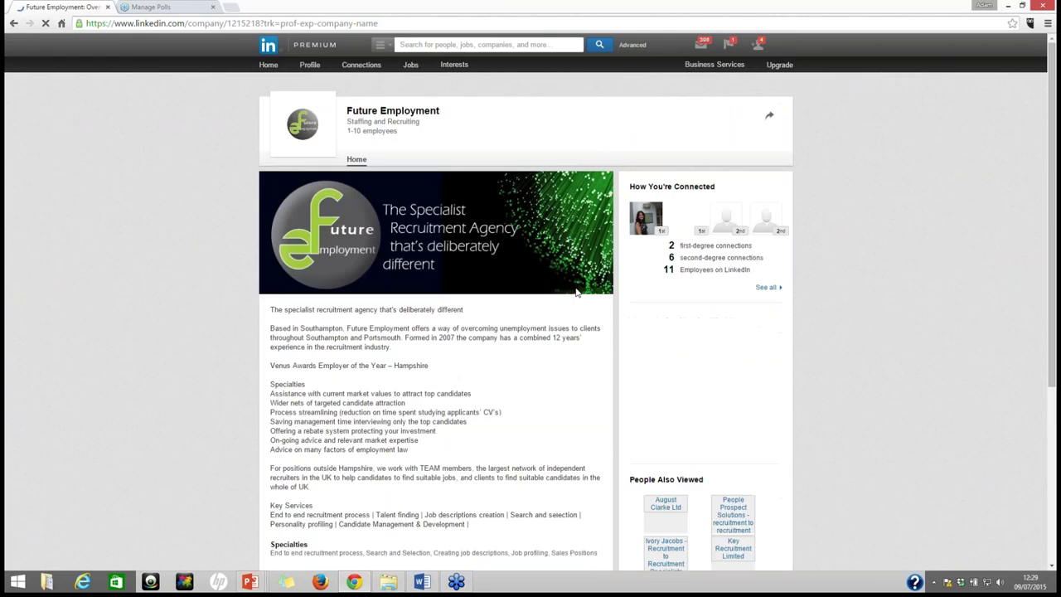
# Return to the contact's profile, paste the copied notes into a new message and add "11 people"
pyautogui.click(13, 23)
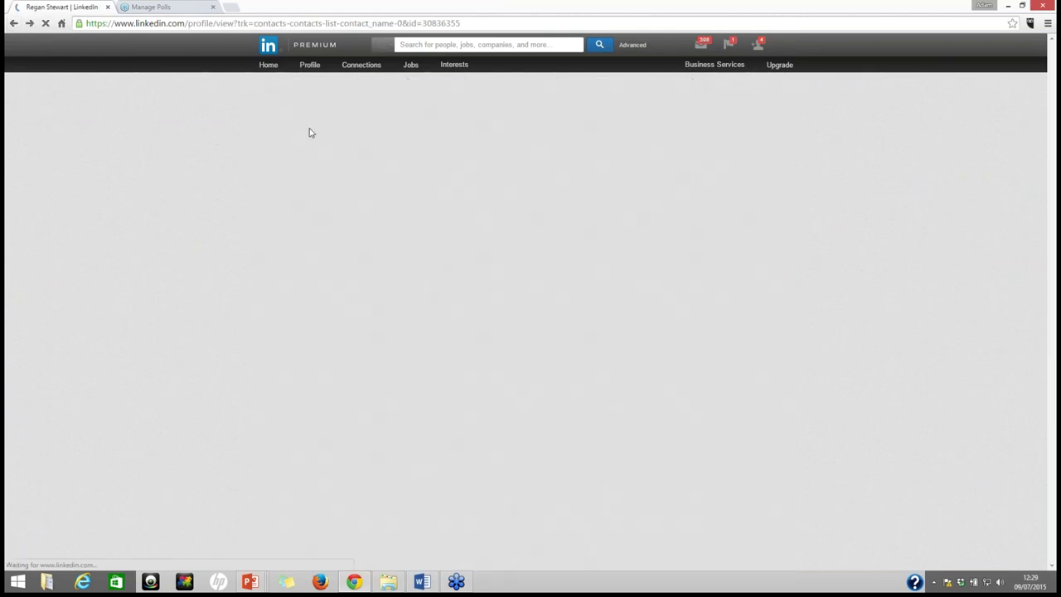
pyautogui.scroll(10, 420, 227)
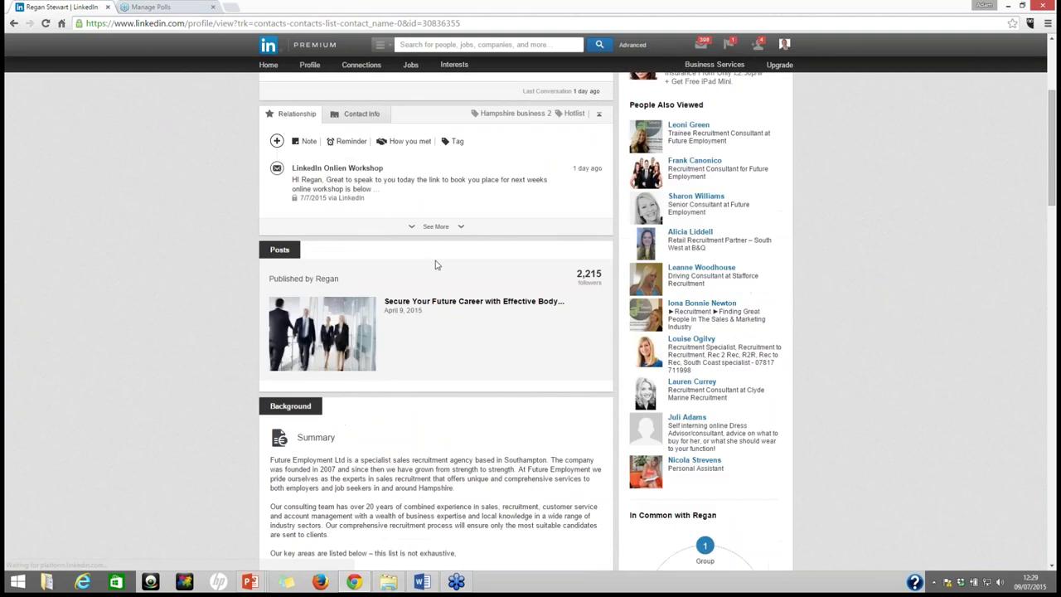
pyautogui.scroll(3, 429, 194)
pyautogui.click(416, 281)
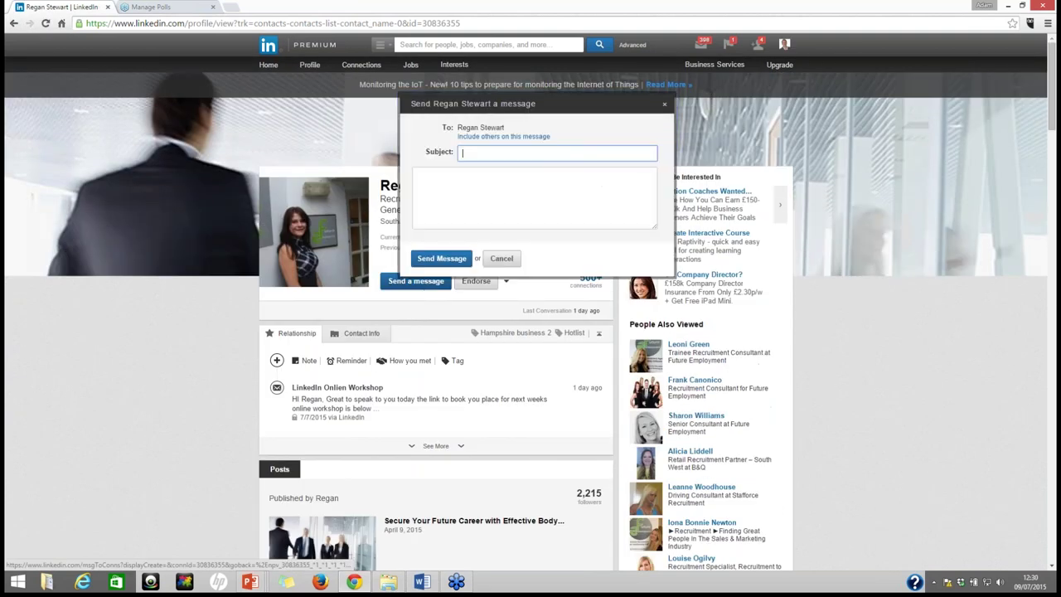
pyautogui.hotkey('ctrl', 'v')
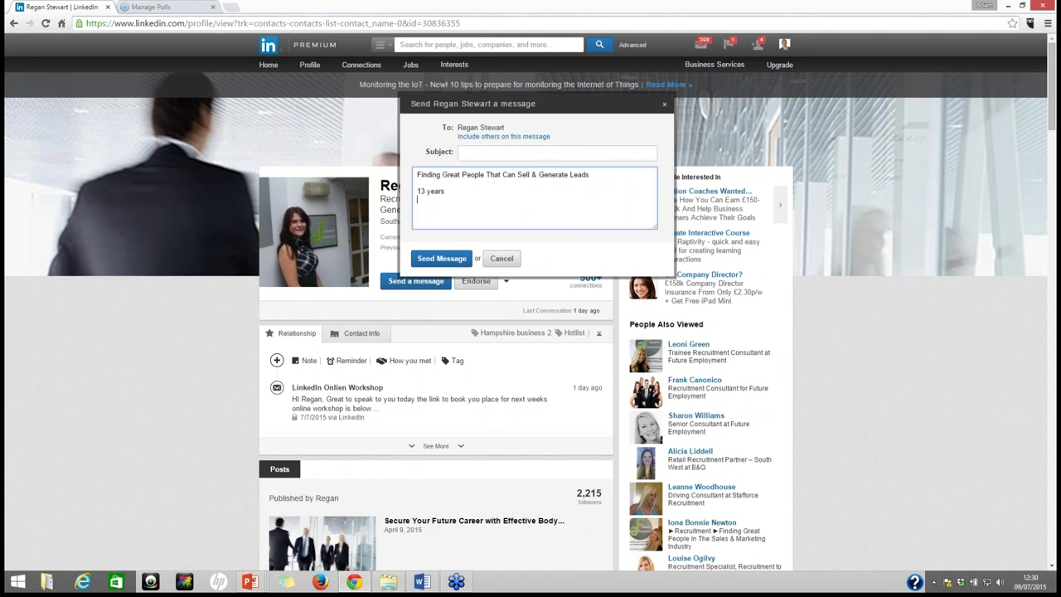
pyautogui.write('11 people')
# Check the profile summary for the business speciality, add "Sales Recruitment" to the message notes, and cancel the message
pyautogui.click(609, 368)
pyautogui.scroll(-4, 476, 383)
pyautogui.scroll(-2, 476, 384)
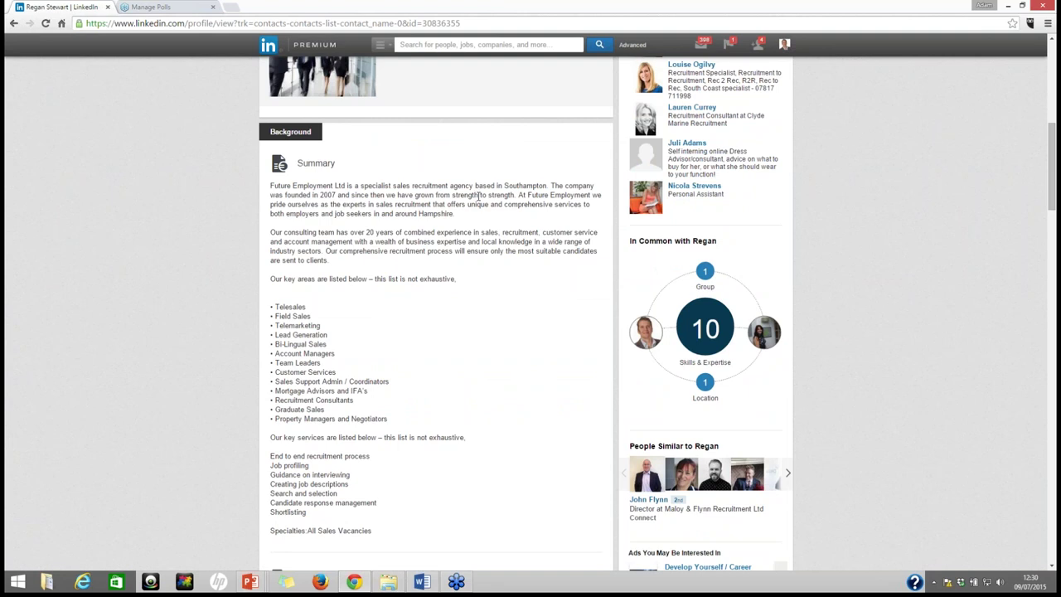
pyautogui.scroll(1, 479, 203)
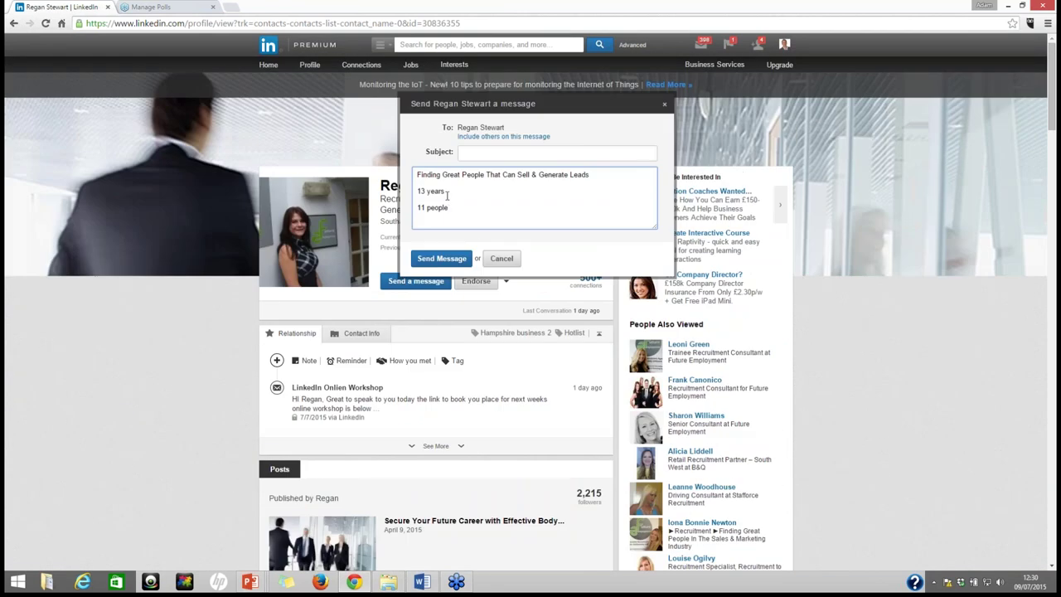
pyautogui.write('Sales (')
pyautogui.write('ecruitment')
pyautogui.click(501, 258)
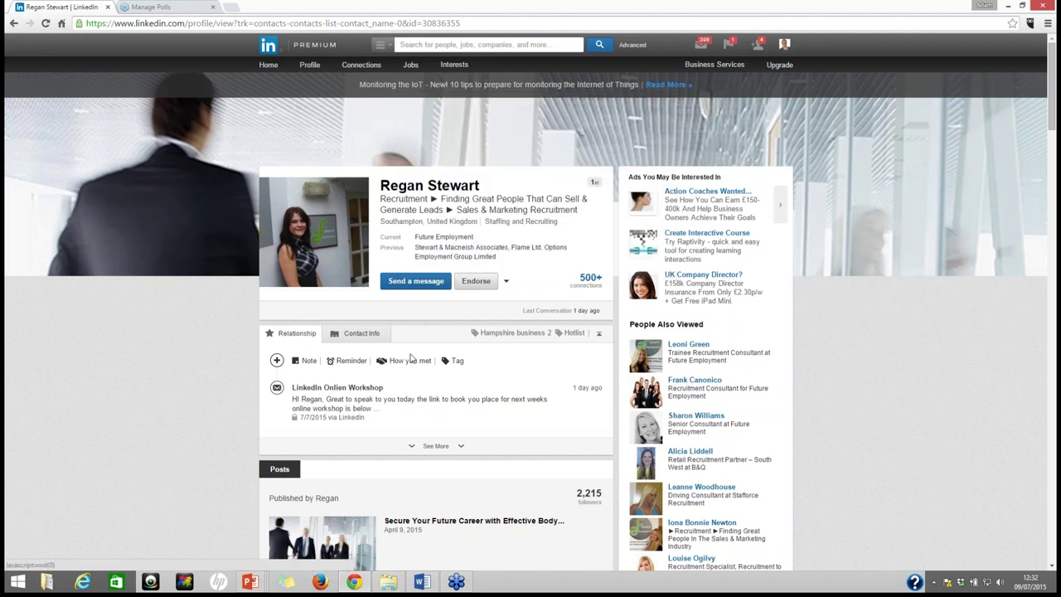
# Start a private note on the contact, clear its trial text, and view the list of available tags
pyautogui.click(307, 361)
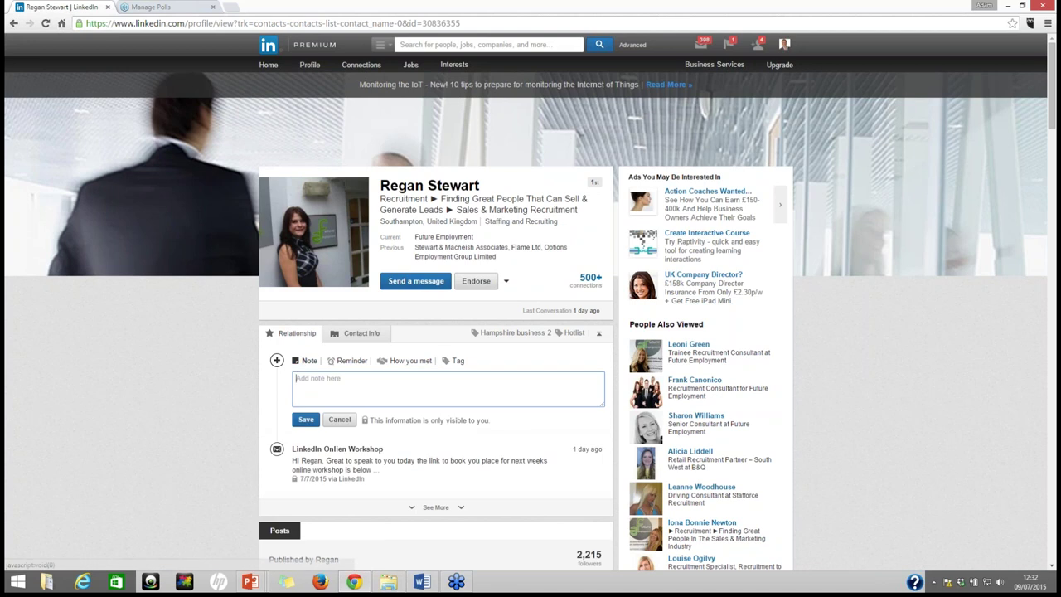
pyautogui.write('gfg')
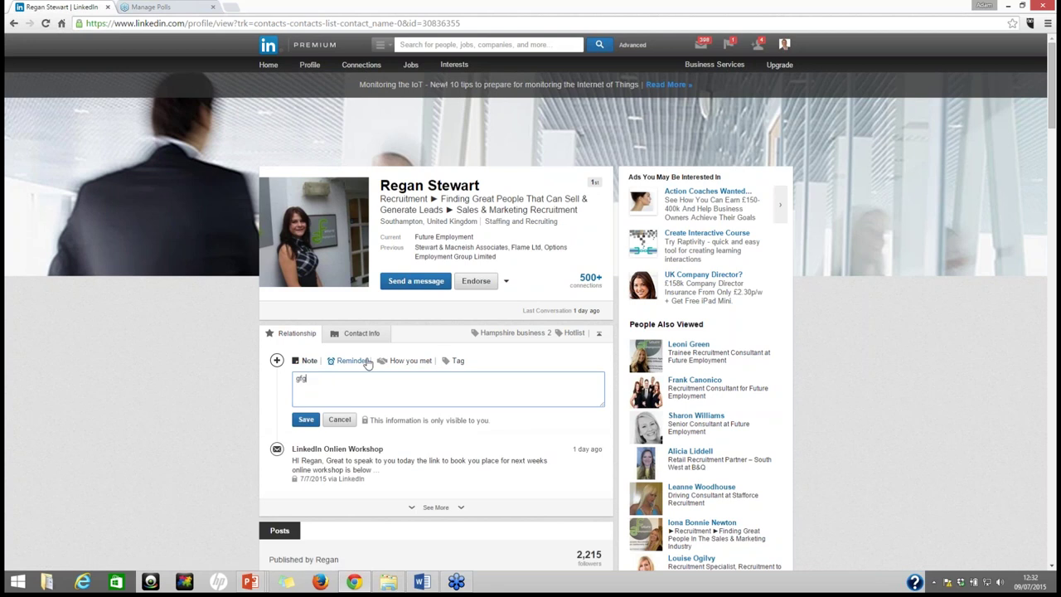
pyautogui.press('BackSpace')
pyautogui.press('BackSpace')
pyautogui.press('BackSpace')
pyautogui.click(456, 362)
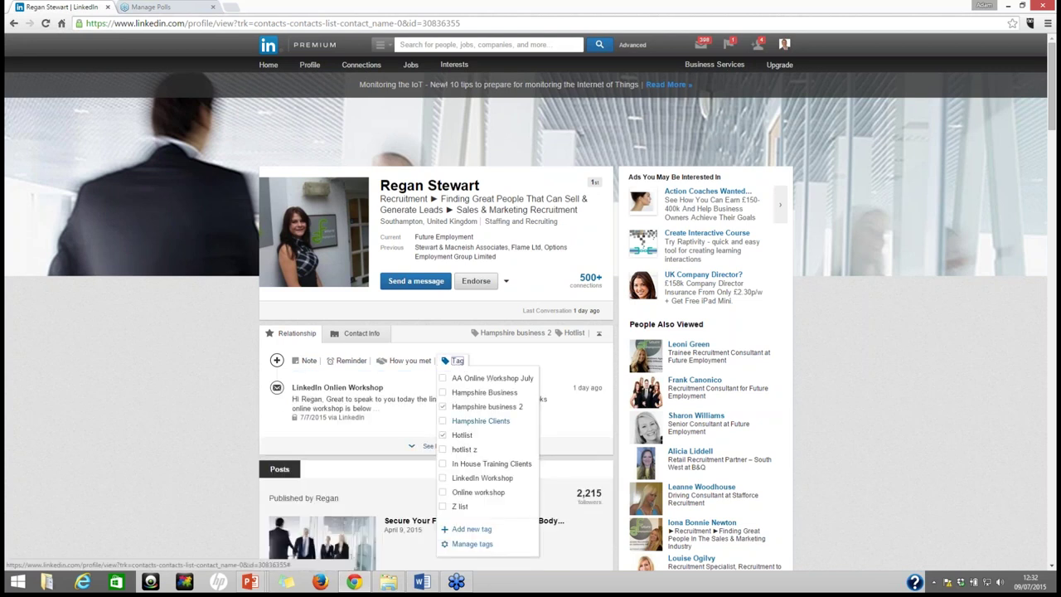
pyautogui.click(431, 427)
# Open your own LinkedIn profile and review its headline, skills, endorsements and work experience
pyautogui.click(703, 46)
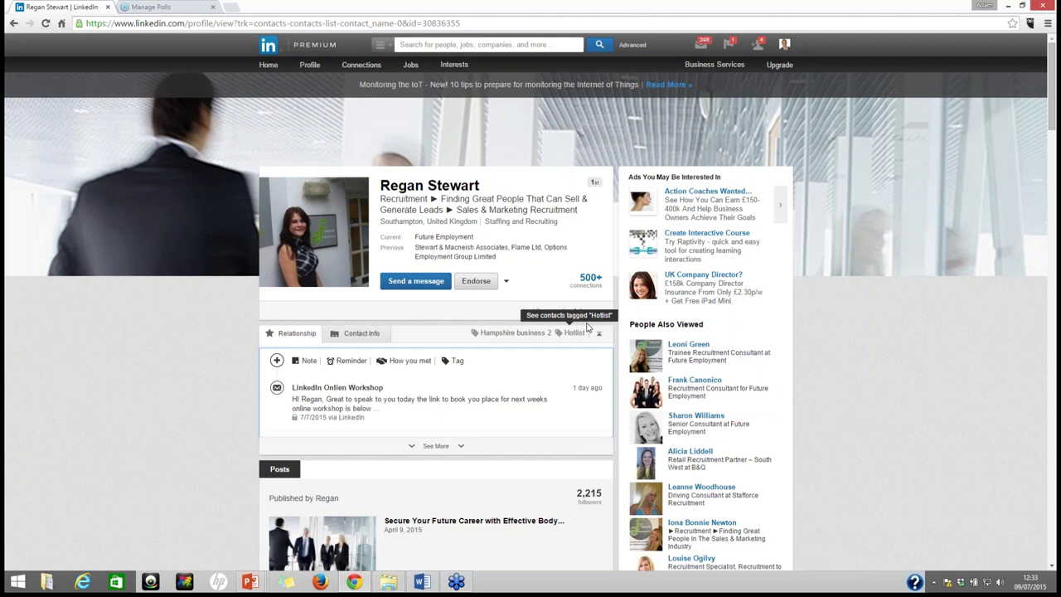
pyautogui.click(309, 64)
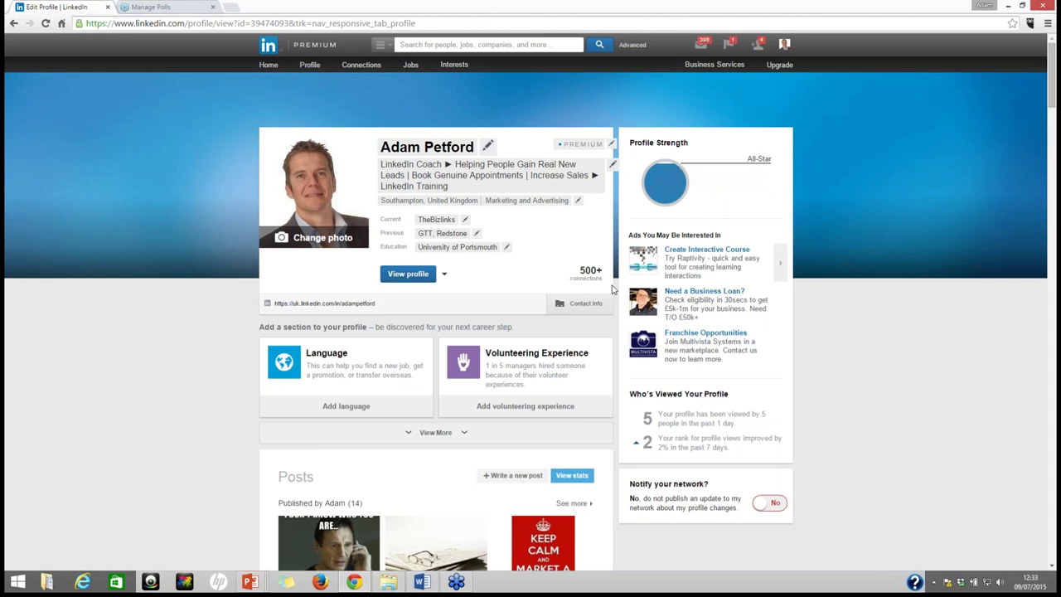
pyautogui.scroll(-10, 622, 324)
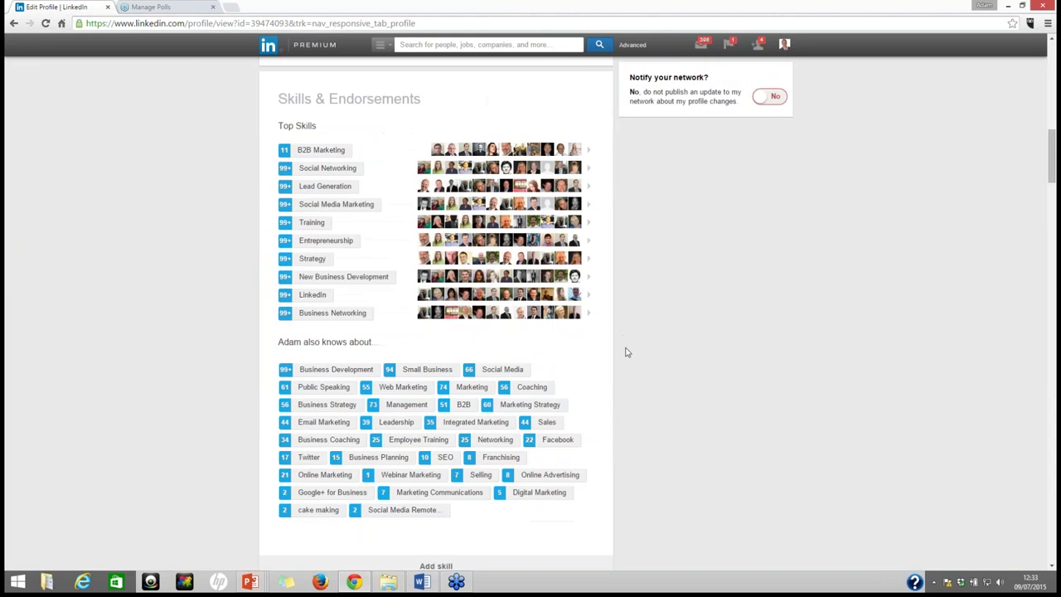
pyautogui.scroll(-4, 627, 357)
pyautogui.scroll(-4, 629, 362)
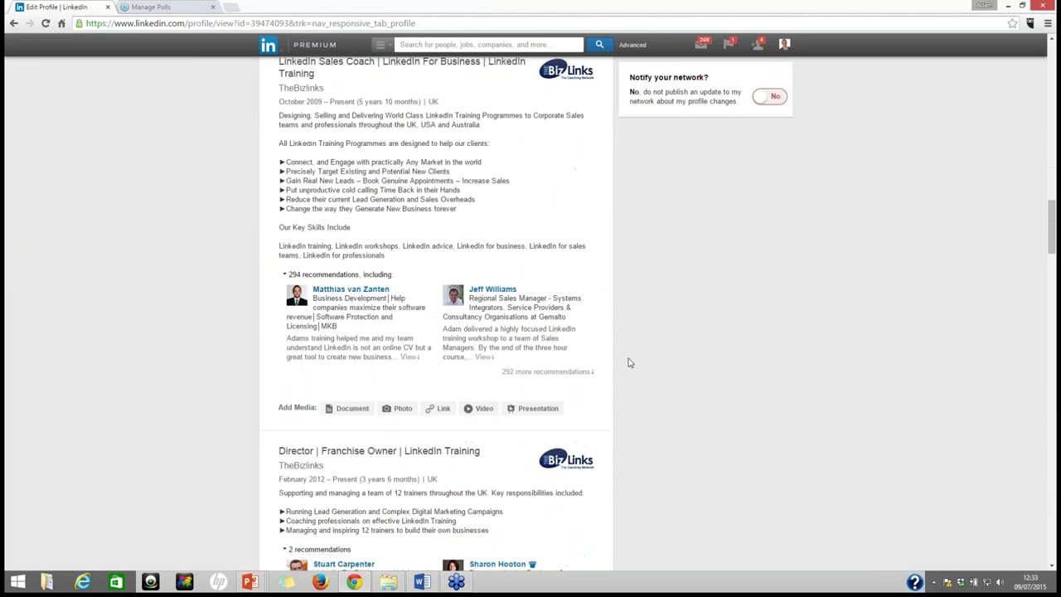
pyautogui.scroll(15, 629, 362)
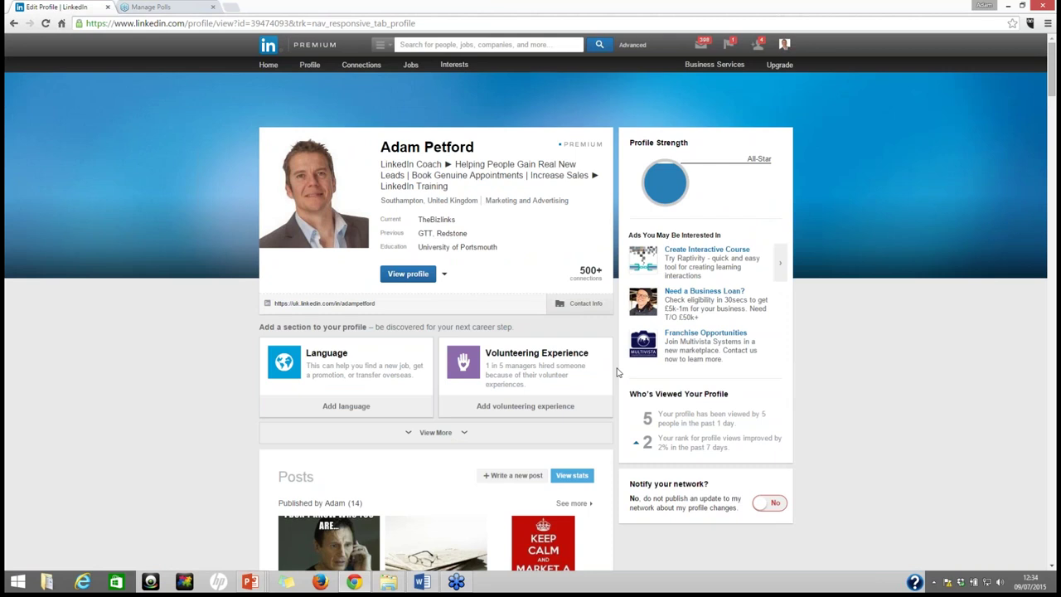
# Recheck the skills and work experience sections of your own profile, and highlight its headline
pyautogui.scroll(-10, 625, 373)
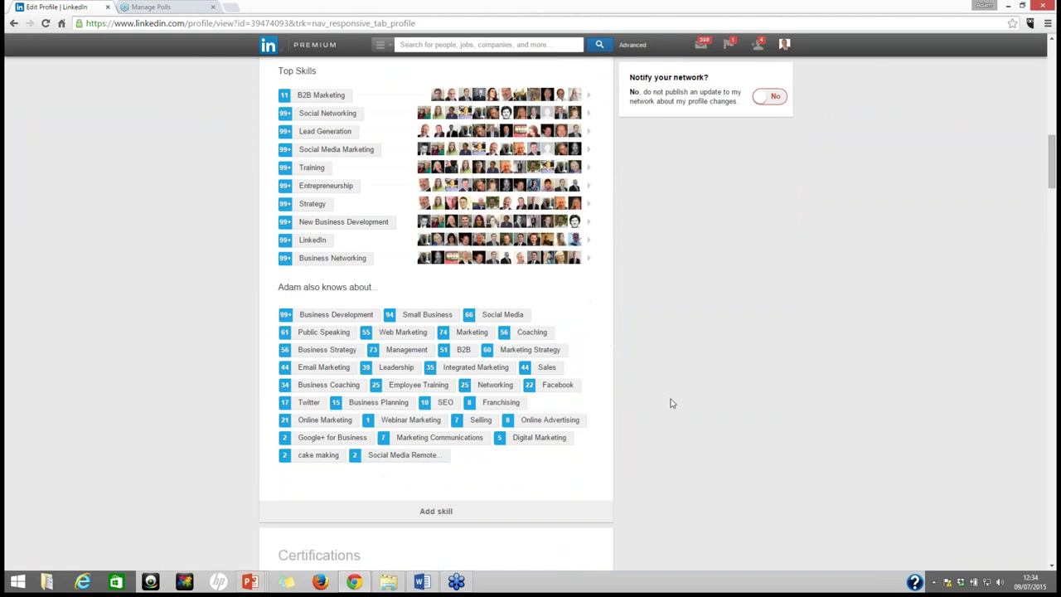
pyautogui.scroll(10, 672, 403)
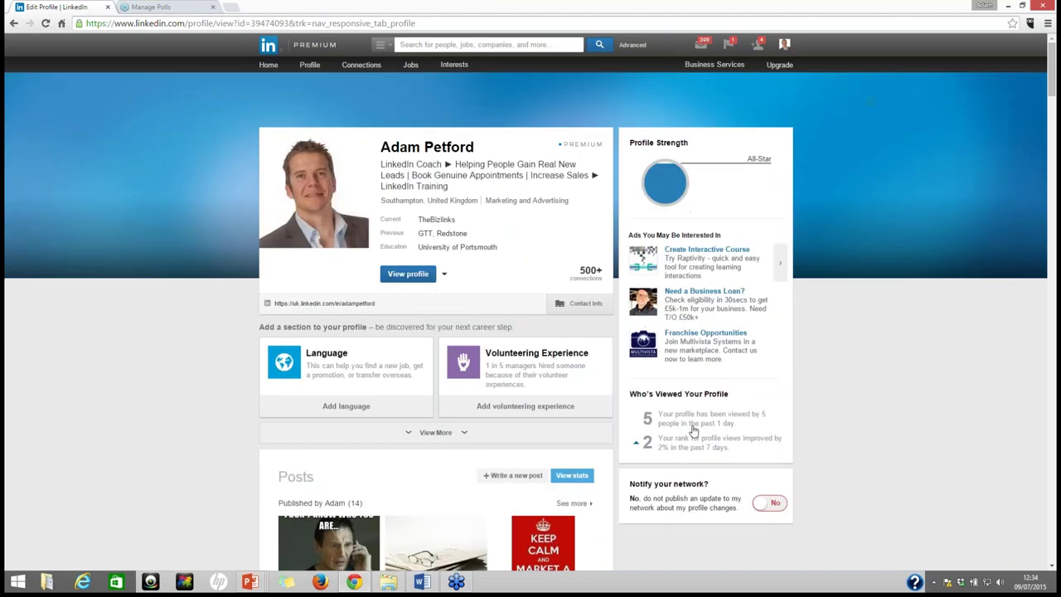
pyautogui.scroll(-9, 693, 431)
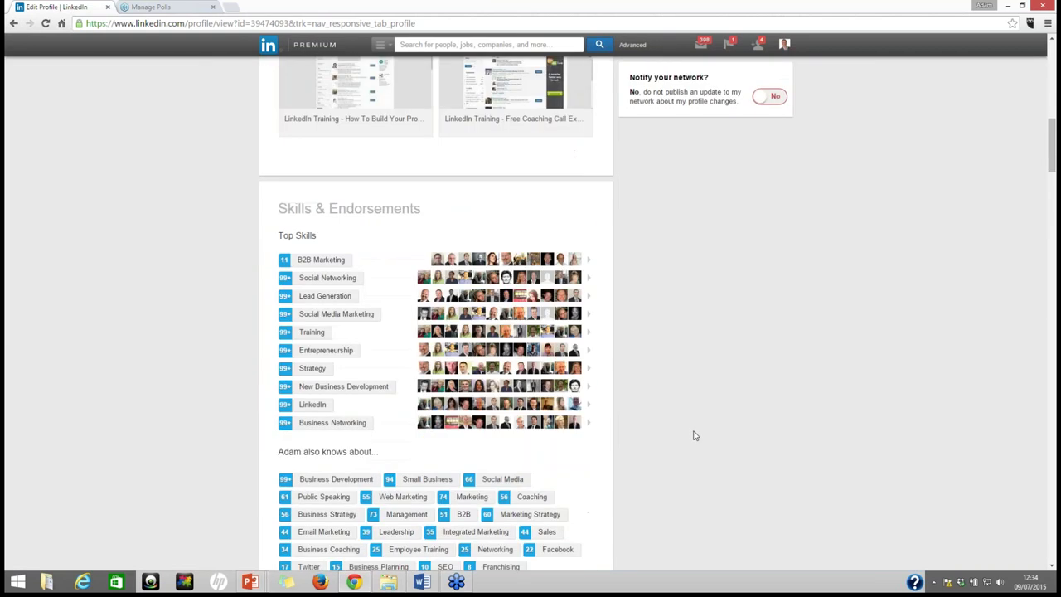
pyautogui.scroll(-7, 696, 437)
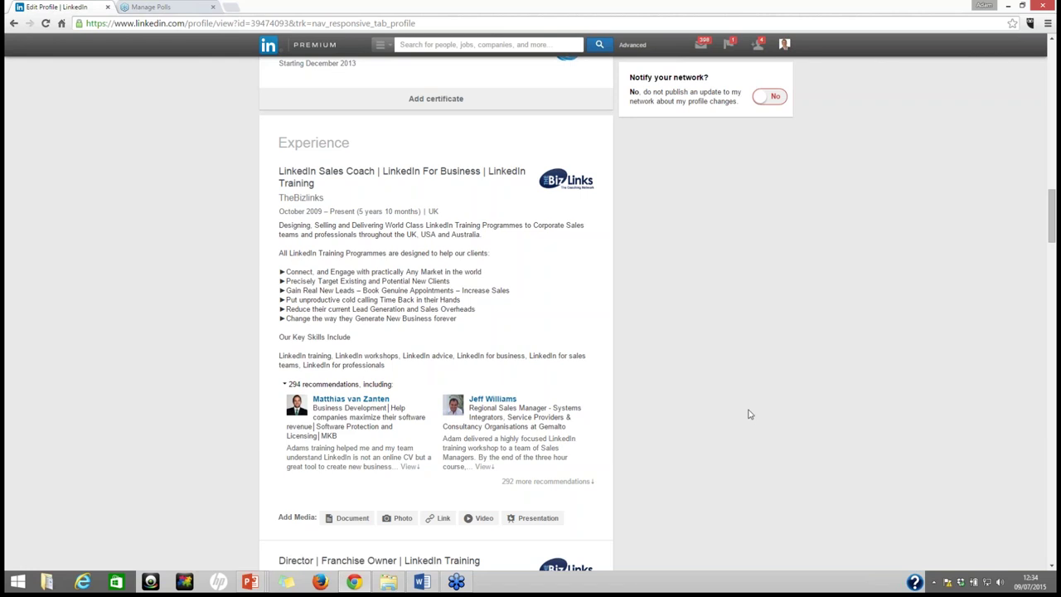
pyautogui.scroll(1, 755, 410)
pyautogui.scroll(15, 755, 410)
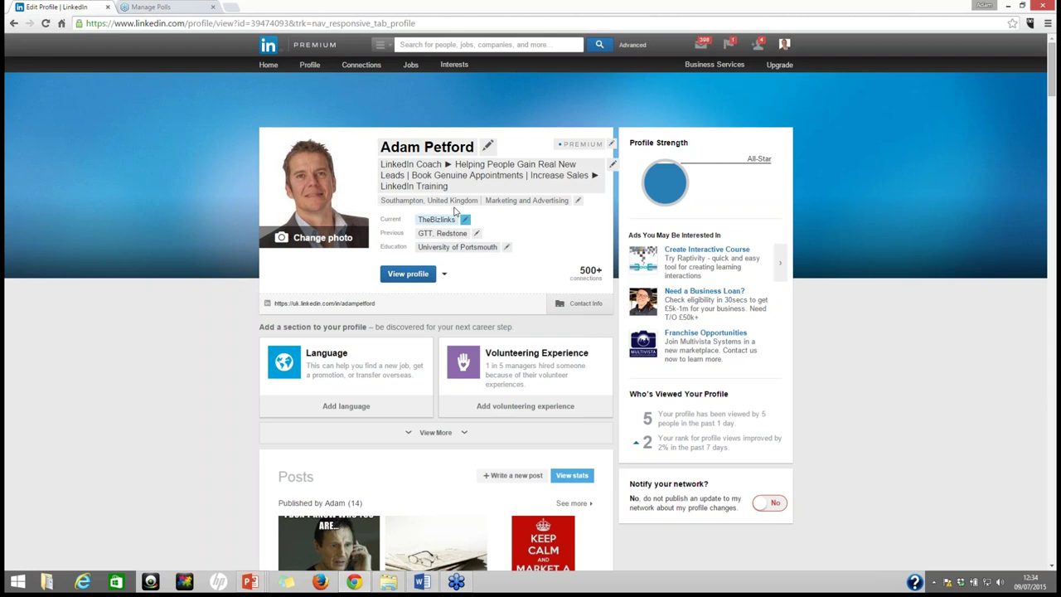
pyautogui.moveTo(448, 186); pyautogui.dragTo(339, 160)
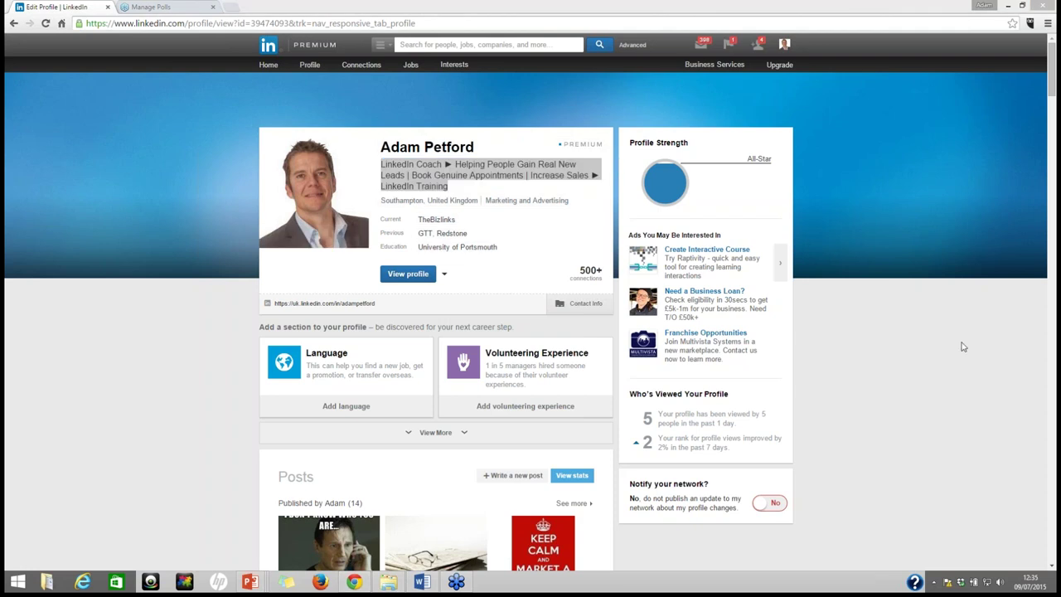
# Search for a first-degree connection by first name, open the matching profile and skim its experience section
pyautogui.click(458, 46)
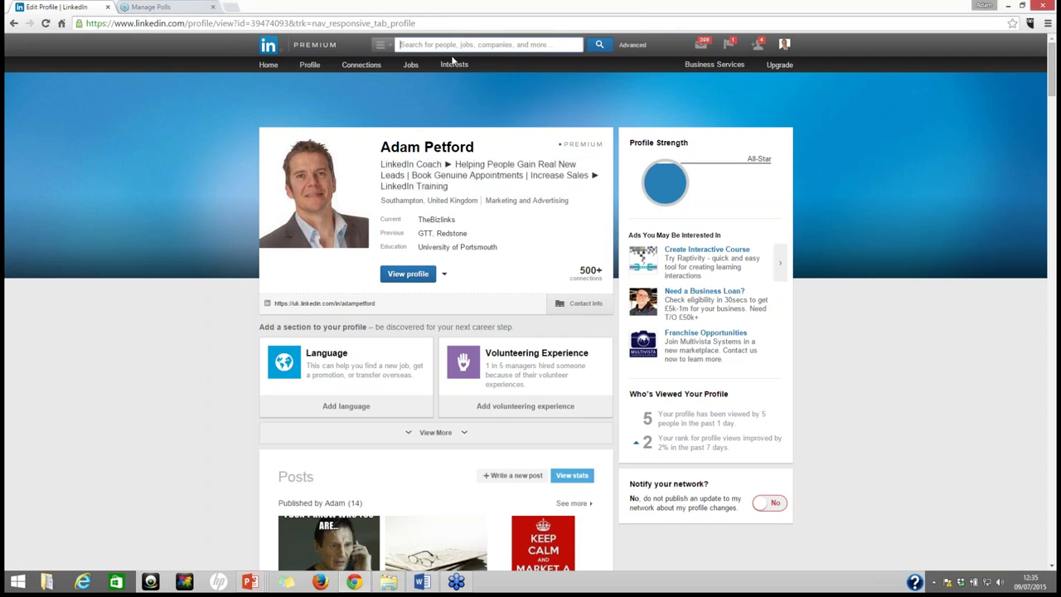
pyautogui.write('stav')
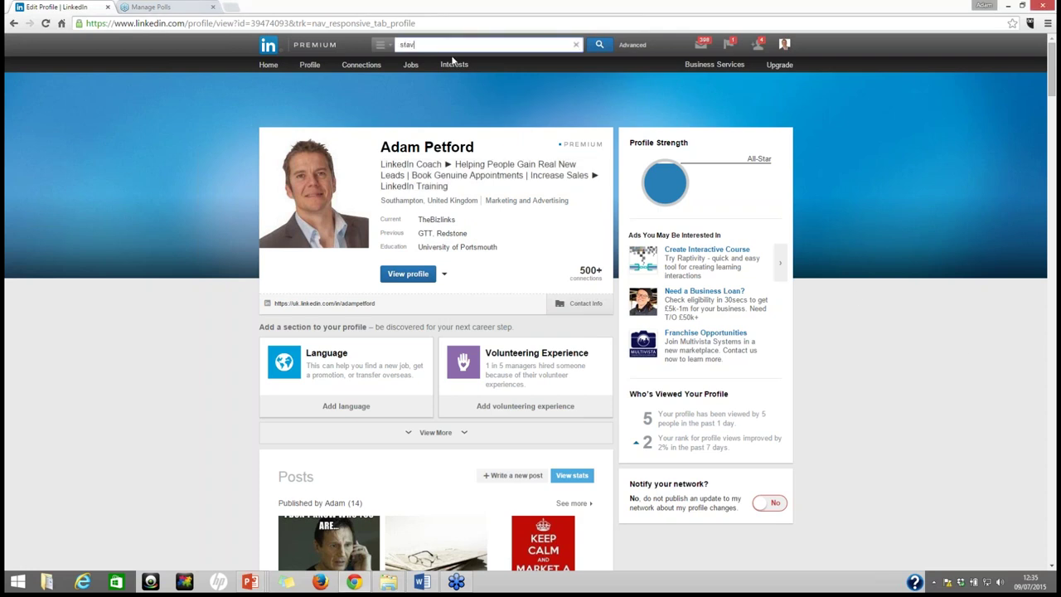
pyautogui.write('ros')
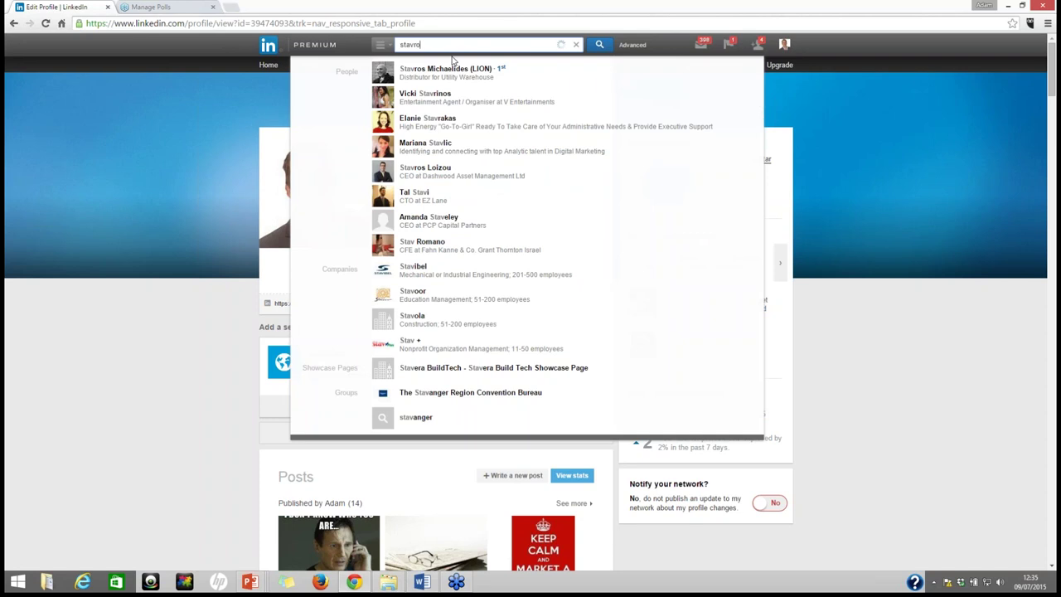
pyautogui.click(424, 73)
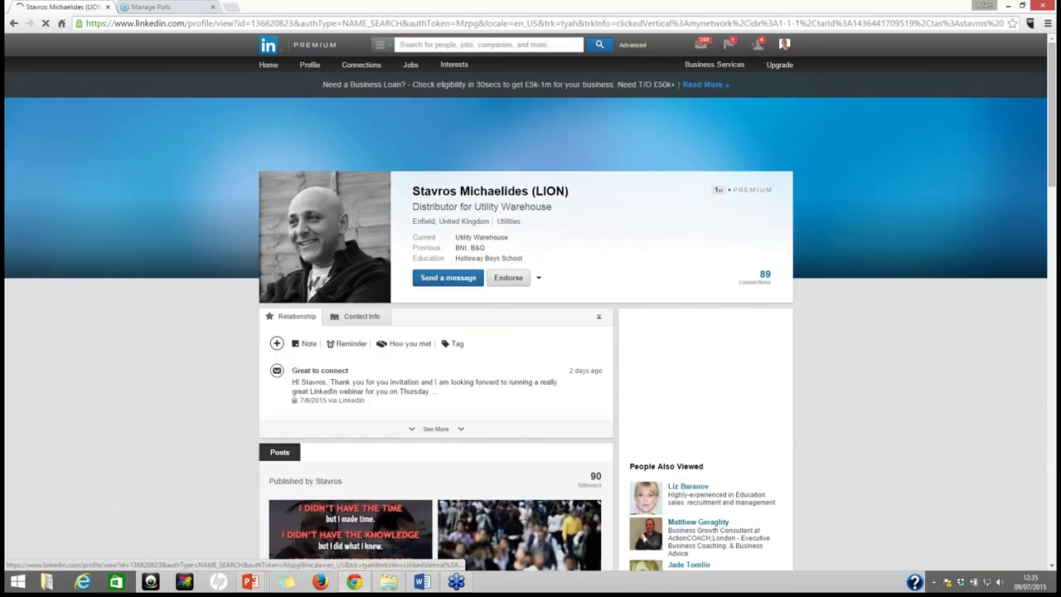
pyautogui.scroll(-3, 444, 302)
pyautogui.scroll(-6, 646, 295)
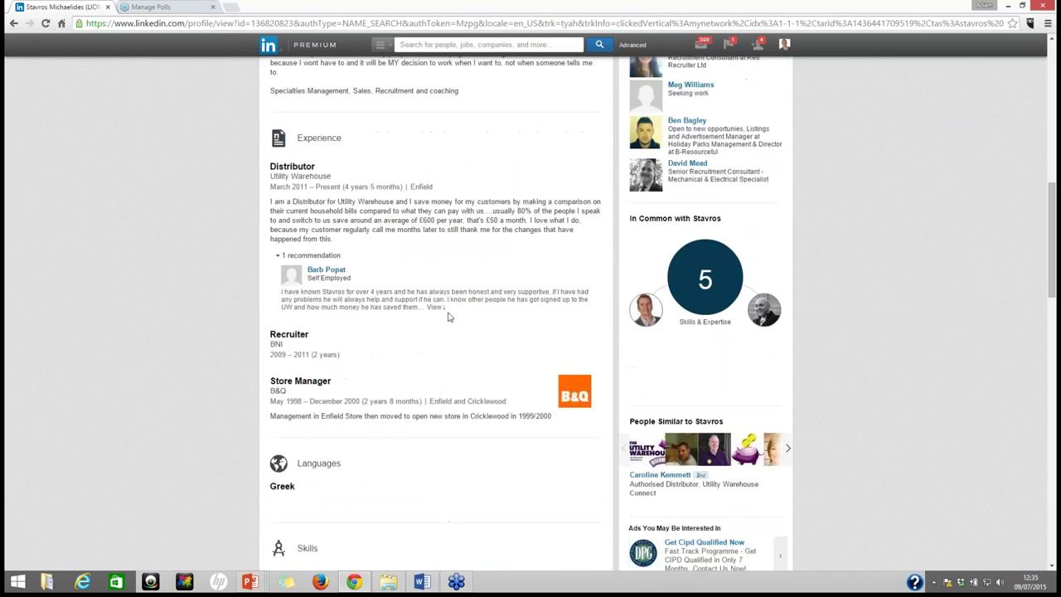
pyautogui.scroll(11, 646, 295)
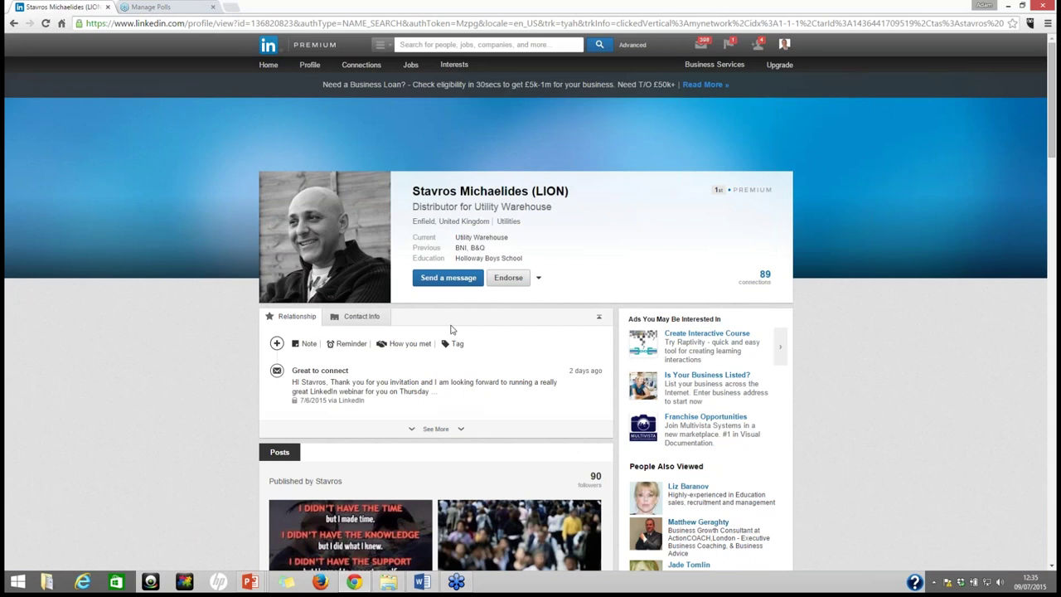
# Highlight the headline and the background summary on the connection's profile to examine how the business is described
pyautogui.moveTo(562, 208); pyautogui.dragTo(411, 202)
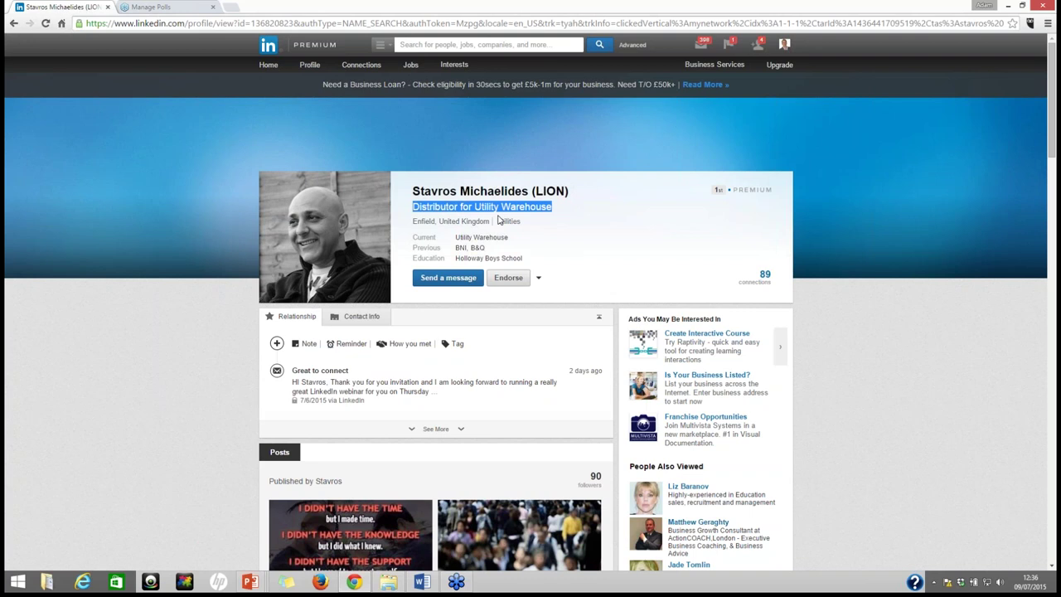
pyautogui.scroll(-4, 497, 249)
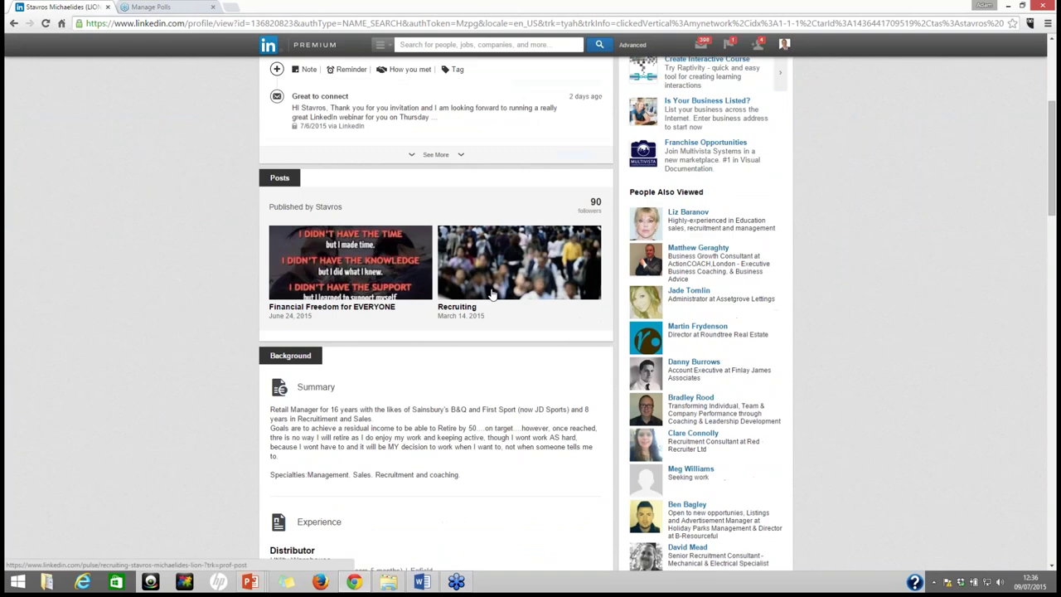
pyautogui.scroll(-1, 489, 293)
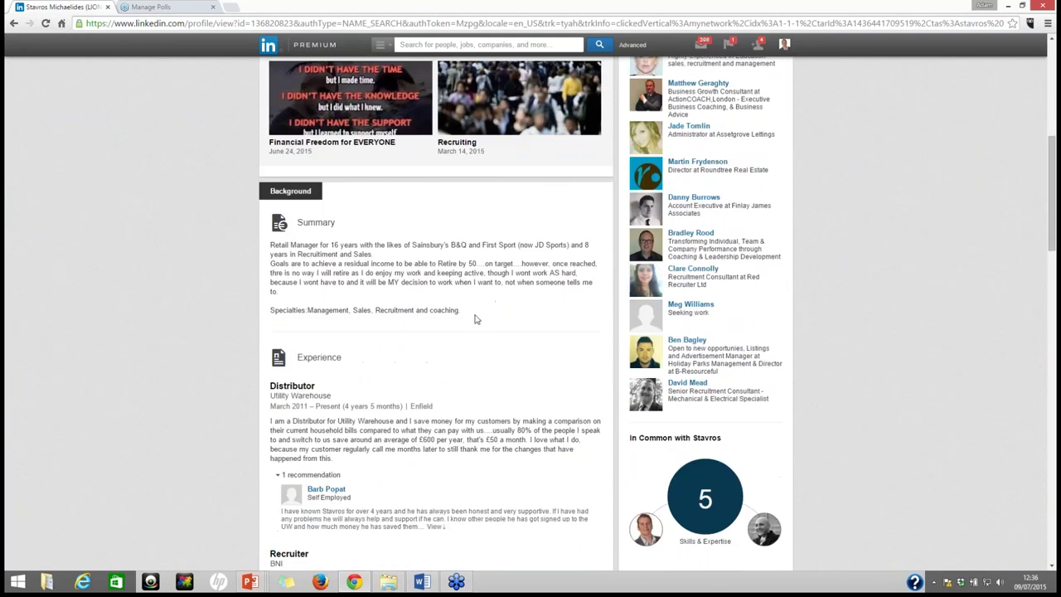
pyautogui.moveTo(475, 319); pyautogui.dragTo(272, 242)
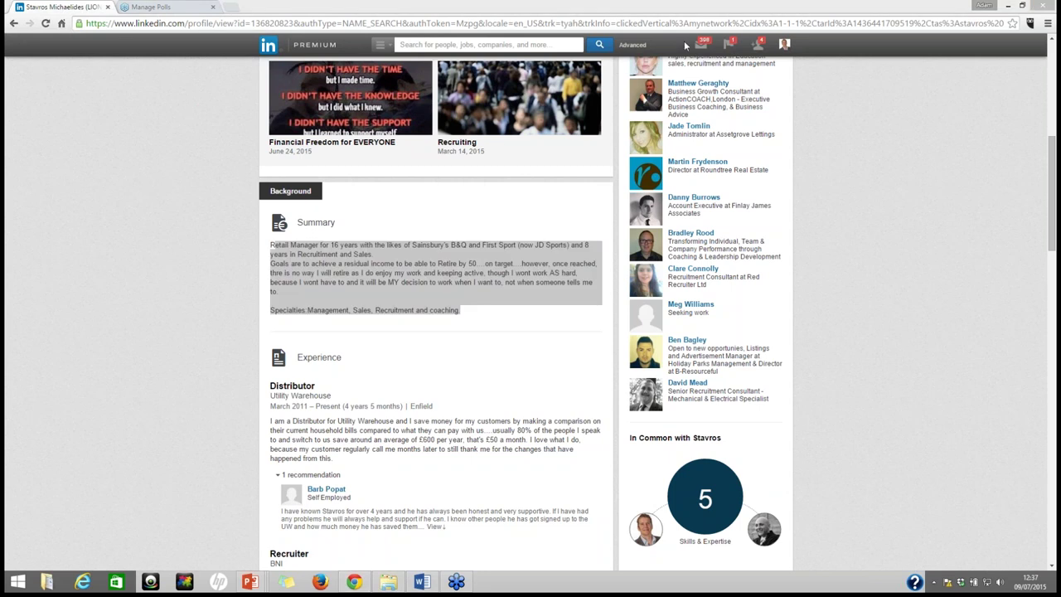
pyautogui.scroll(5, 182, 178)
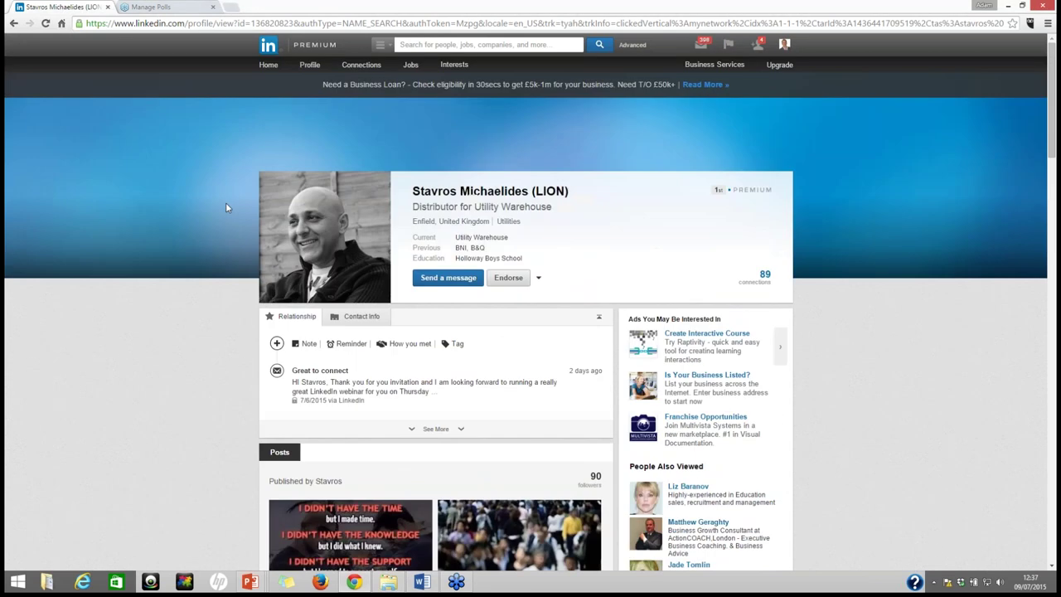
# Go back to your own profile and examine the posts, summary and Skills & Endorsements sections
pyautogui.click(309, 65)
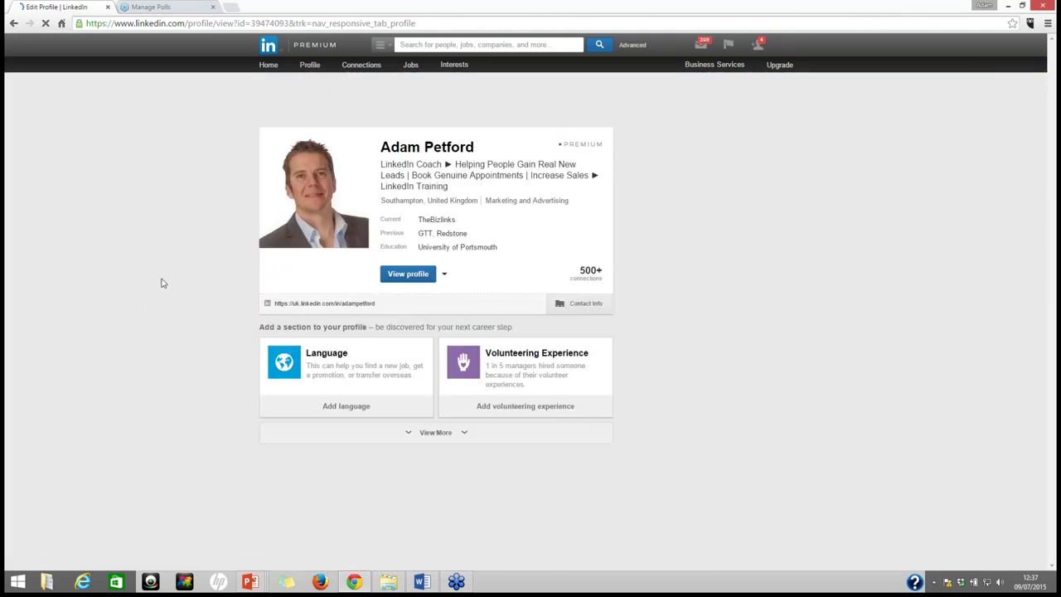
pyautogui.scroll(-3, 166, 308)
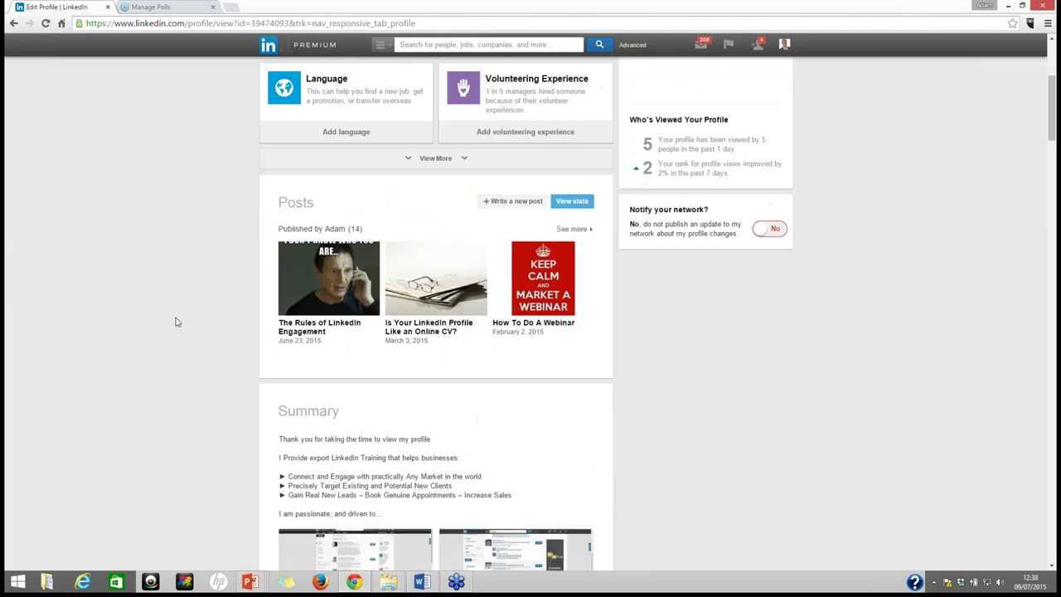
pyautogui.scroll(-4, 176, 322)
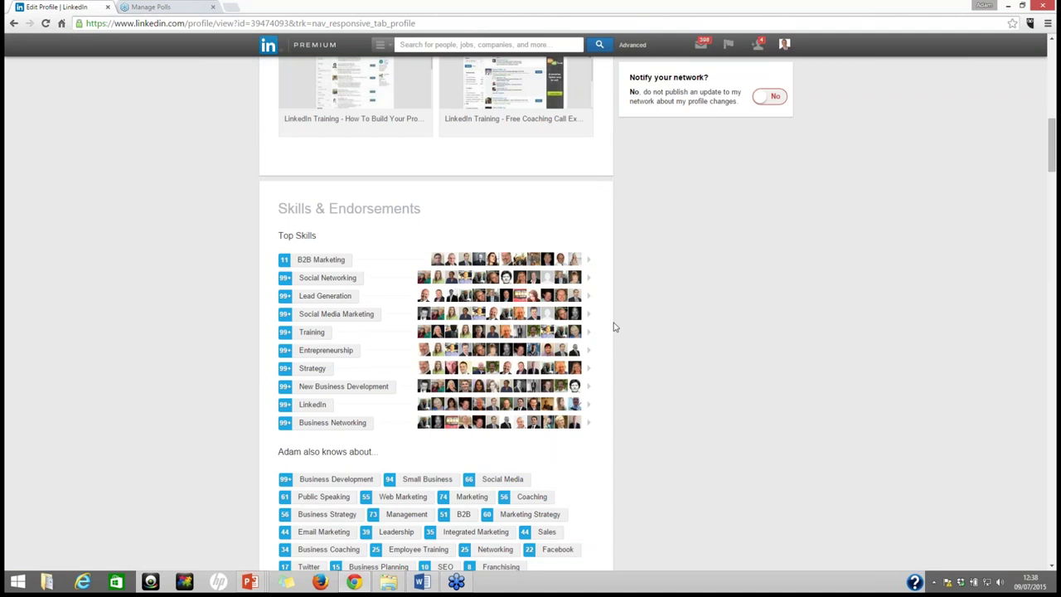
pyautogui.moveTo(367, 276)
pyautogui.scroll(-2, 414, 364)
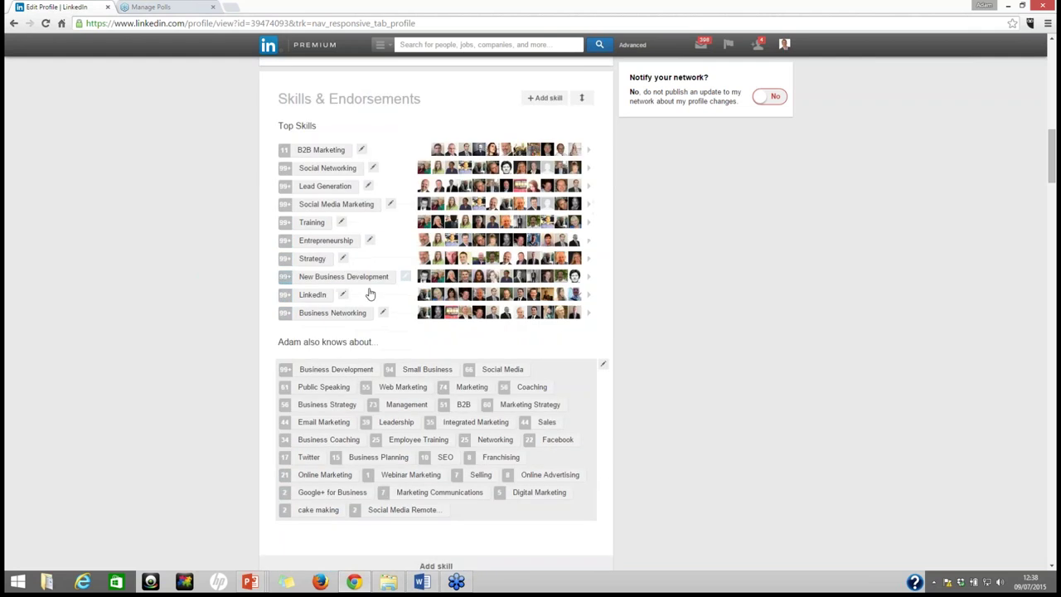
pyautogui.scroll(2, 323, 555)
pyautogui.scroll(-5, 321, 572)
pyautogui.scroll(5, 438, 323)
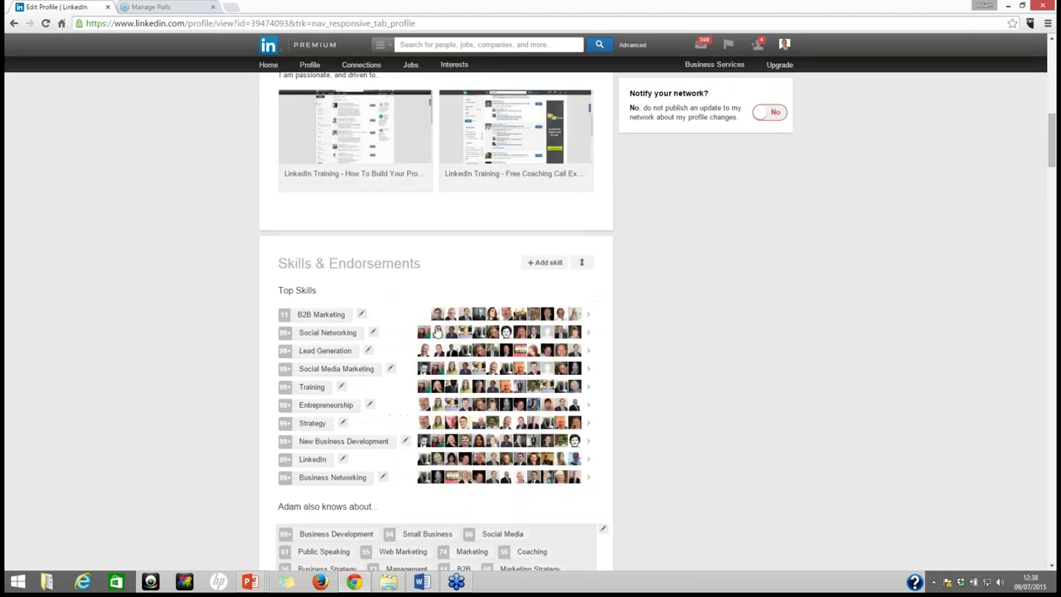
pyautogui.scroll(-2, 437, 323)
pyautogui.scroll(2, 580, 265)
pyautogui.moveTo(583, 264); pyautogui.dragTo(604, 274)
pyautogui.scroll(3, 514, 194)
pyautogui.scroll(-9, 513, 264)
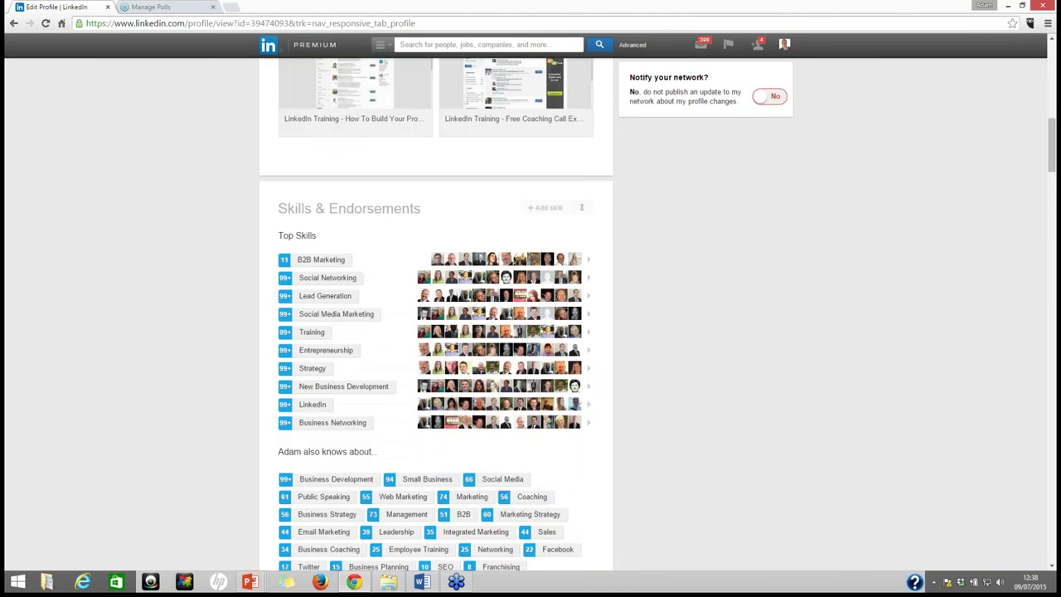
# Show the remaining recommendations for the LinkedIn Sales Coach position and open the page for requesting recommendations
pyautogui.scroll(-5, 514, 265)
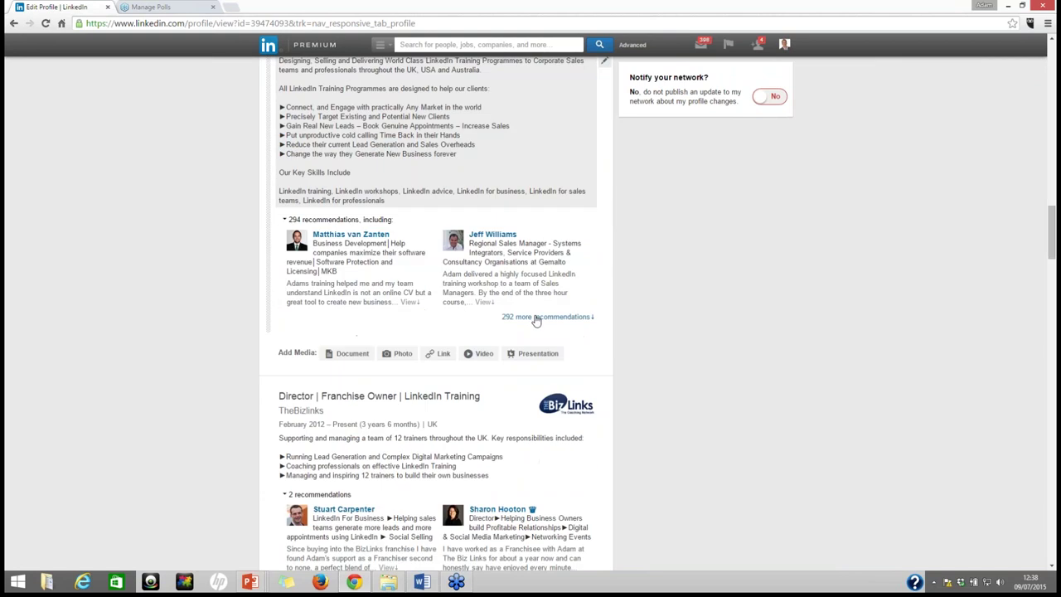
pyautogui.click(537, 321)
pyautogui.scroll(2, 537, 323)
pyautogui.scroll(-4, 461, 362)
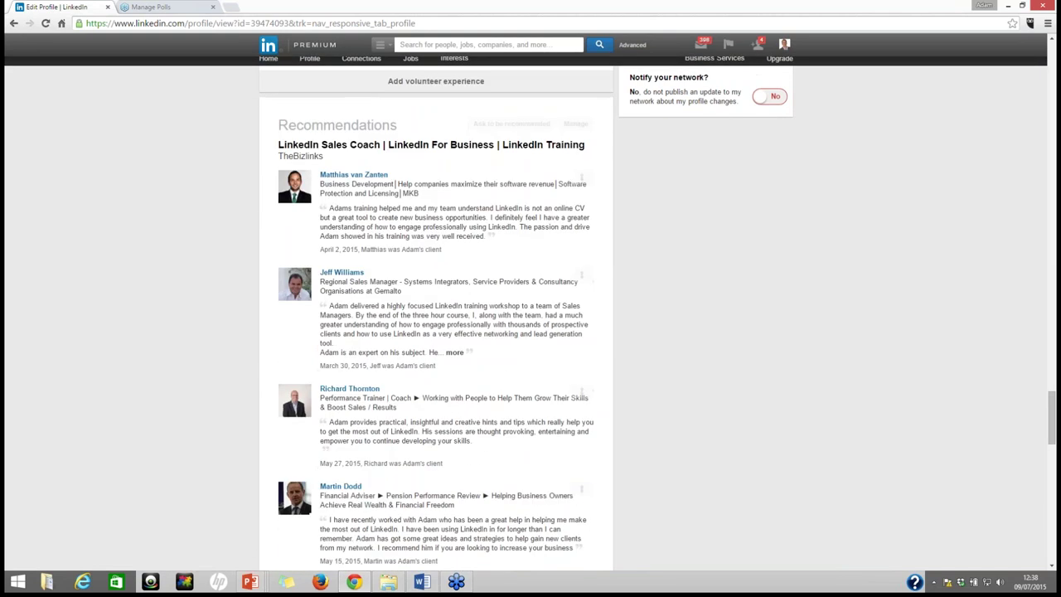
pyautogui.click(434, 462)
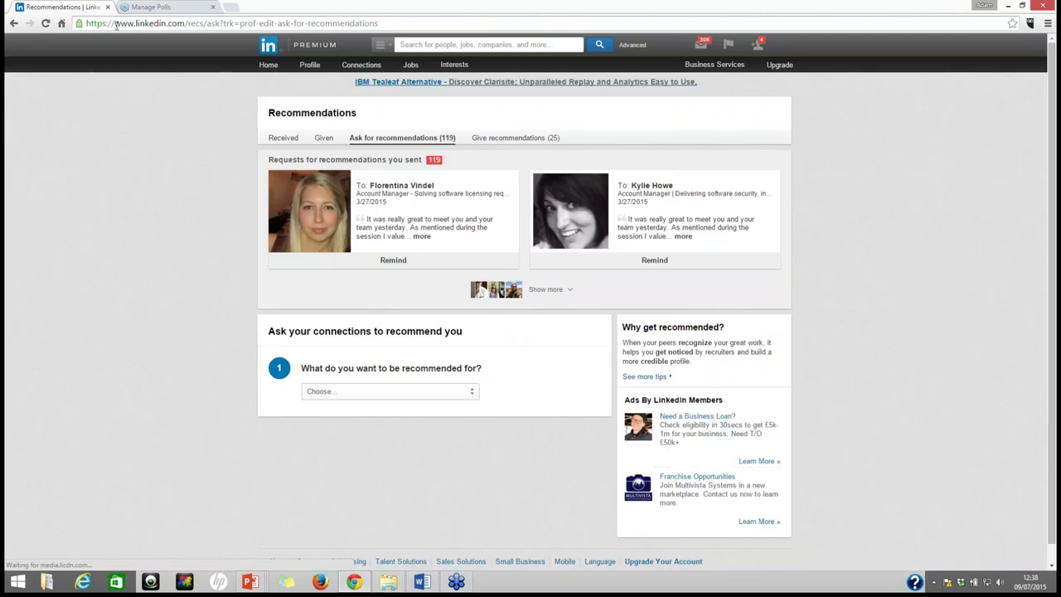
# Return to your own profile, look over its experience and skills, and reopen the page for requesting recommendations
pyautogui.click(14, 23)
pyautogui.scroll(-5, 464, 286)
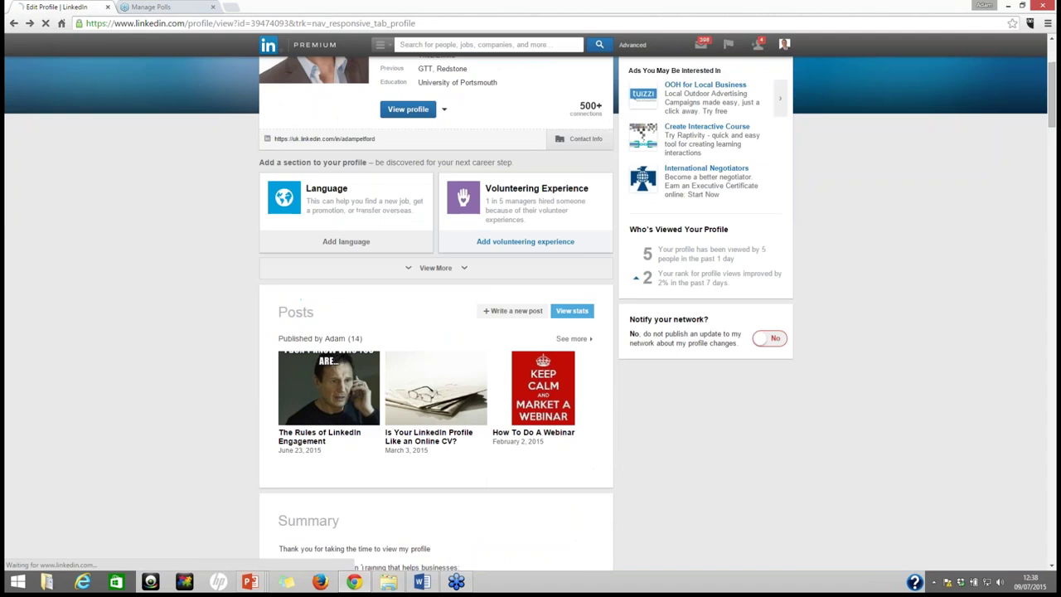
pyautogui.scroll(-13, 469, 299)
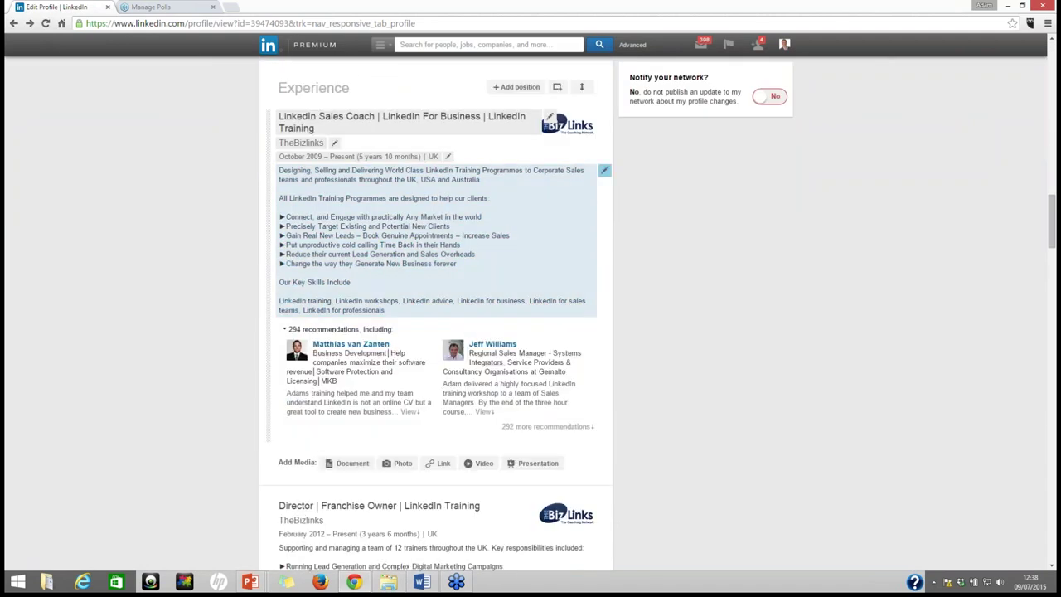
pyautogui.scroll(15, 509, 403)
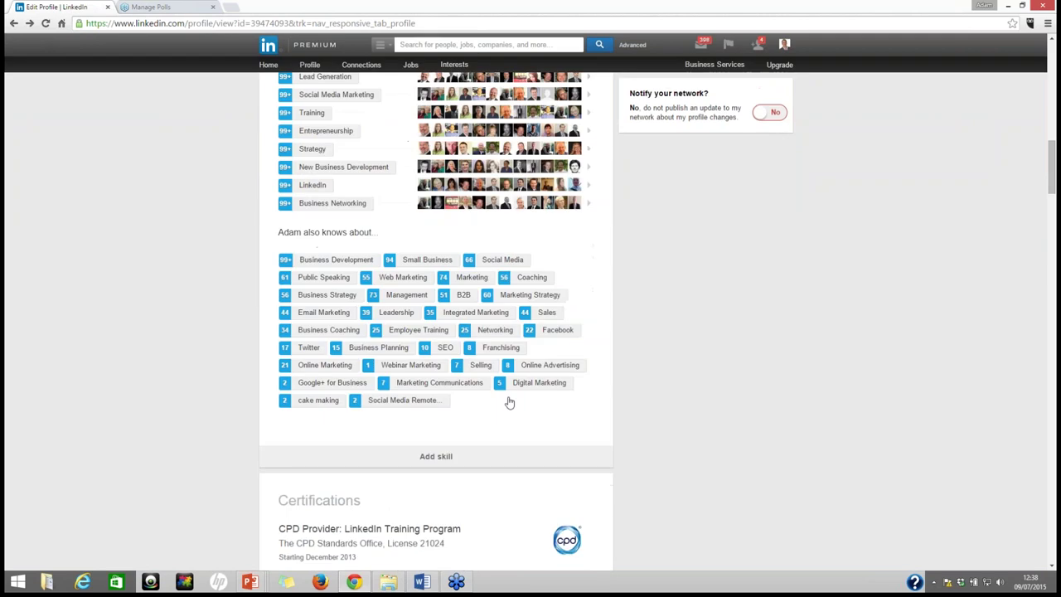
pyautogui.scroll(10, 508, 403)
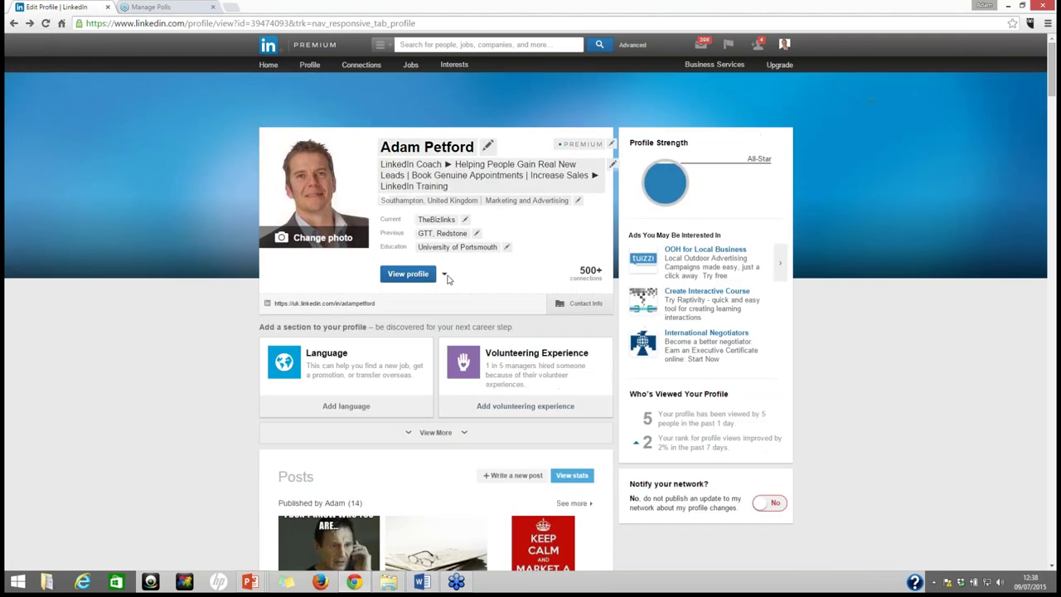
pyautogui.click(440, 274)
pyautogui.click(471, 291)
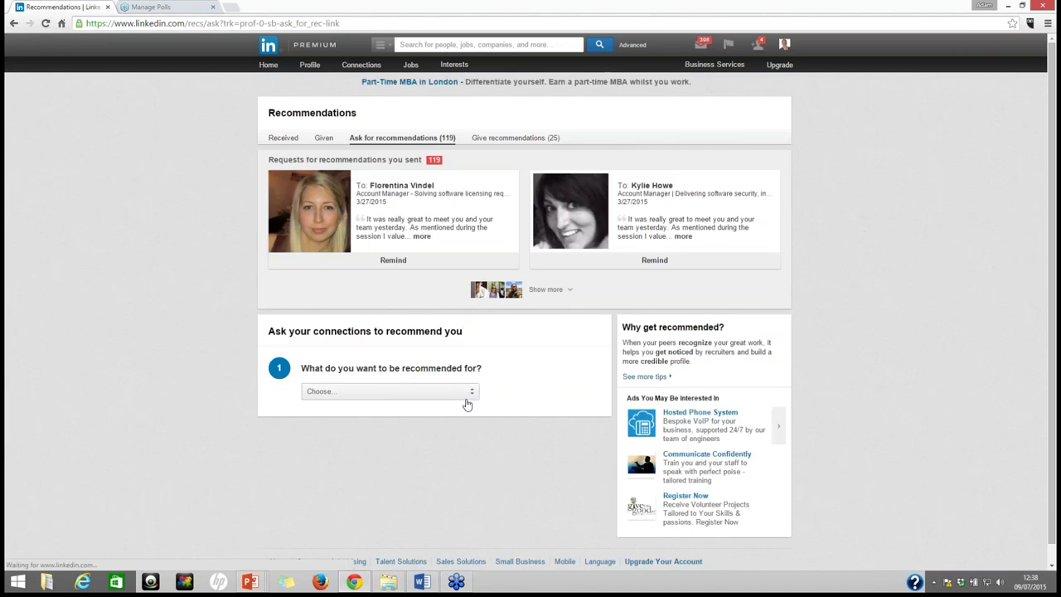
# Address a recommendation request for the "Director | Franchise Owner | LinkedIn Training" position to the first connection suggested for "r", and highlight its default message
pyautogui.click(469, 393)
pyautogui.click(440, 411)
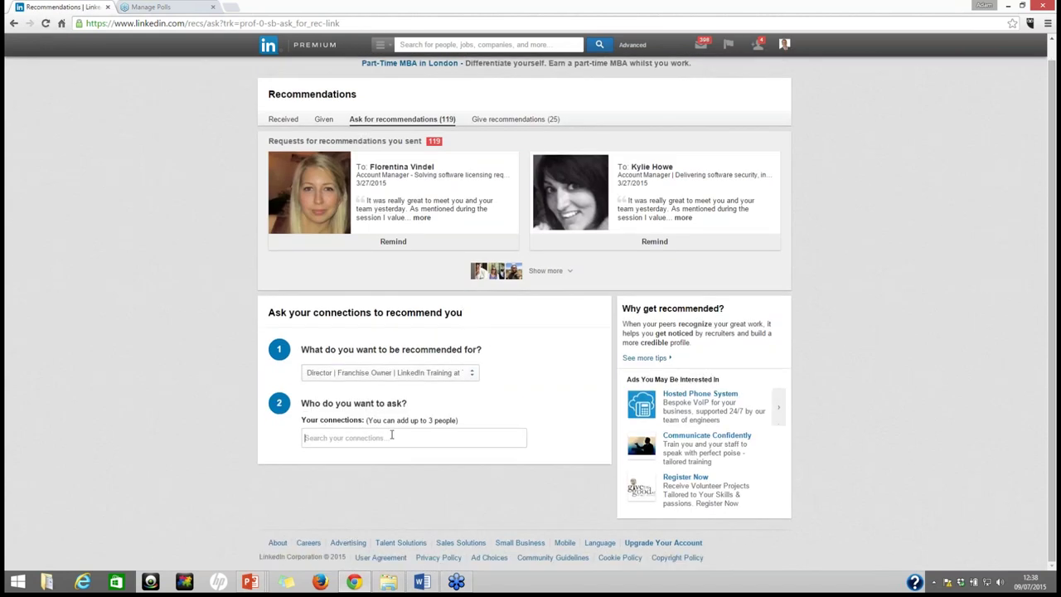
pyautogui.write('r')
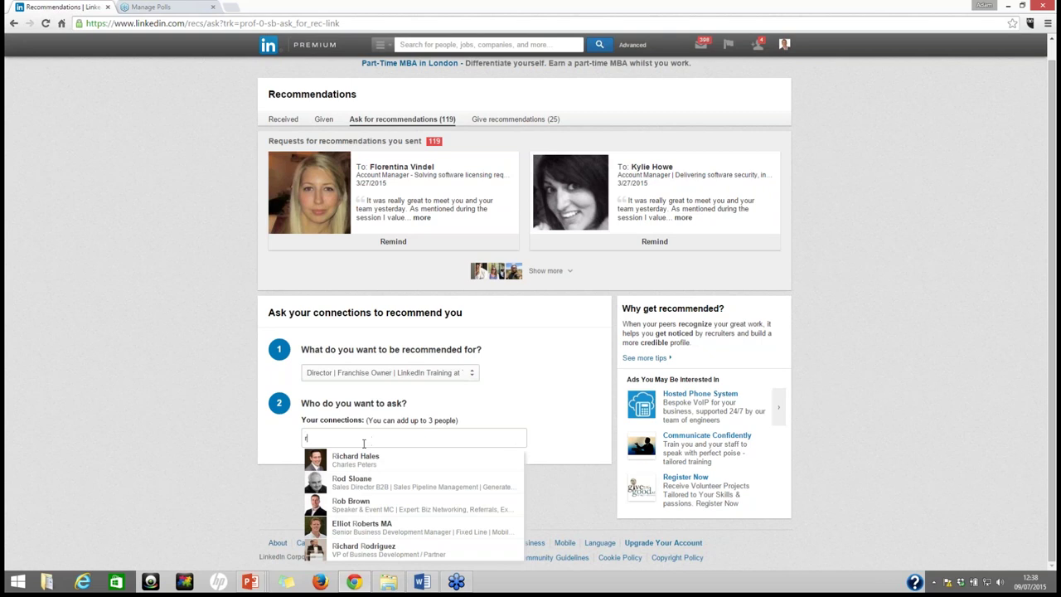
pyautogui.click(356, 458)
pyautogui.scroll(-3, 390, 448)
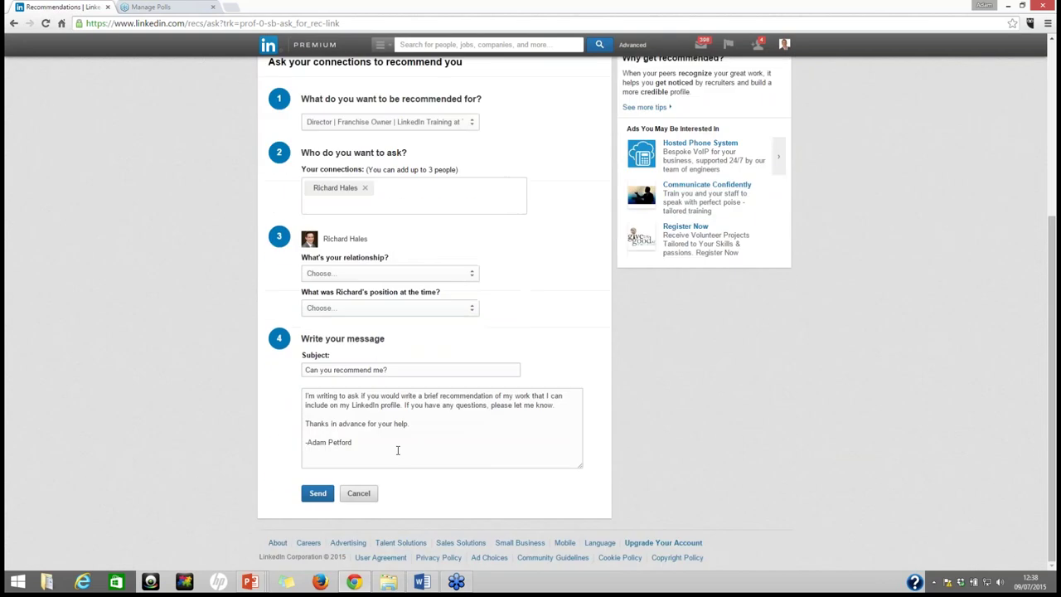
pyautogui.moveTo(397, 450); pyautogui.dragTo(301, 396)
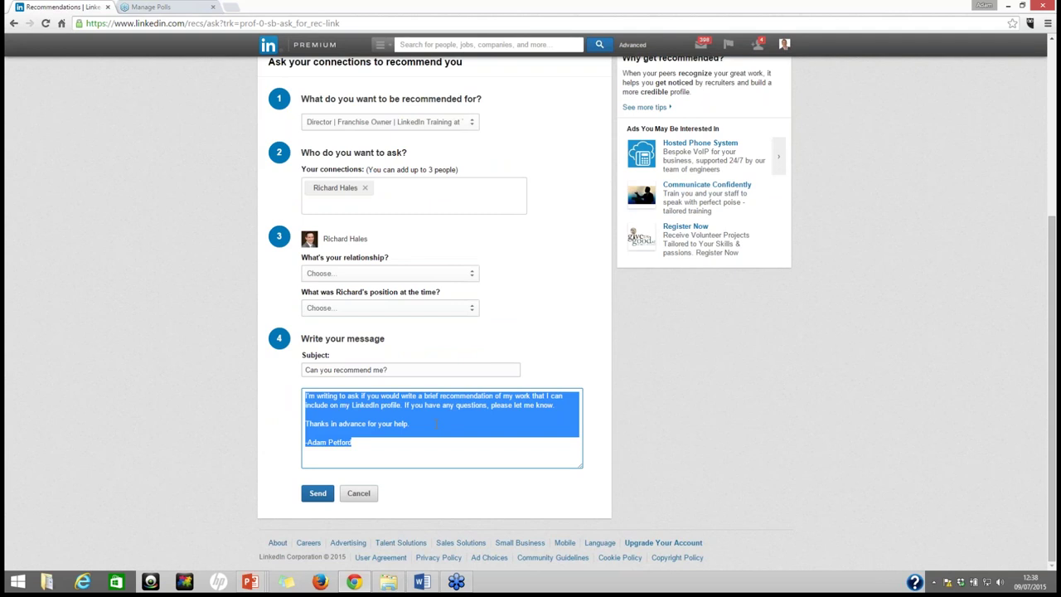
# Clear the default message in the recommendation request and go back to your own profile
pyautogui.press('BackSpace')
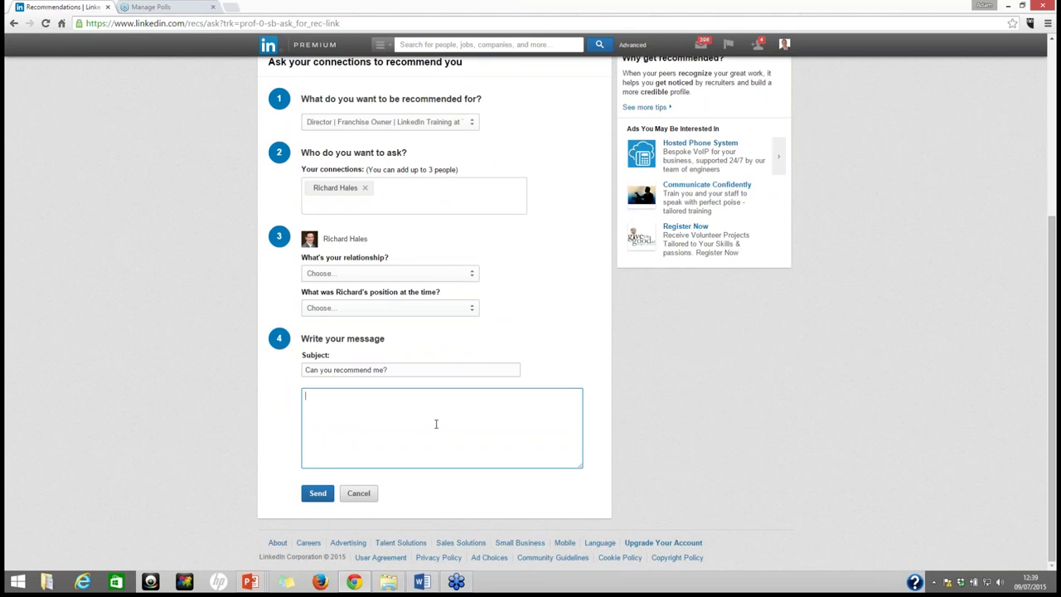
pyautogui.scroll(4, 435, 424)
pyautogui.click(308, 67)
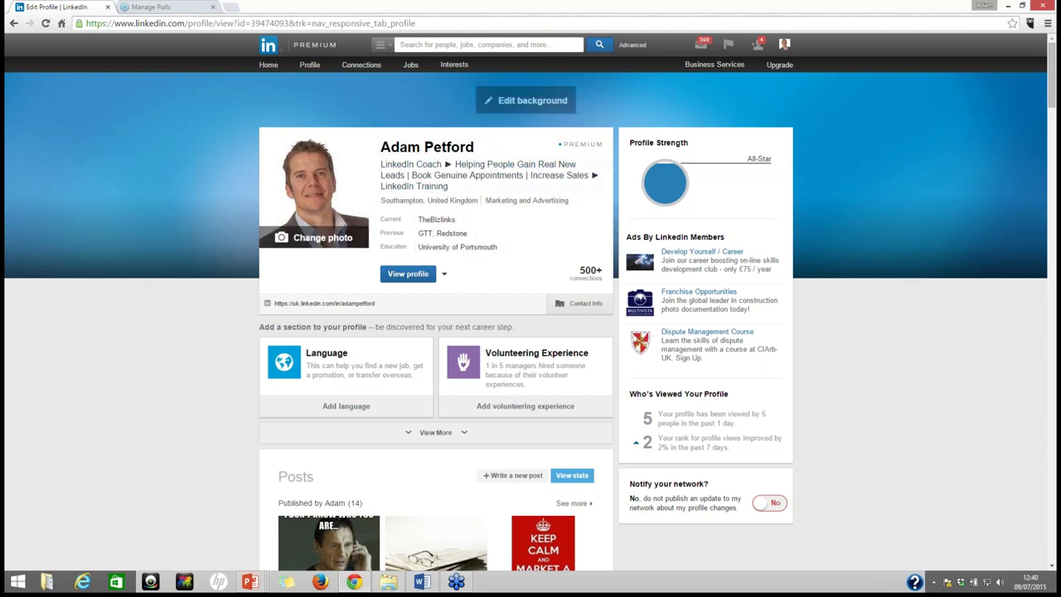
# Examine the Skills & Endorsements section and the recommendations under the experience positions, and return to the profile's header
pyautogui.scroll(-9, 568, 397)
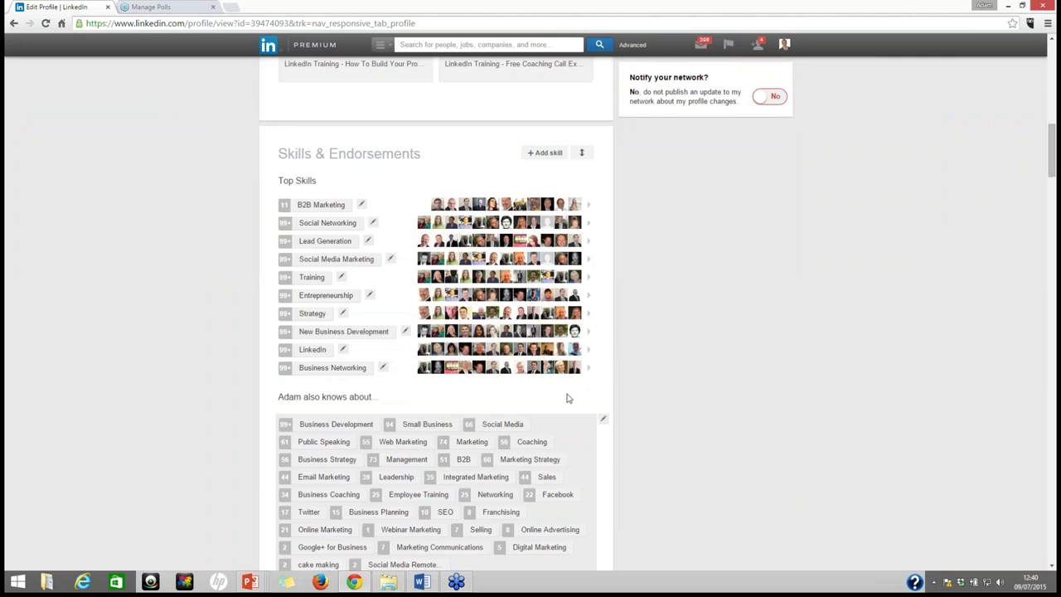
pyautogui.scroll(-15, 567, 397)
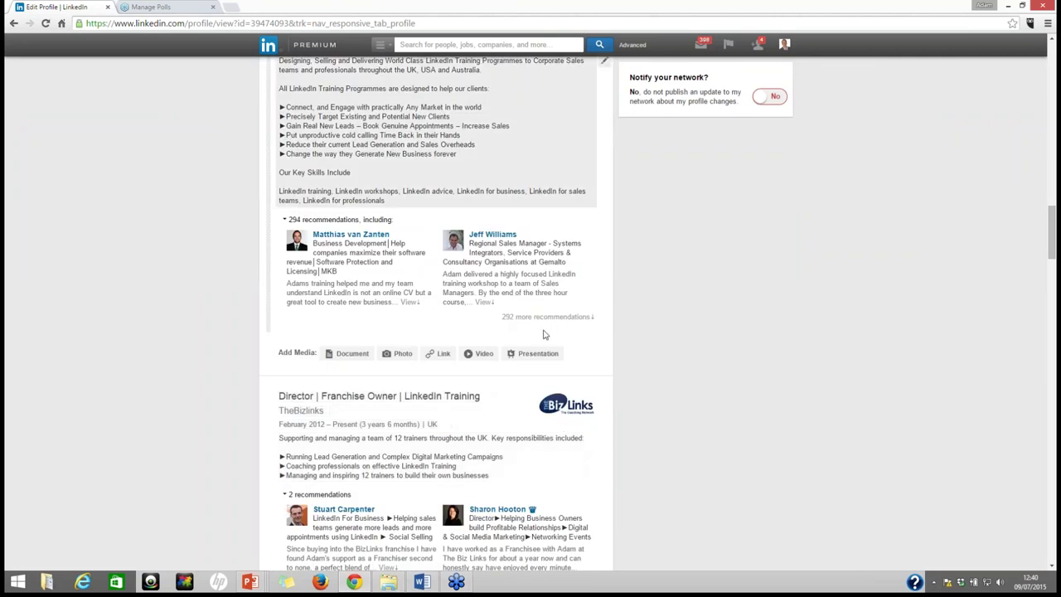
pyautogui.scroll(-9, 562, 424)
pyautogui.scroll(7, 563, 424)
pyautogui.scroll(20, 590, 450)
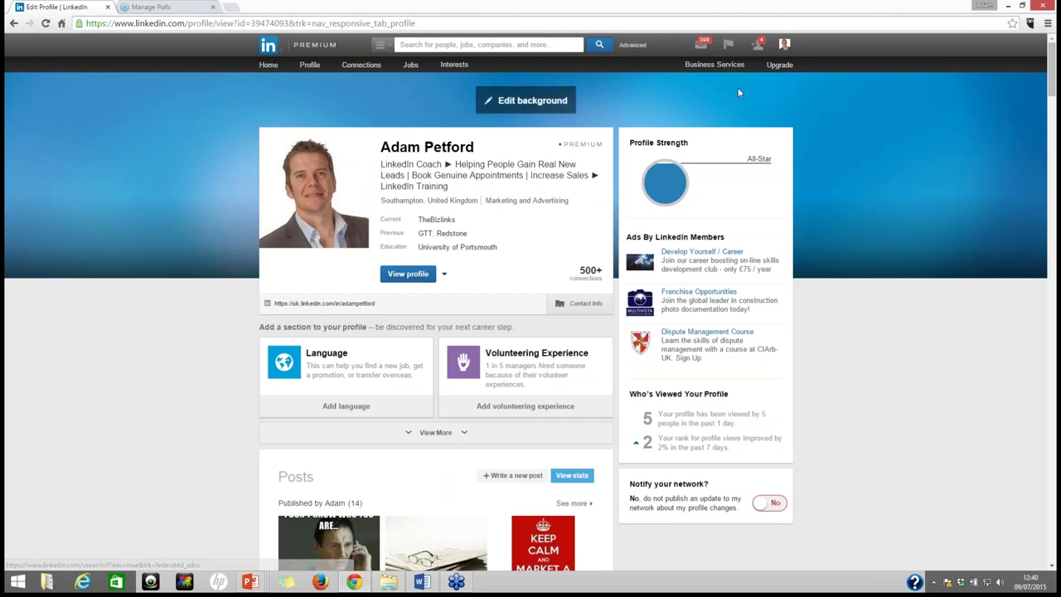
# Minimize the browser to return to the presentation and advance it to the slide "The LinkedIn Online Workshop"
pyautogui.click(1007, 6)
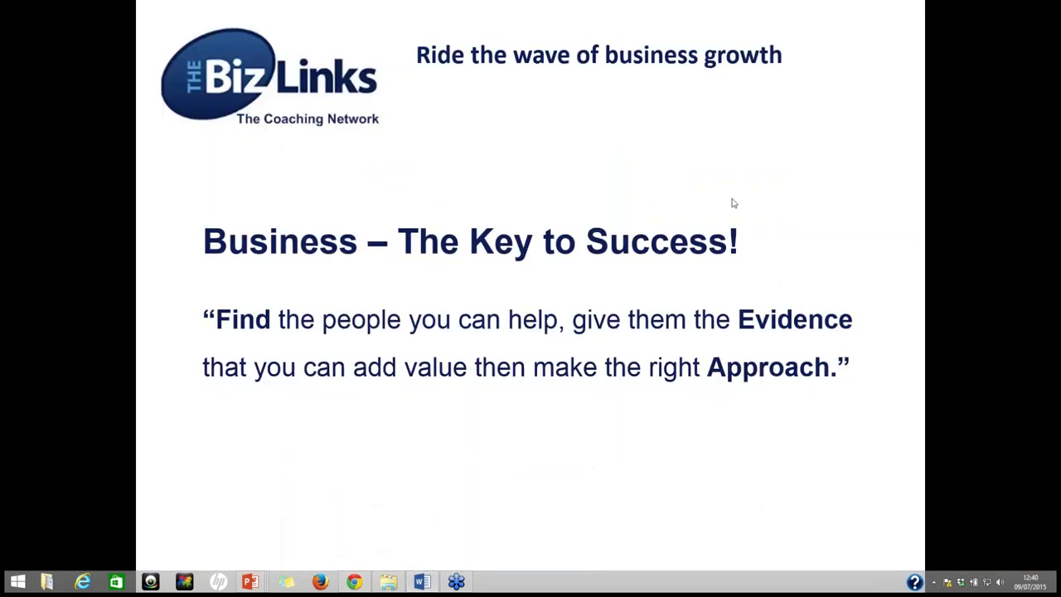
pyautogui.click(701, 188)
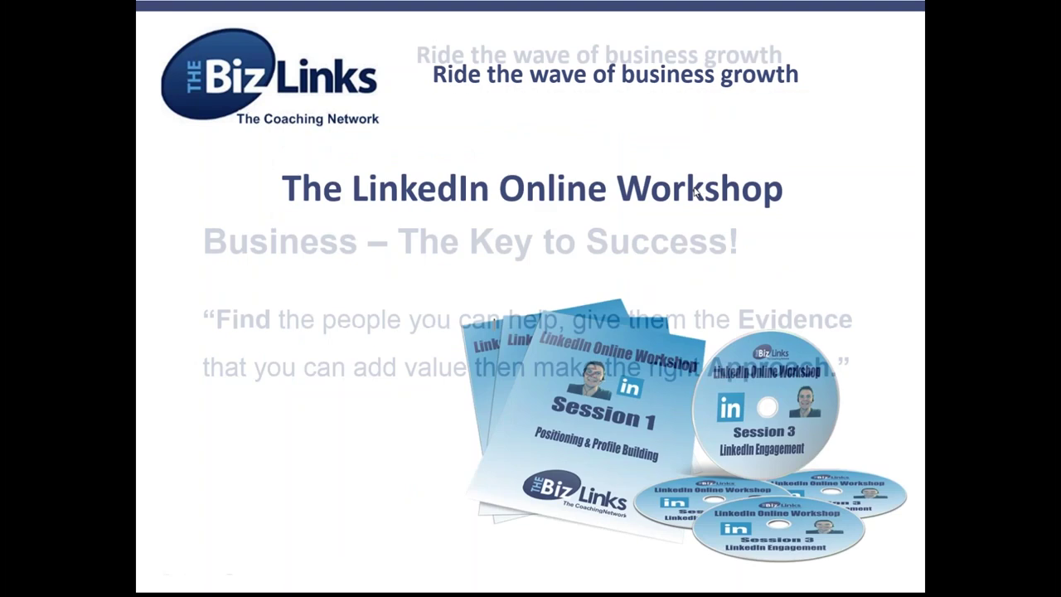